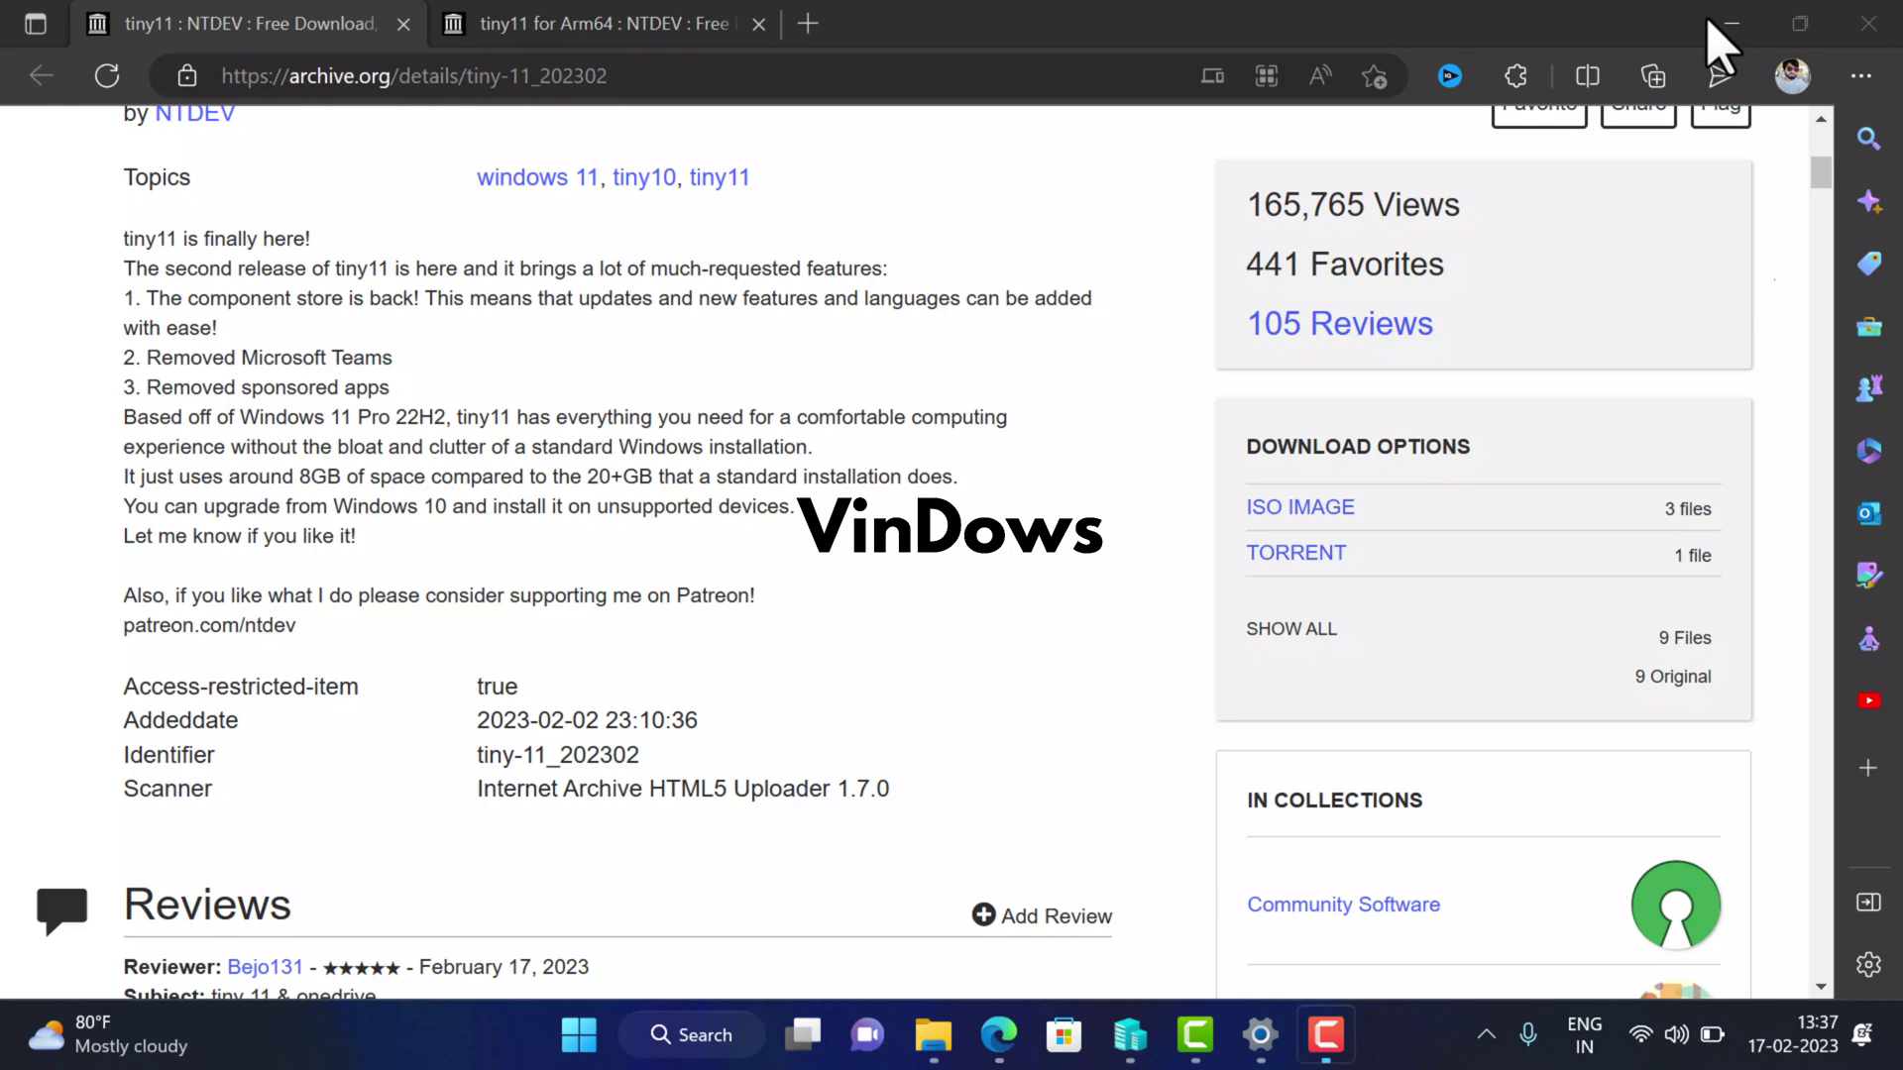
List the tiny11 ISO image files under Download Options on Internet Archive.
scroll(1827, 181, down, 1)
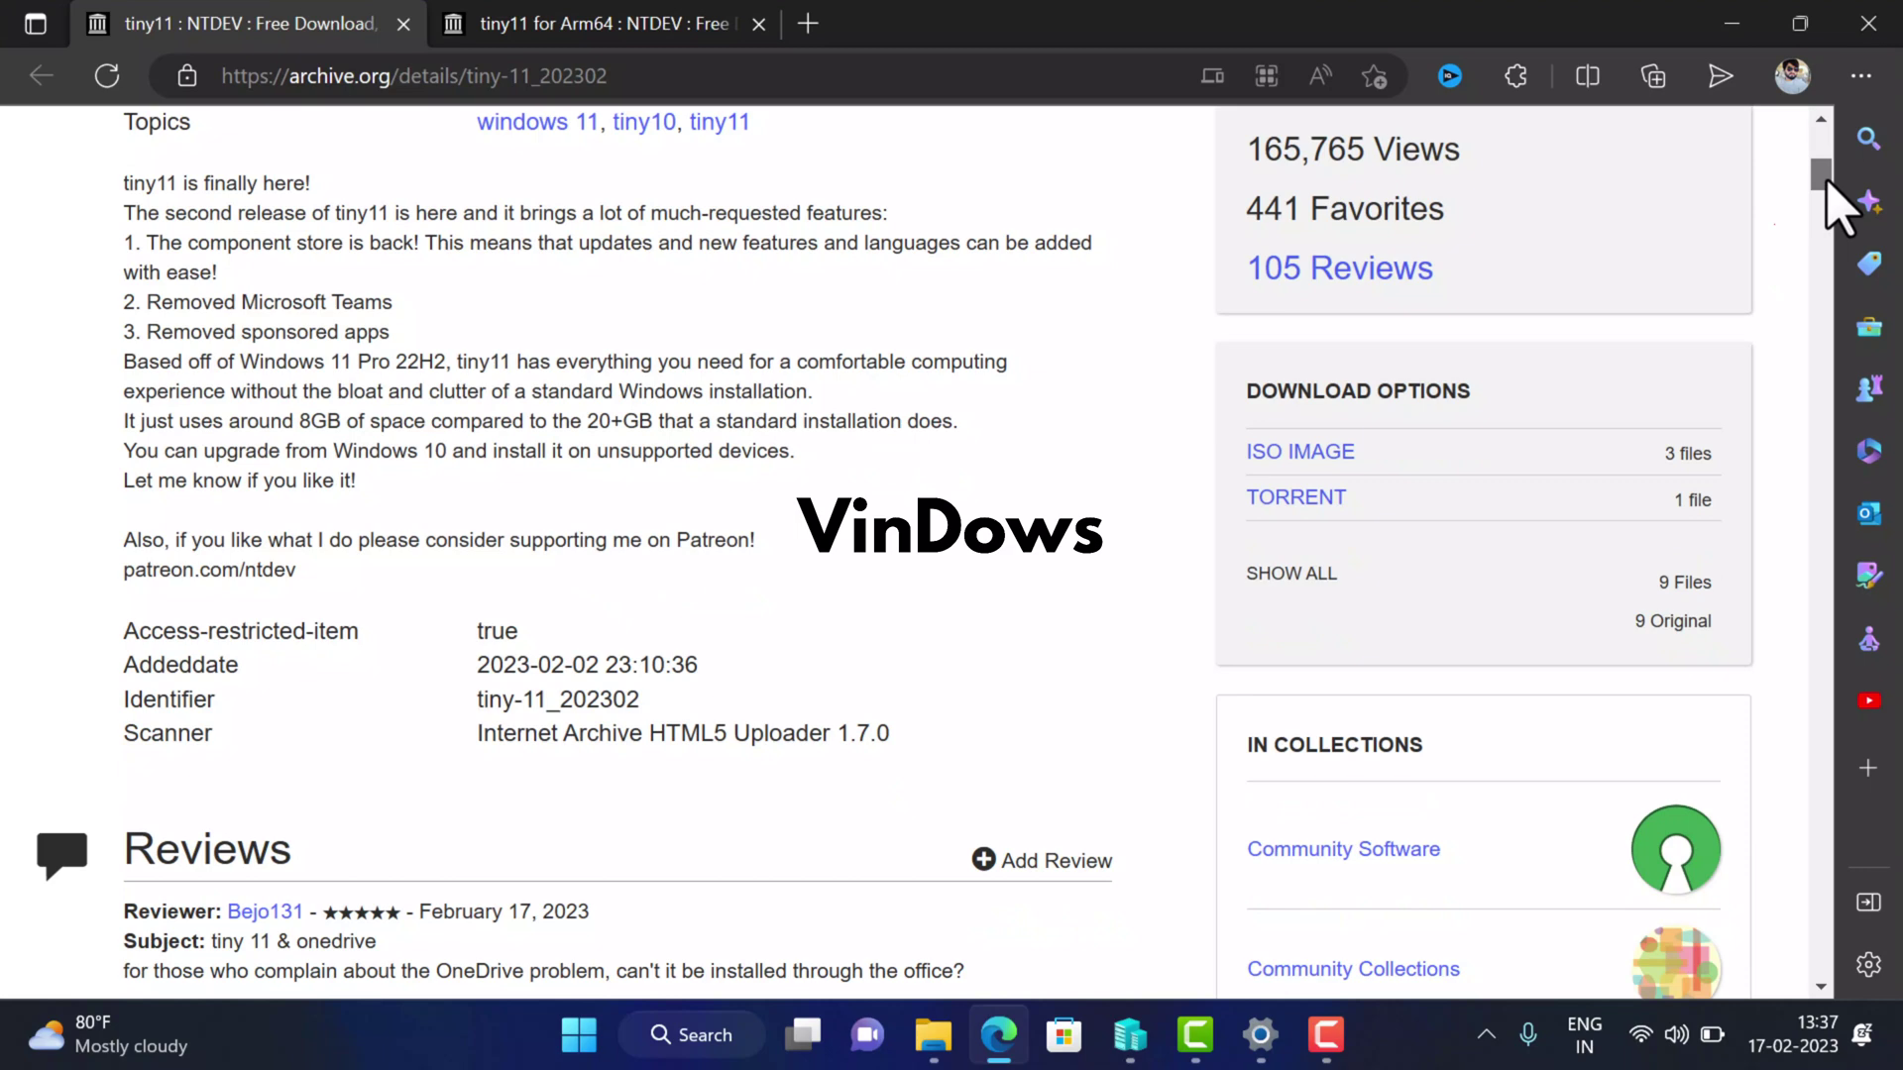
scroll(1844, 198, down, 2)
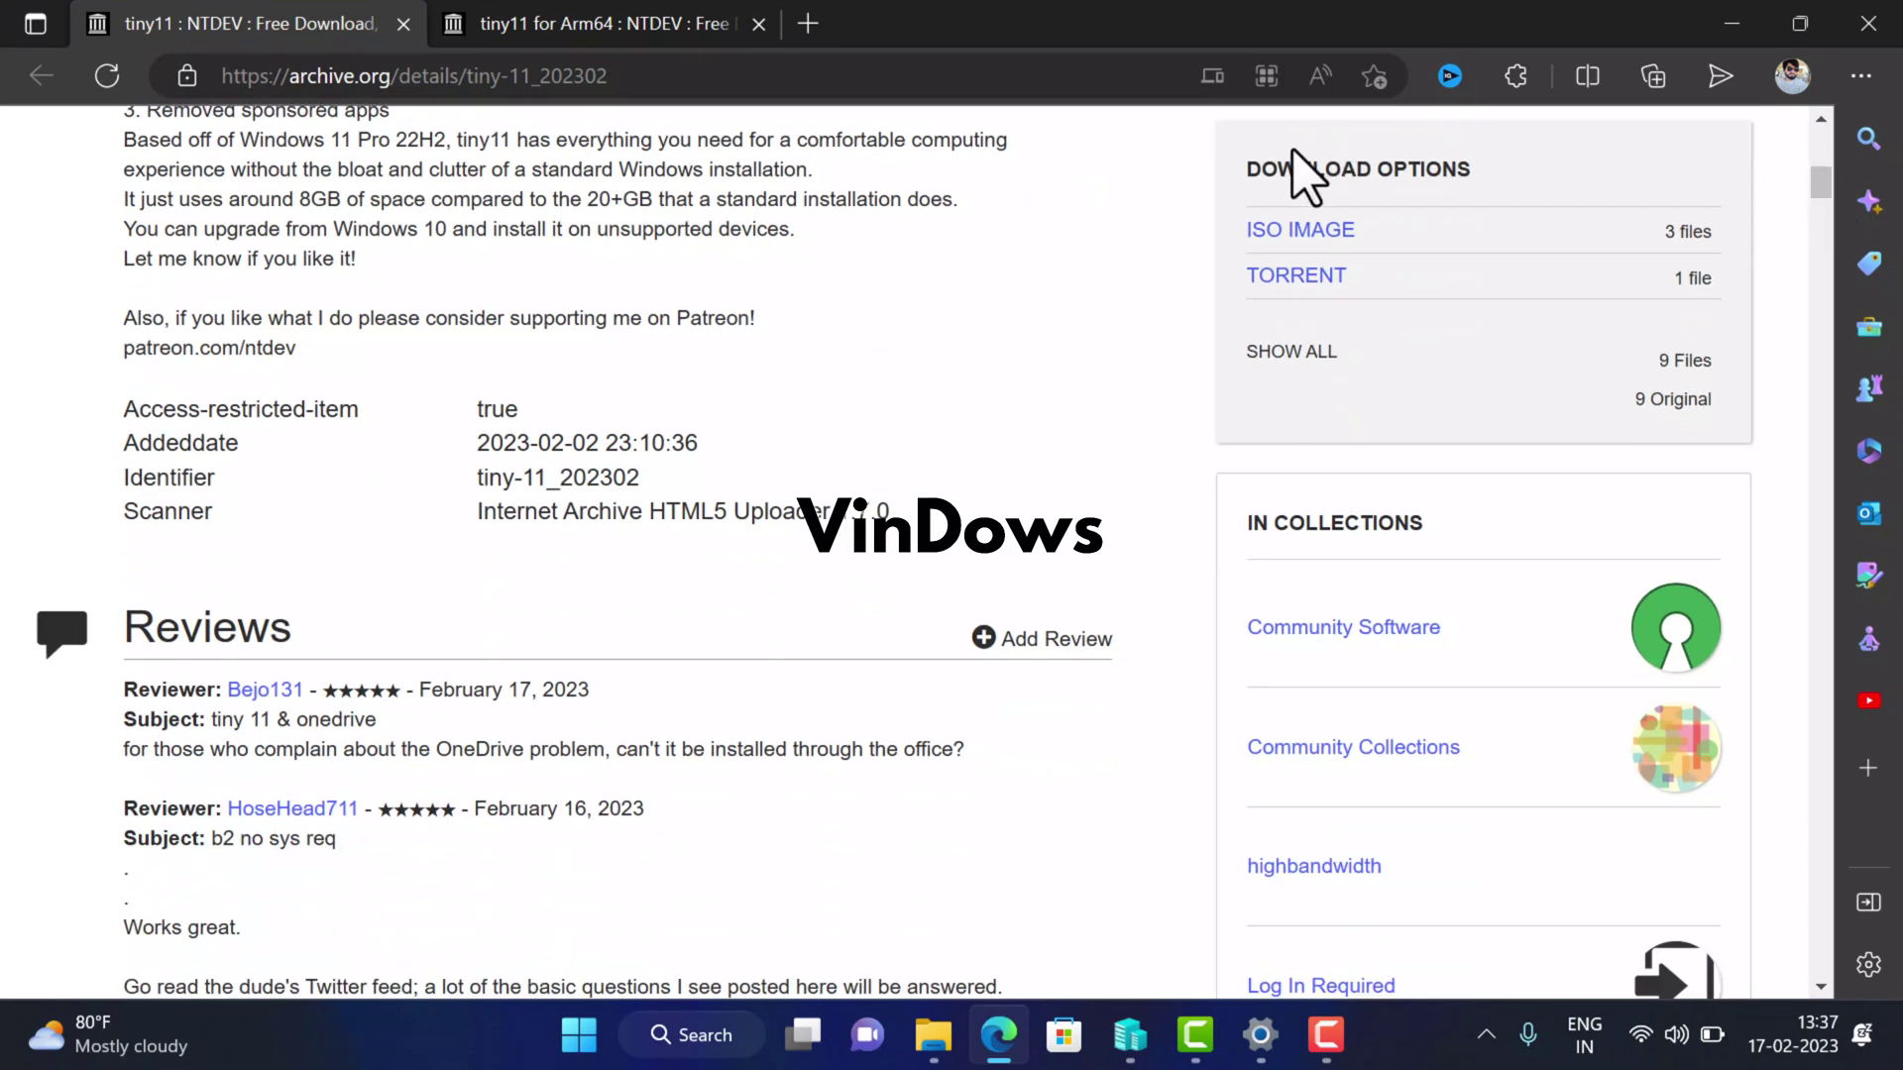
drag(1261, 168, 1496, 171)
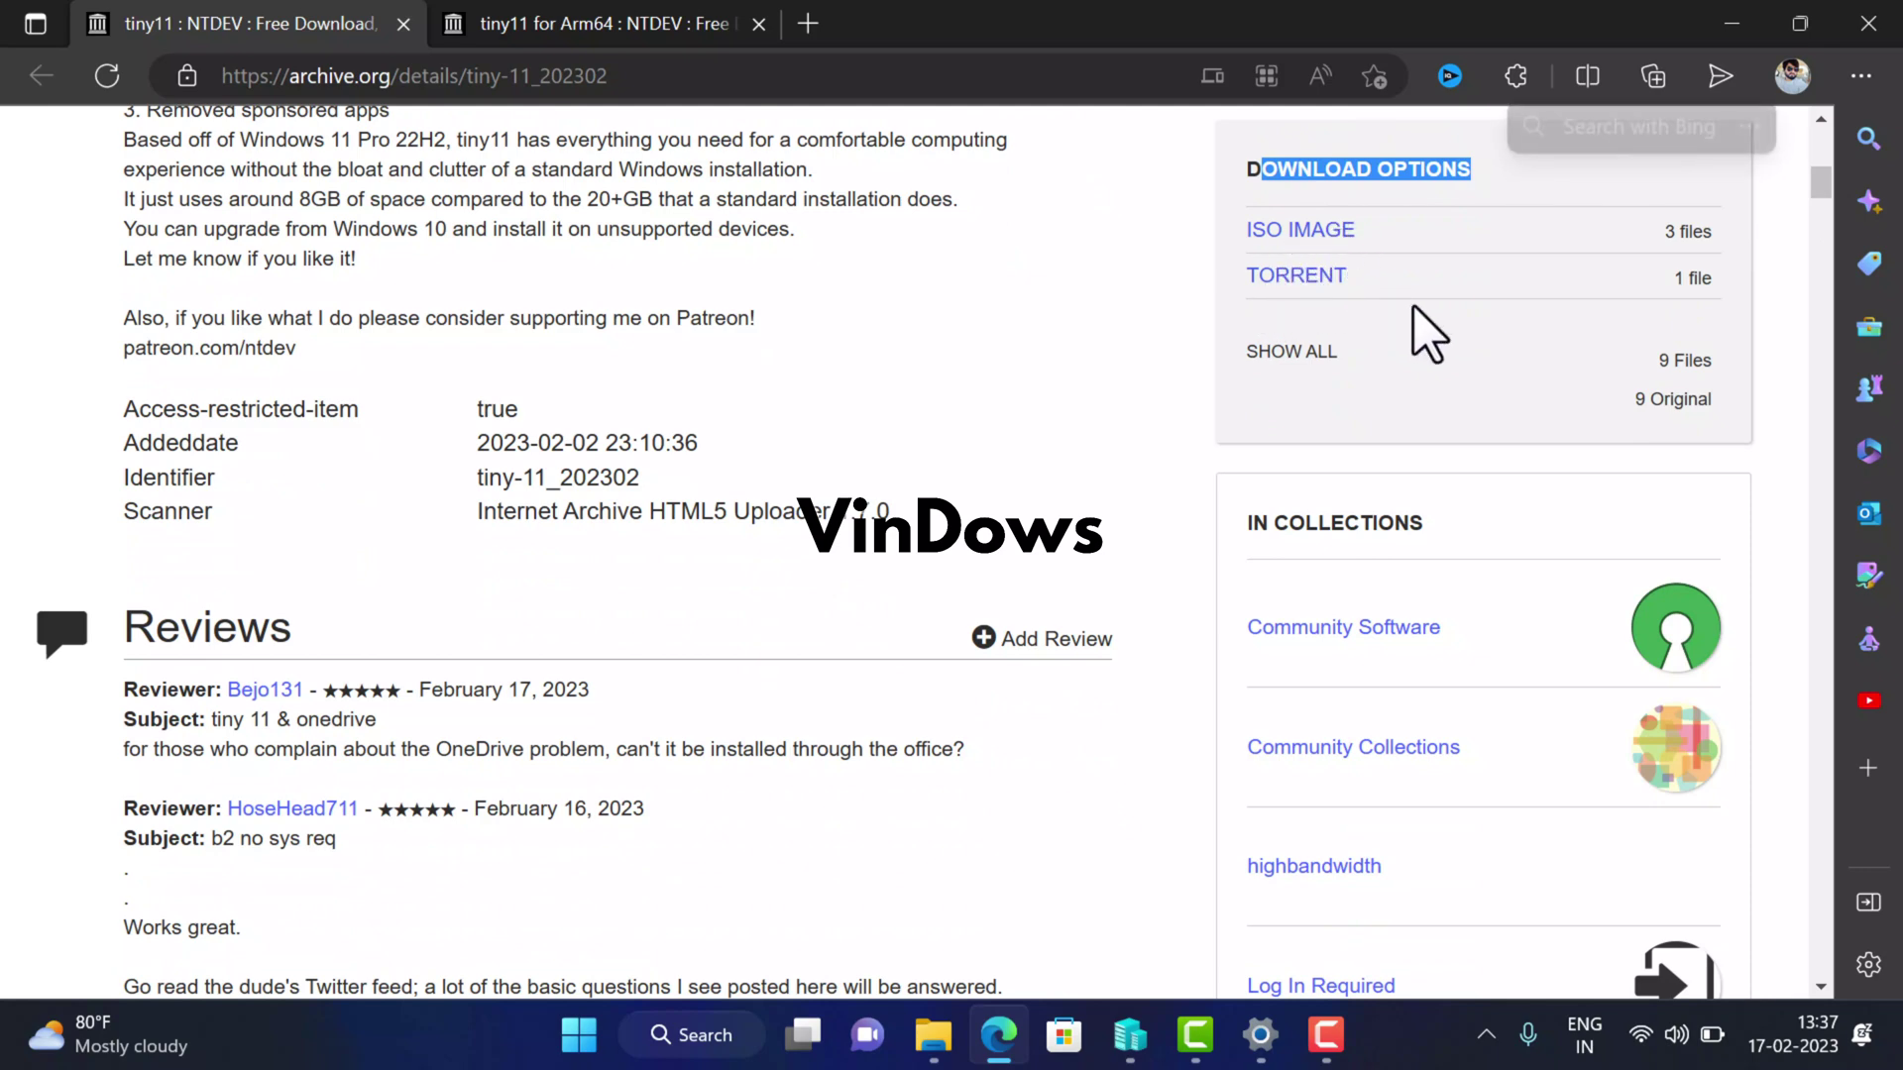
click(1375, 231)
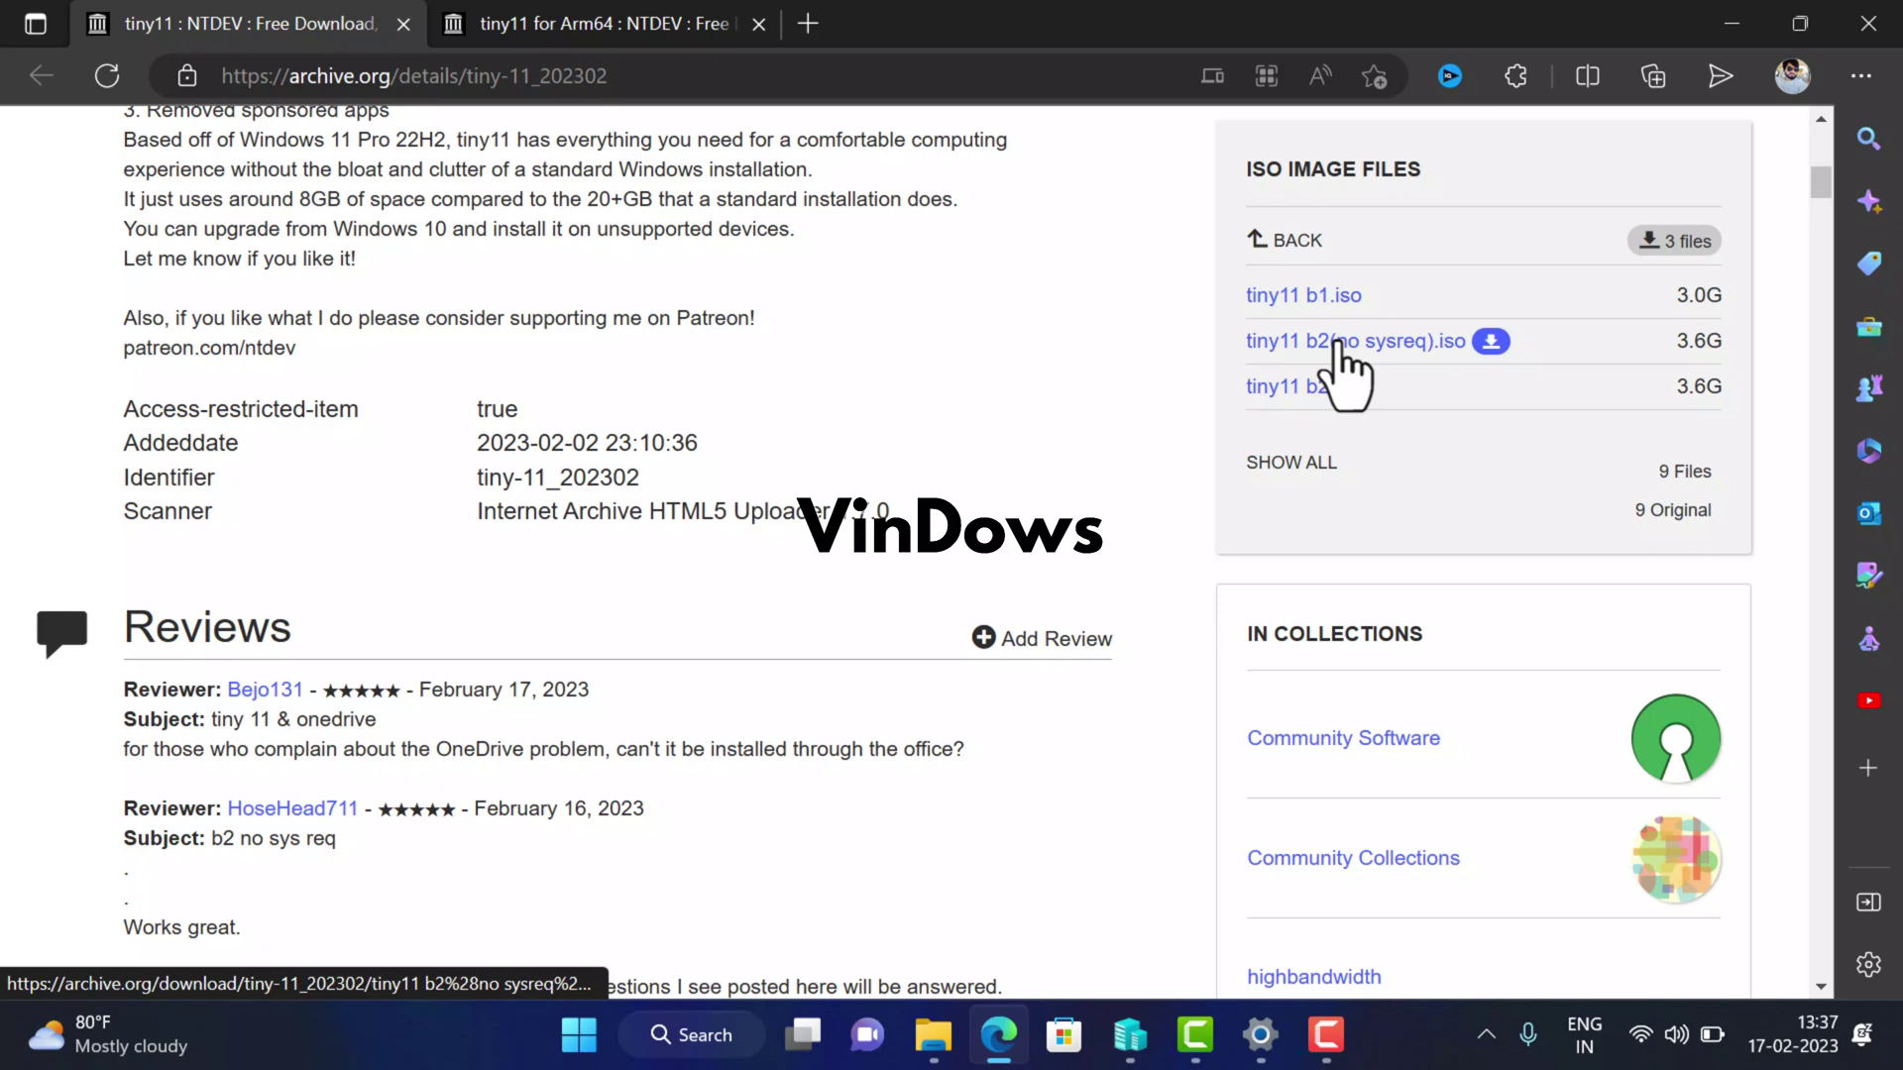
View the tiny11 for Arm64 page and select the downloaded tiny11 b2 ISO on the desktop.
click(688, 35)
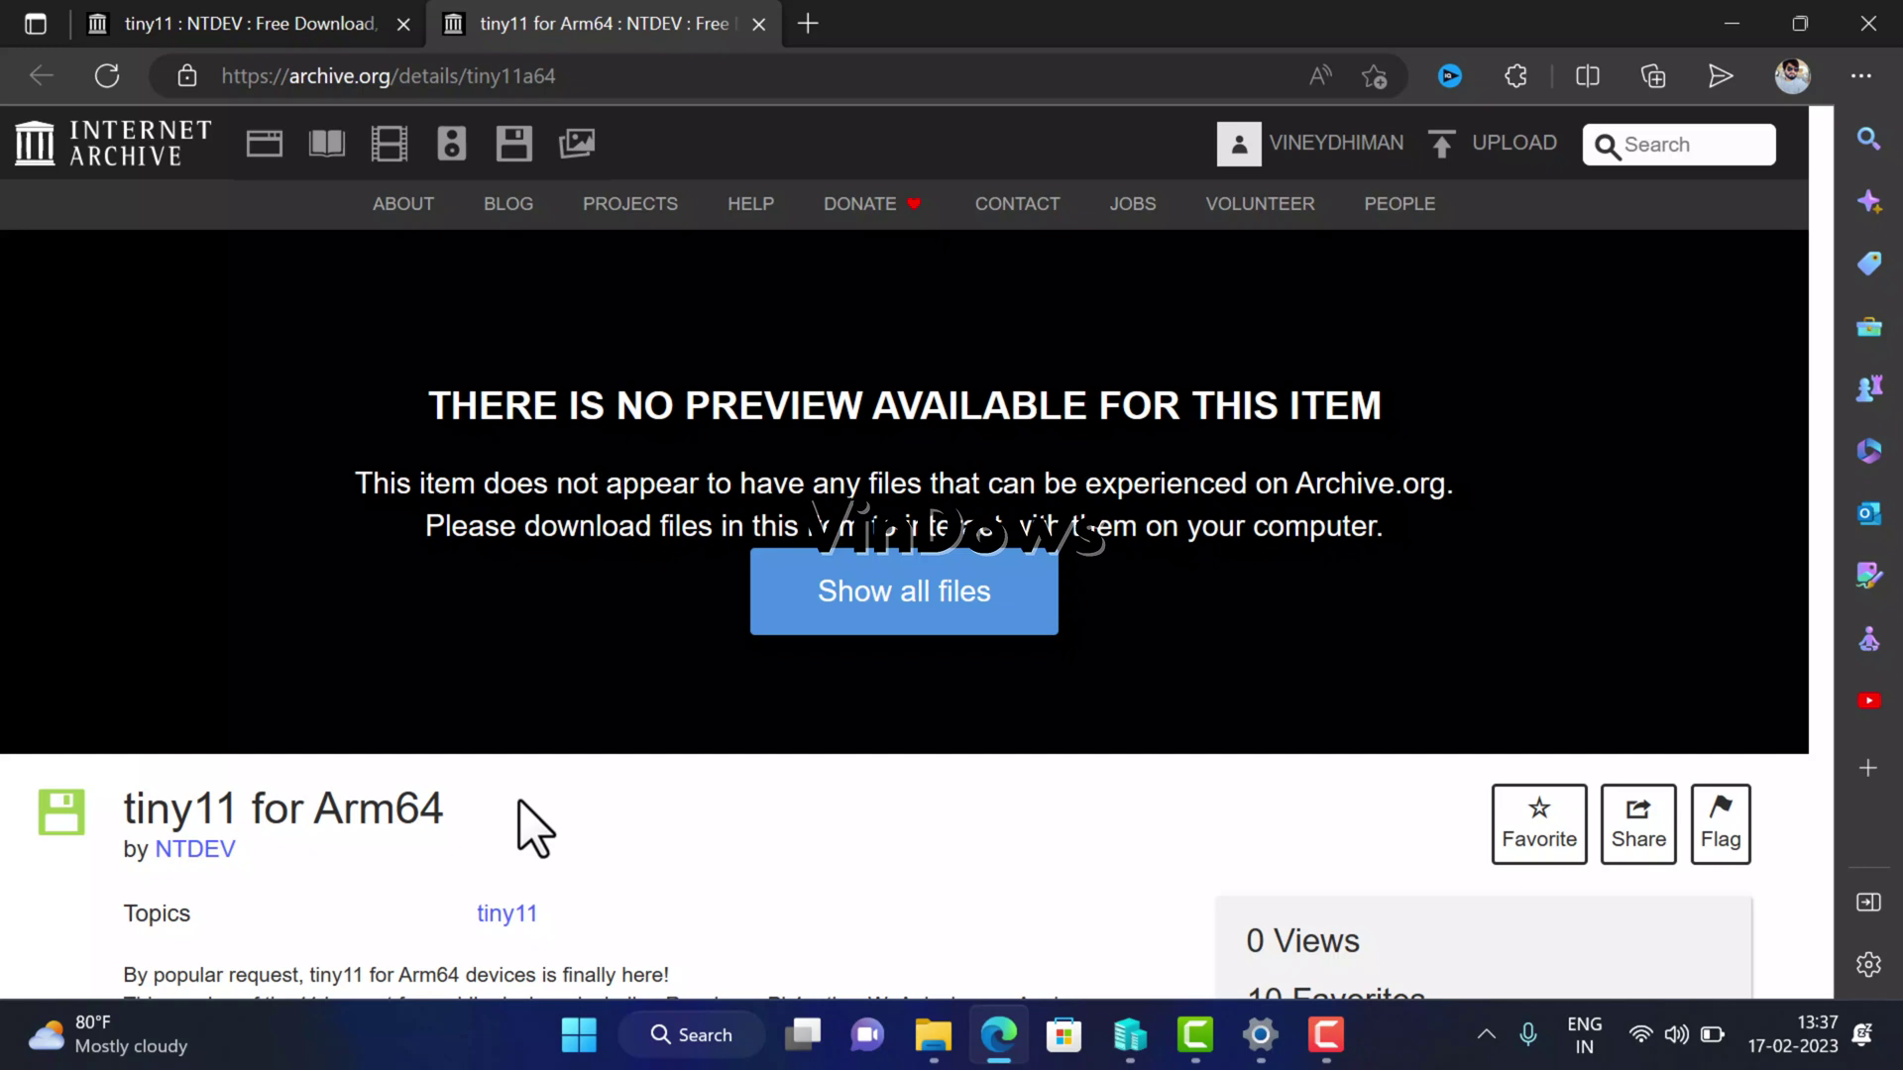
scroll(1378, 535, down, 7)
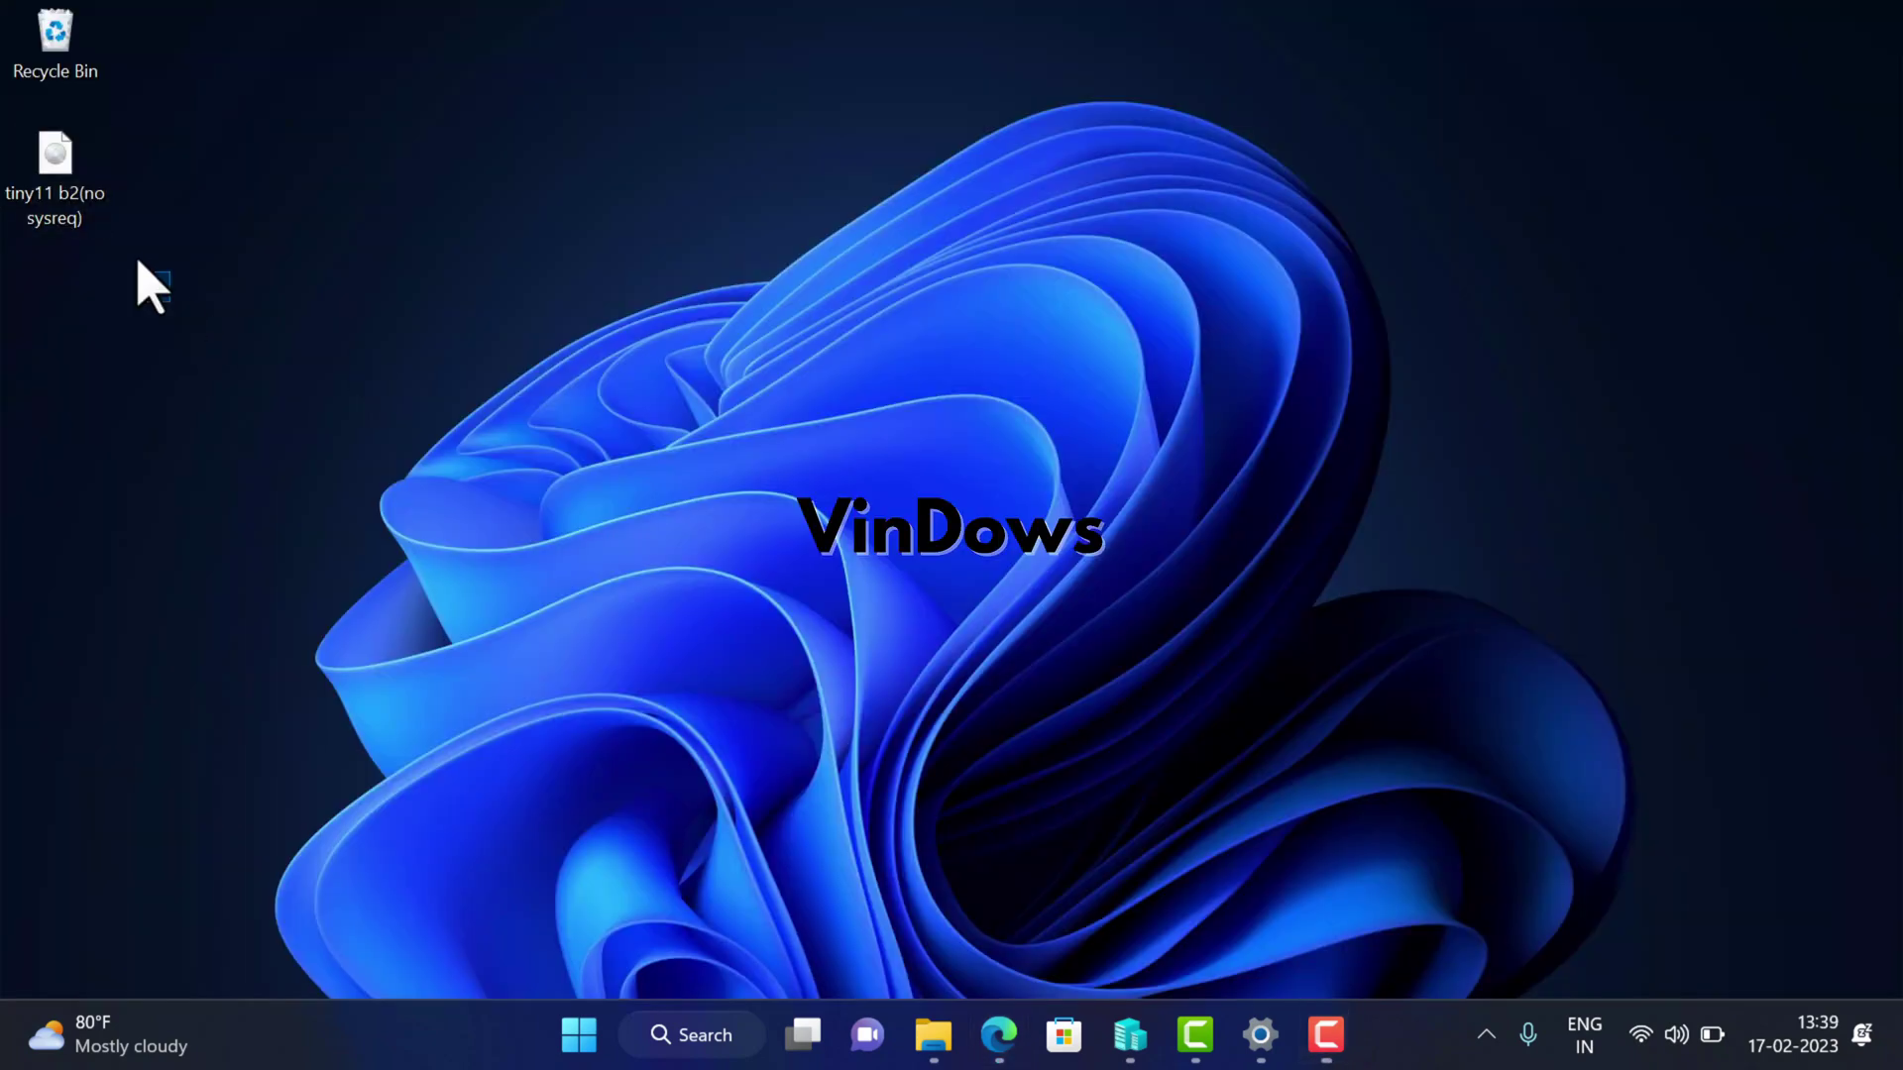
drag(170, 301, 36, 148)
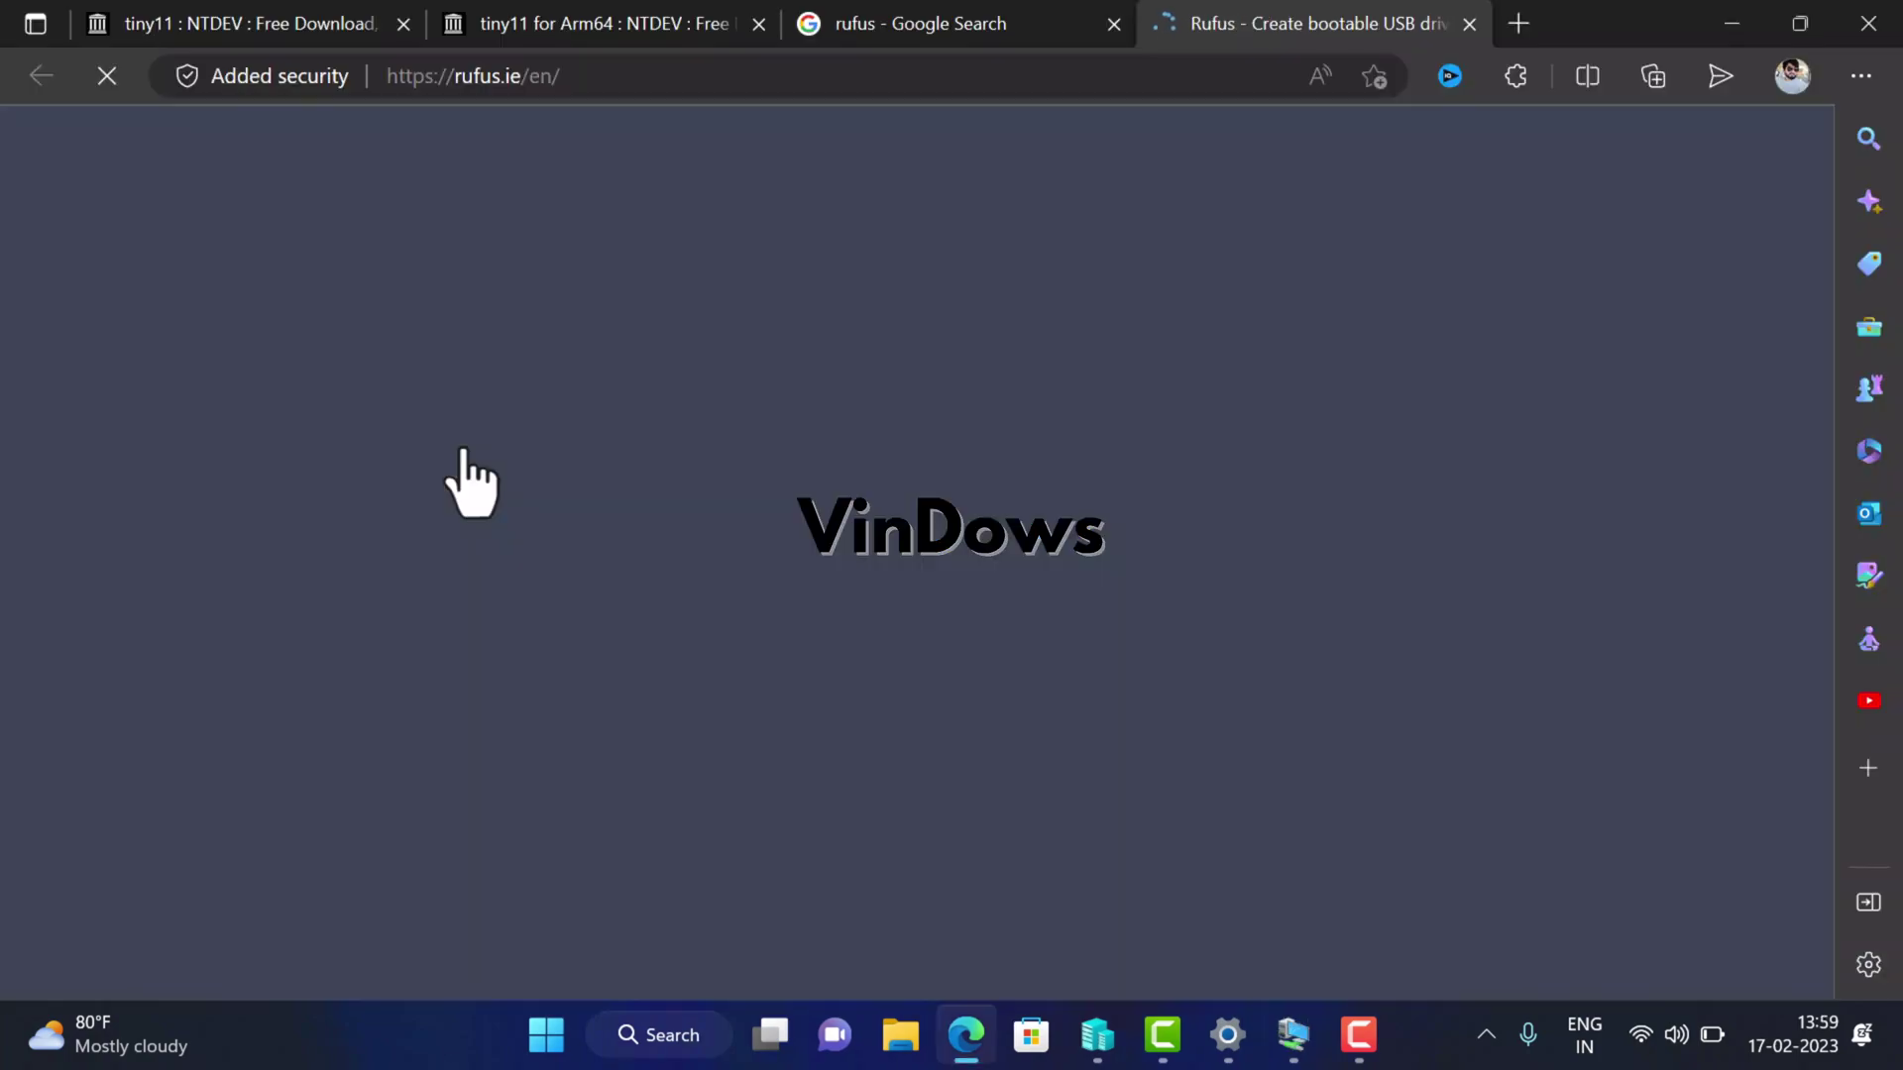
Download Rufus 3.21 from rufus.ie and position its window on the desktop.
scroll(1823, 347, down, 15)
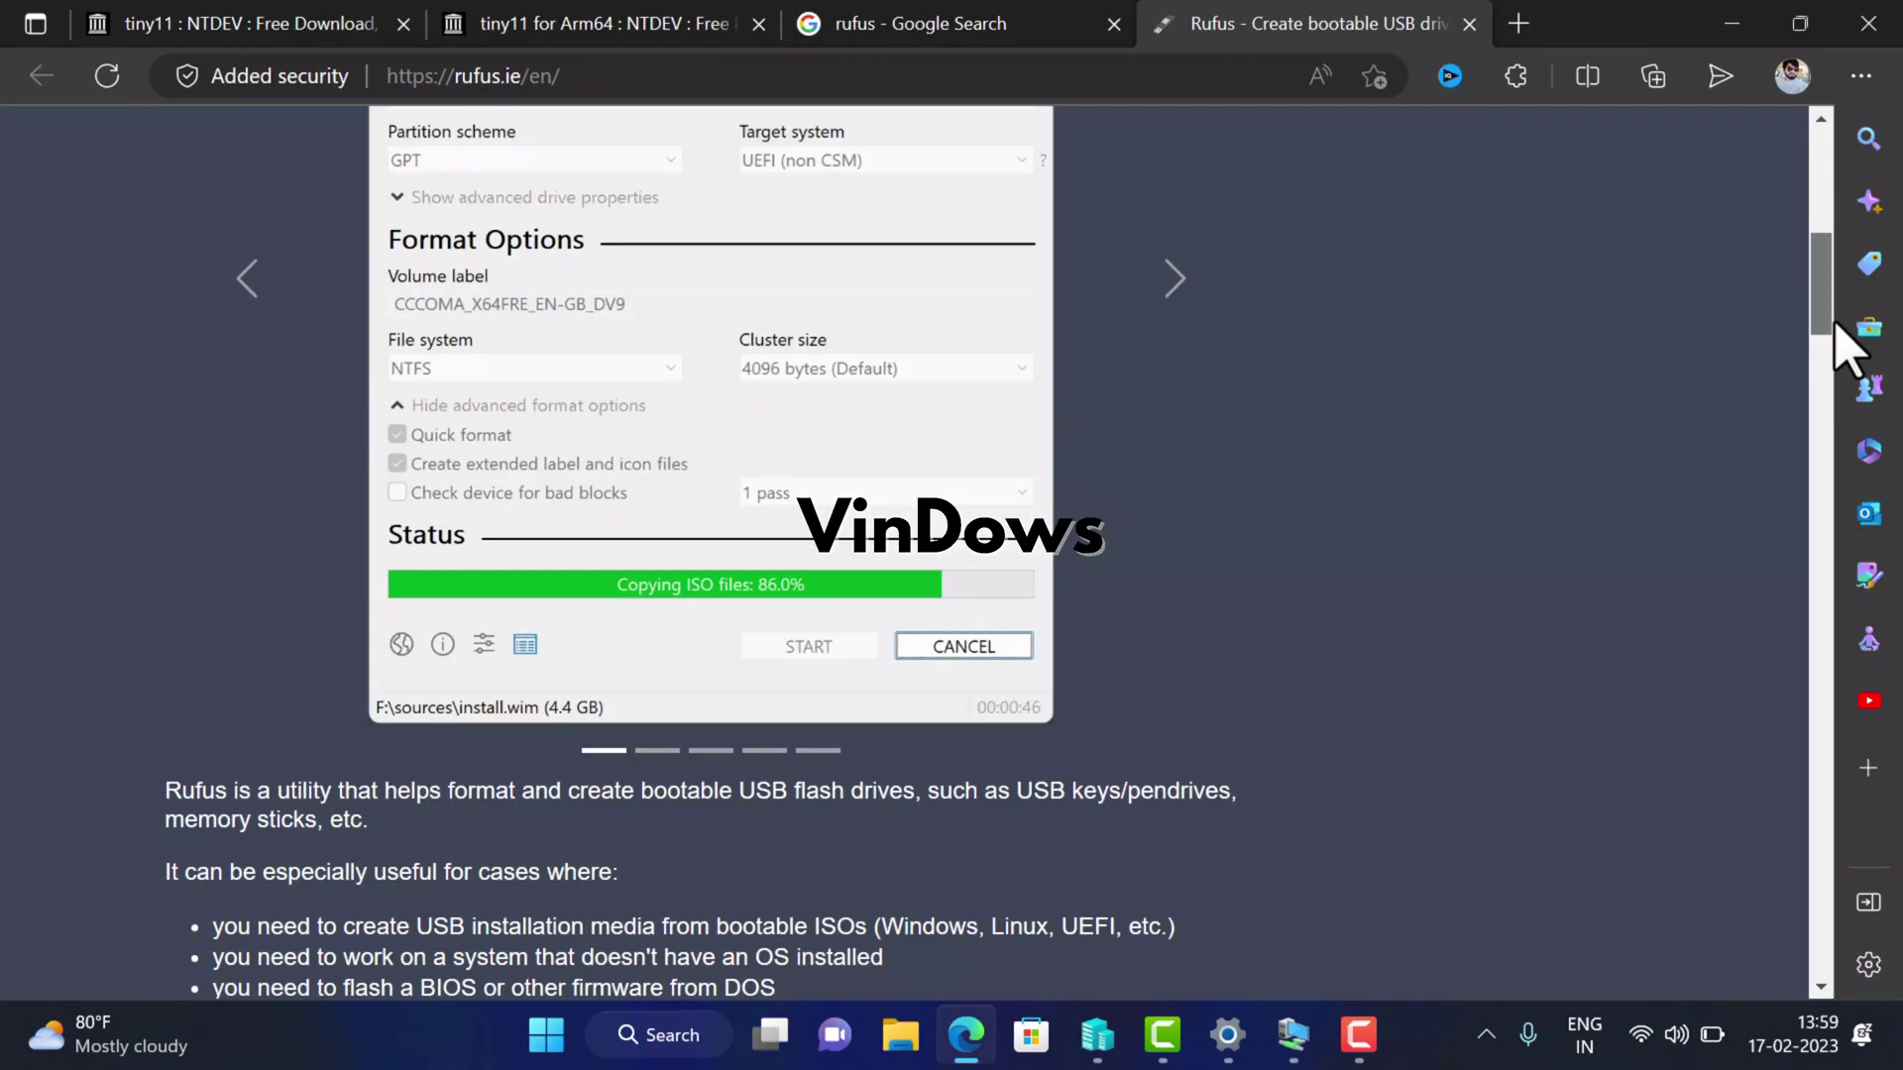
click(291, 622)
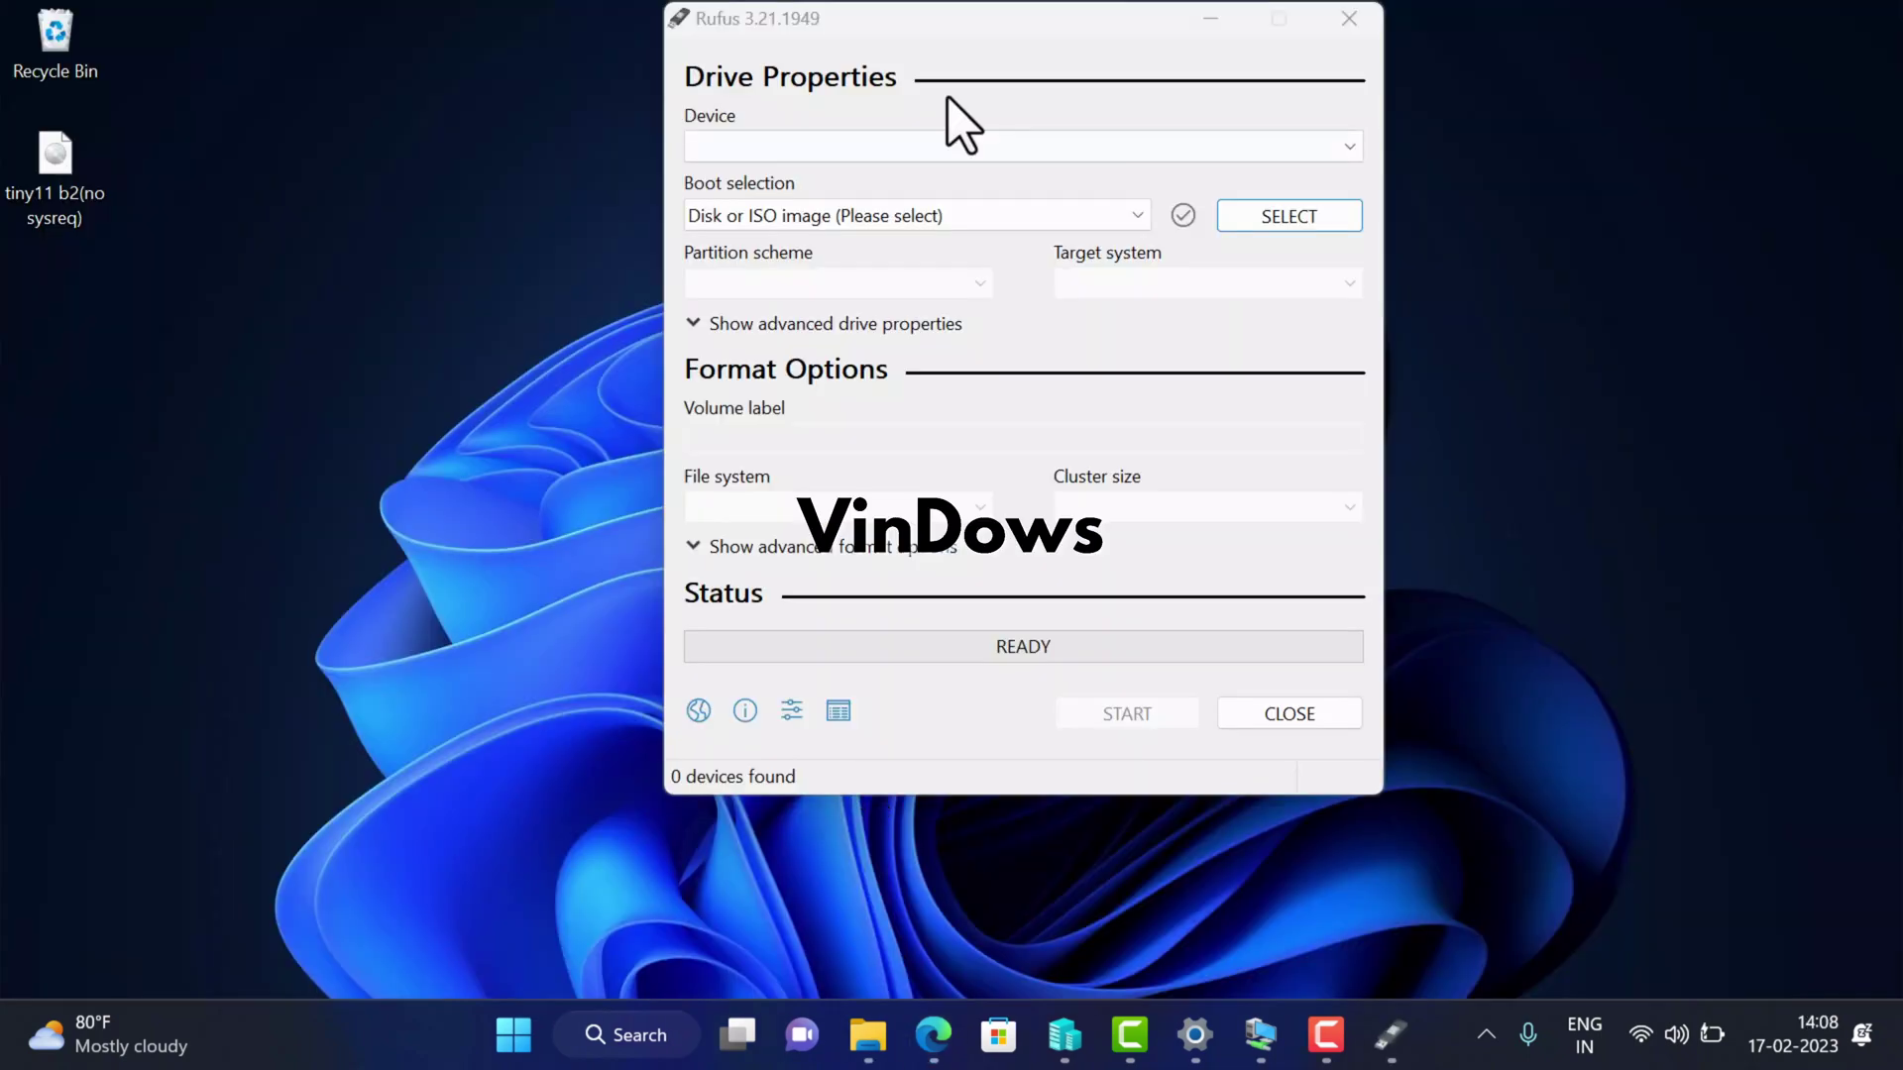
drag(952, 22, 1063, 69)
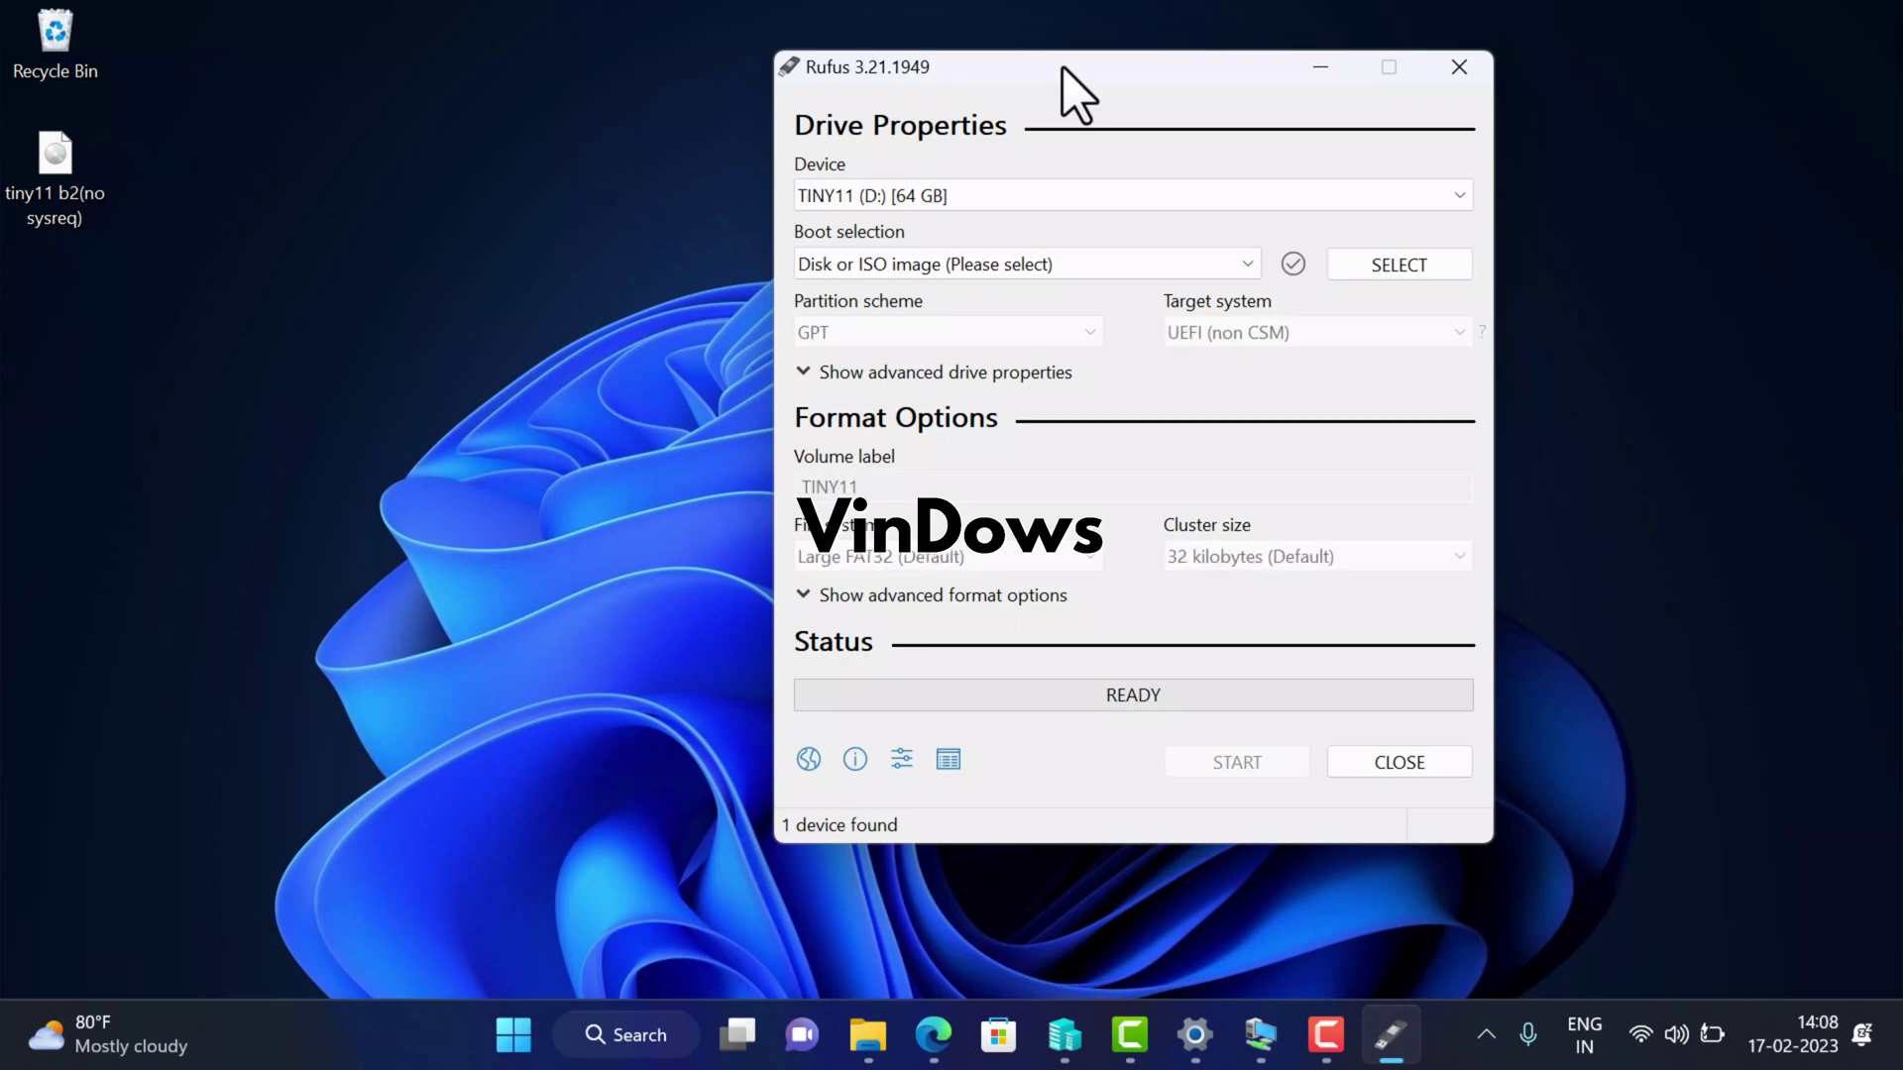
Choose the tiny11 ISO as the boot image in Rufus.
click(1378, 269)
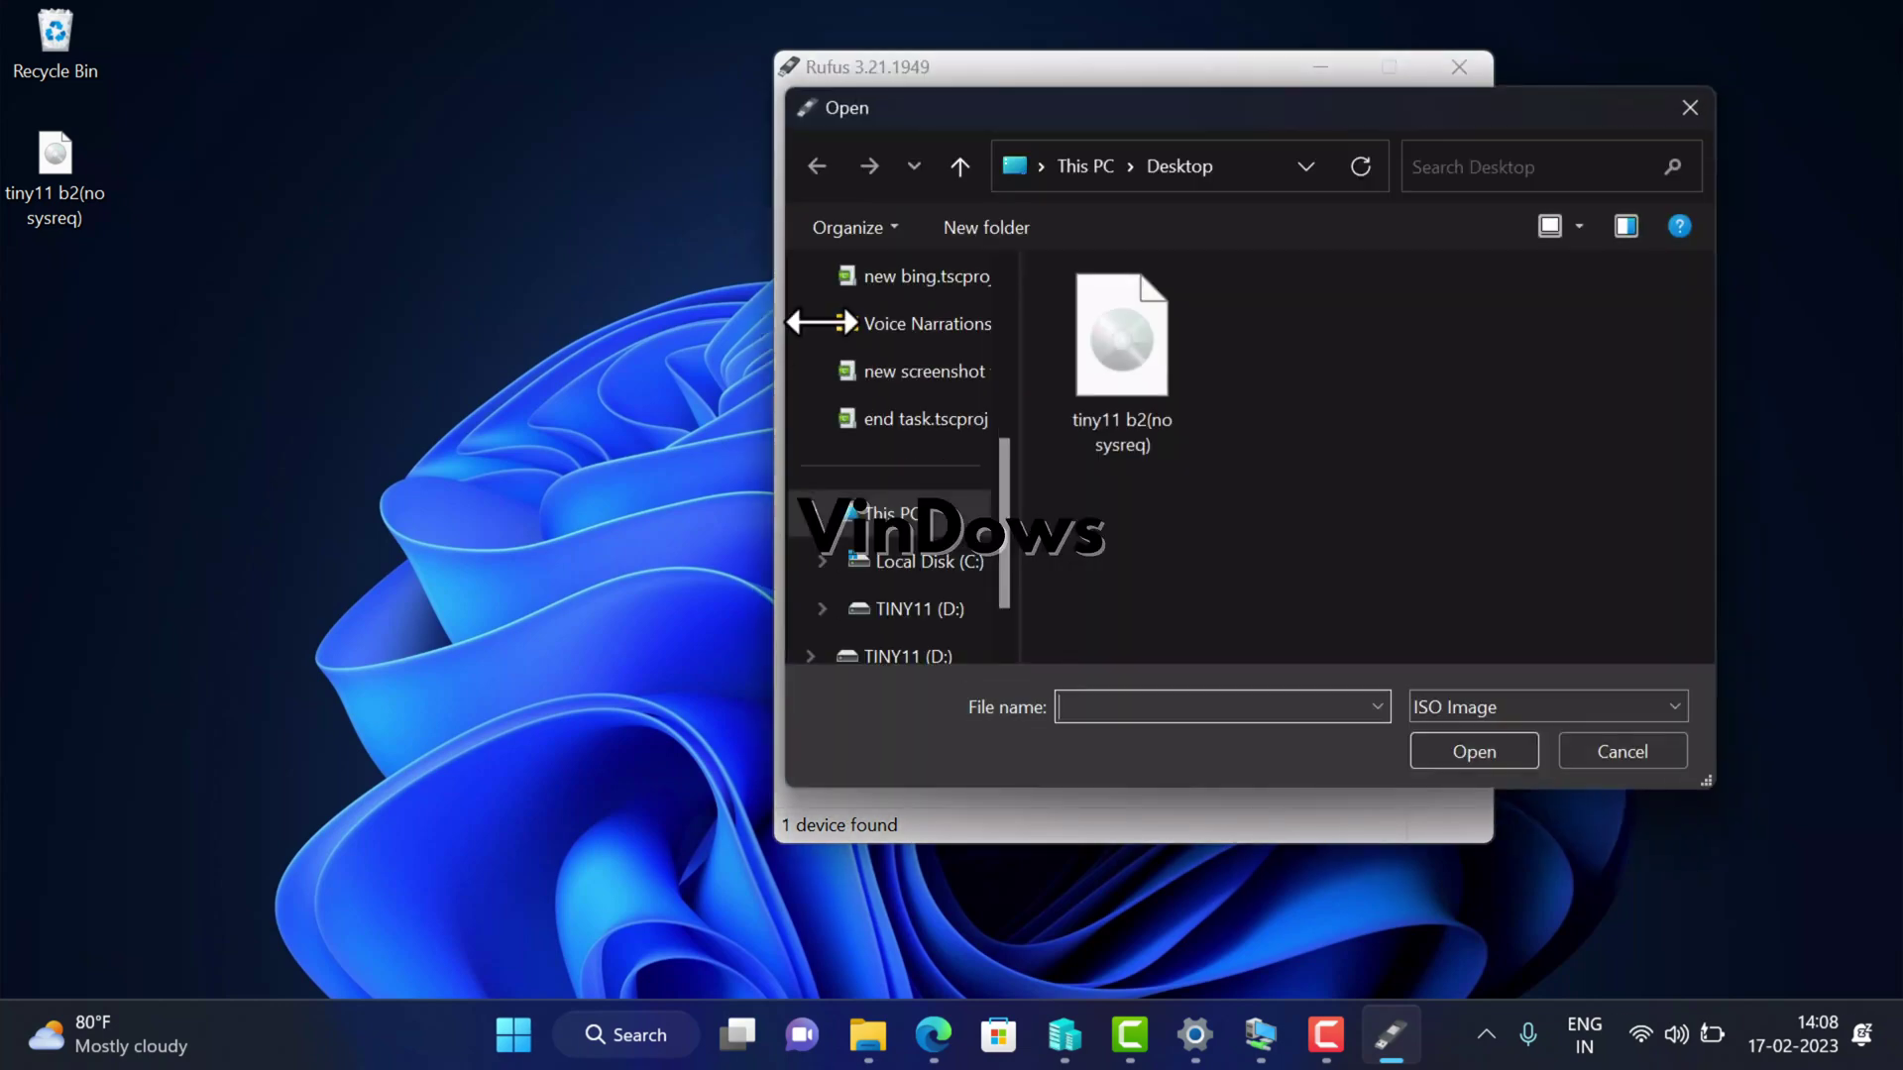
double_click(1128, 364)
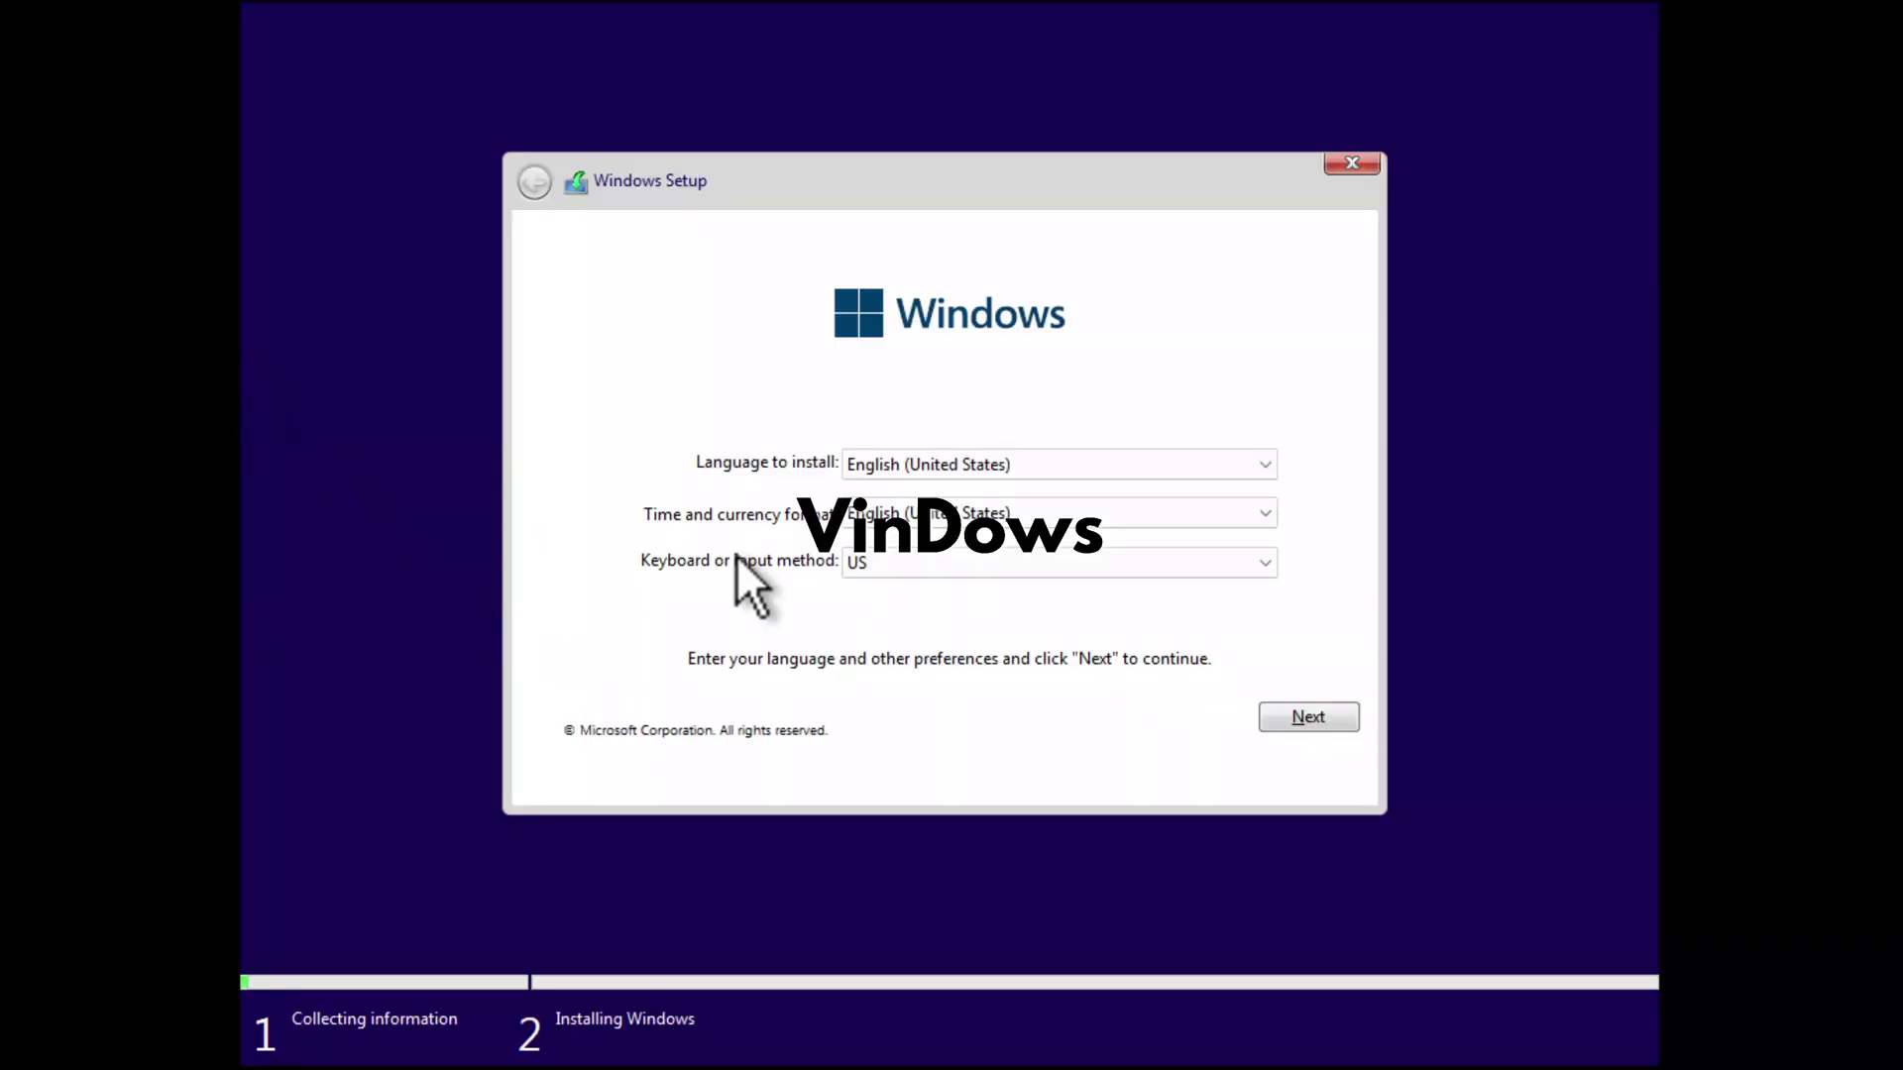
Accept the licence, create a 40960 MB partition, and install Windows on Partition 3.
click(1309, 717)
click(582, 720)
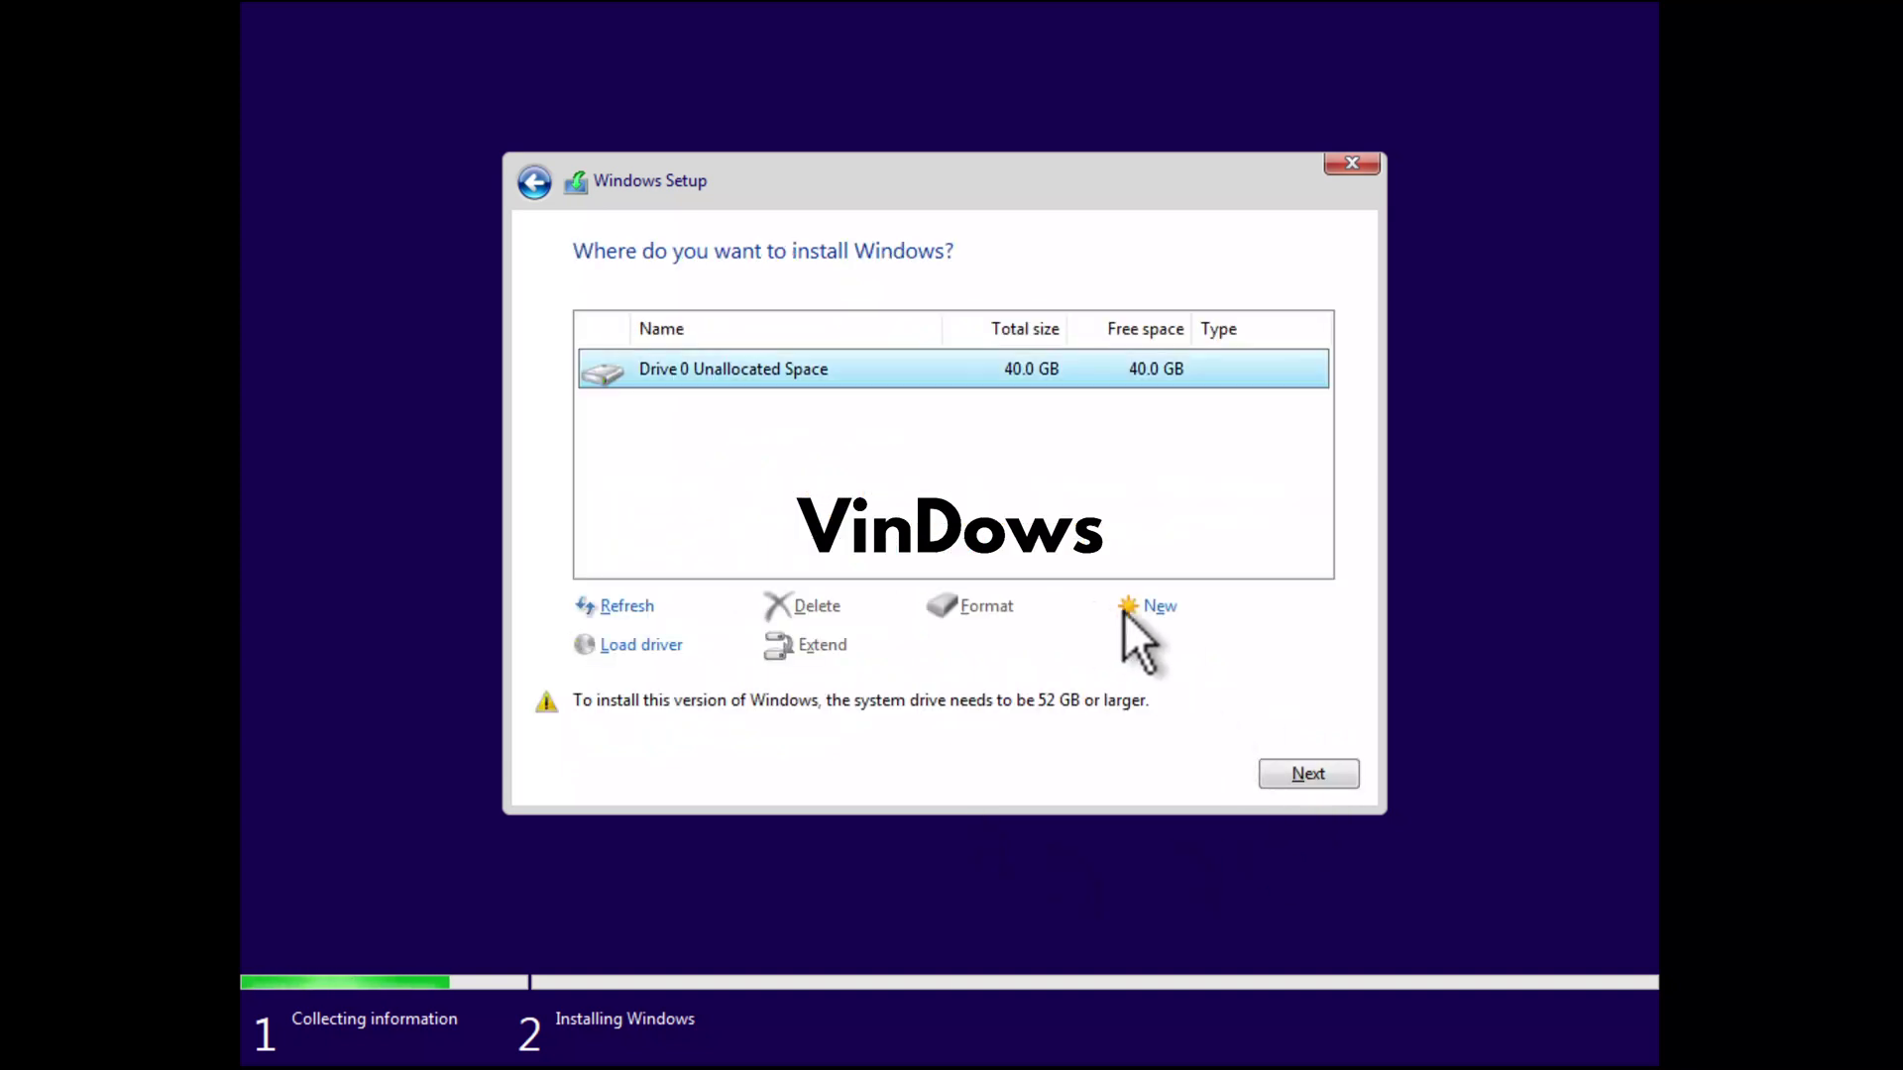
click(1158, 608)
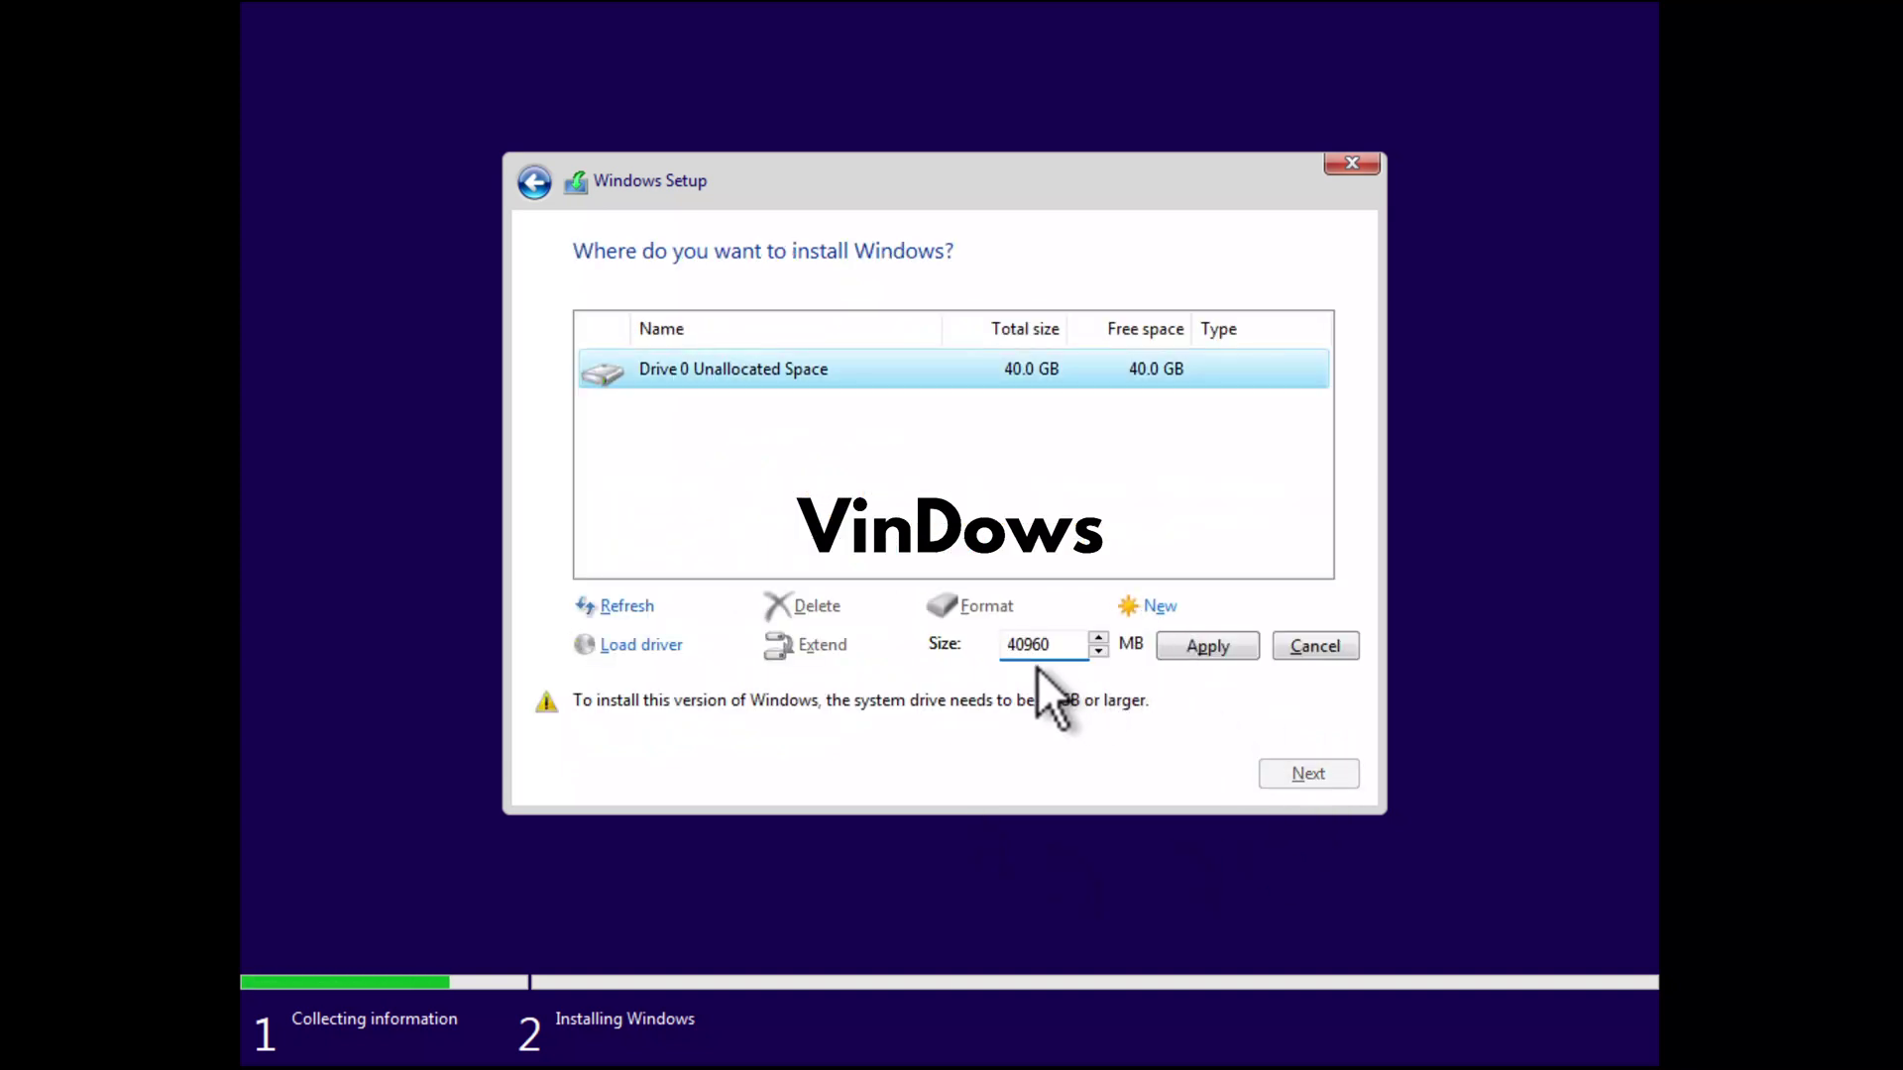
click(1200, 650)
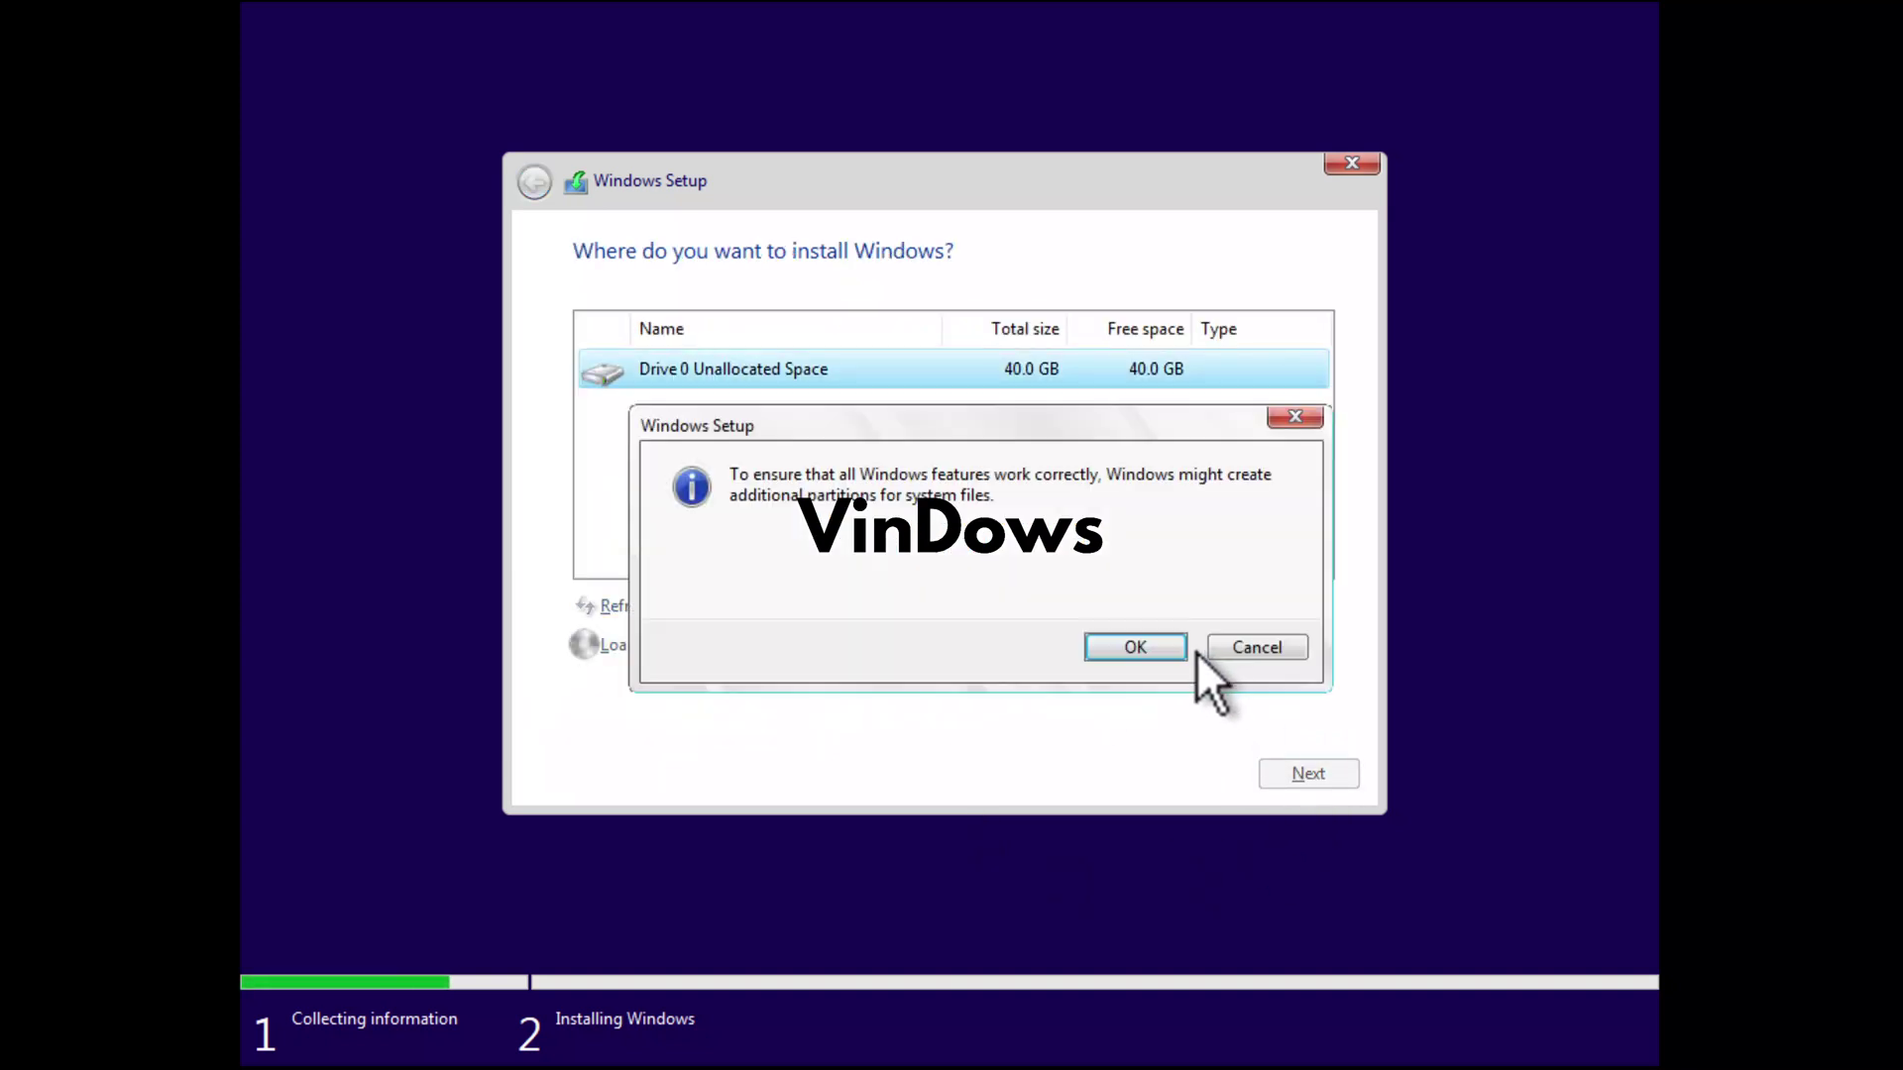
click(1132, 648)
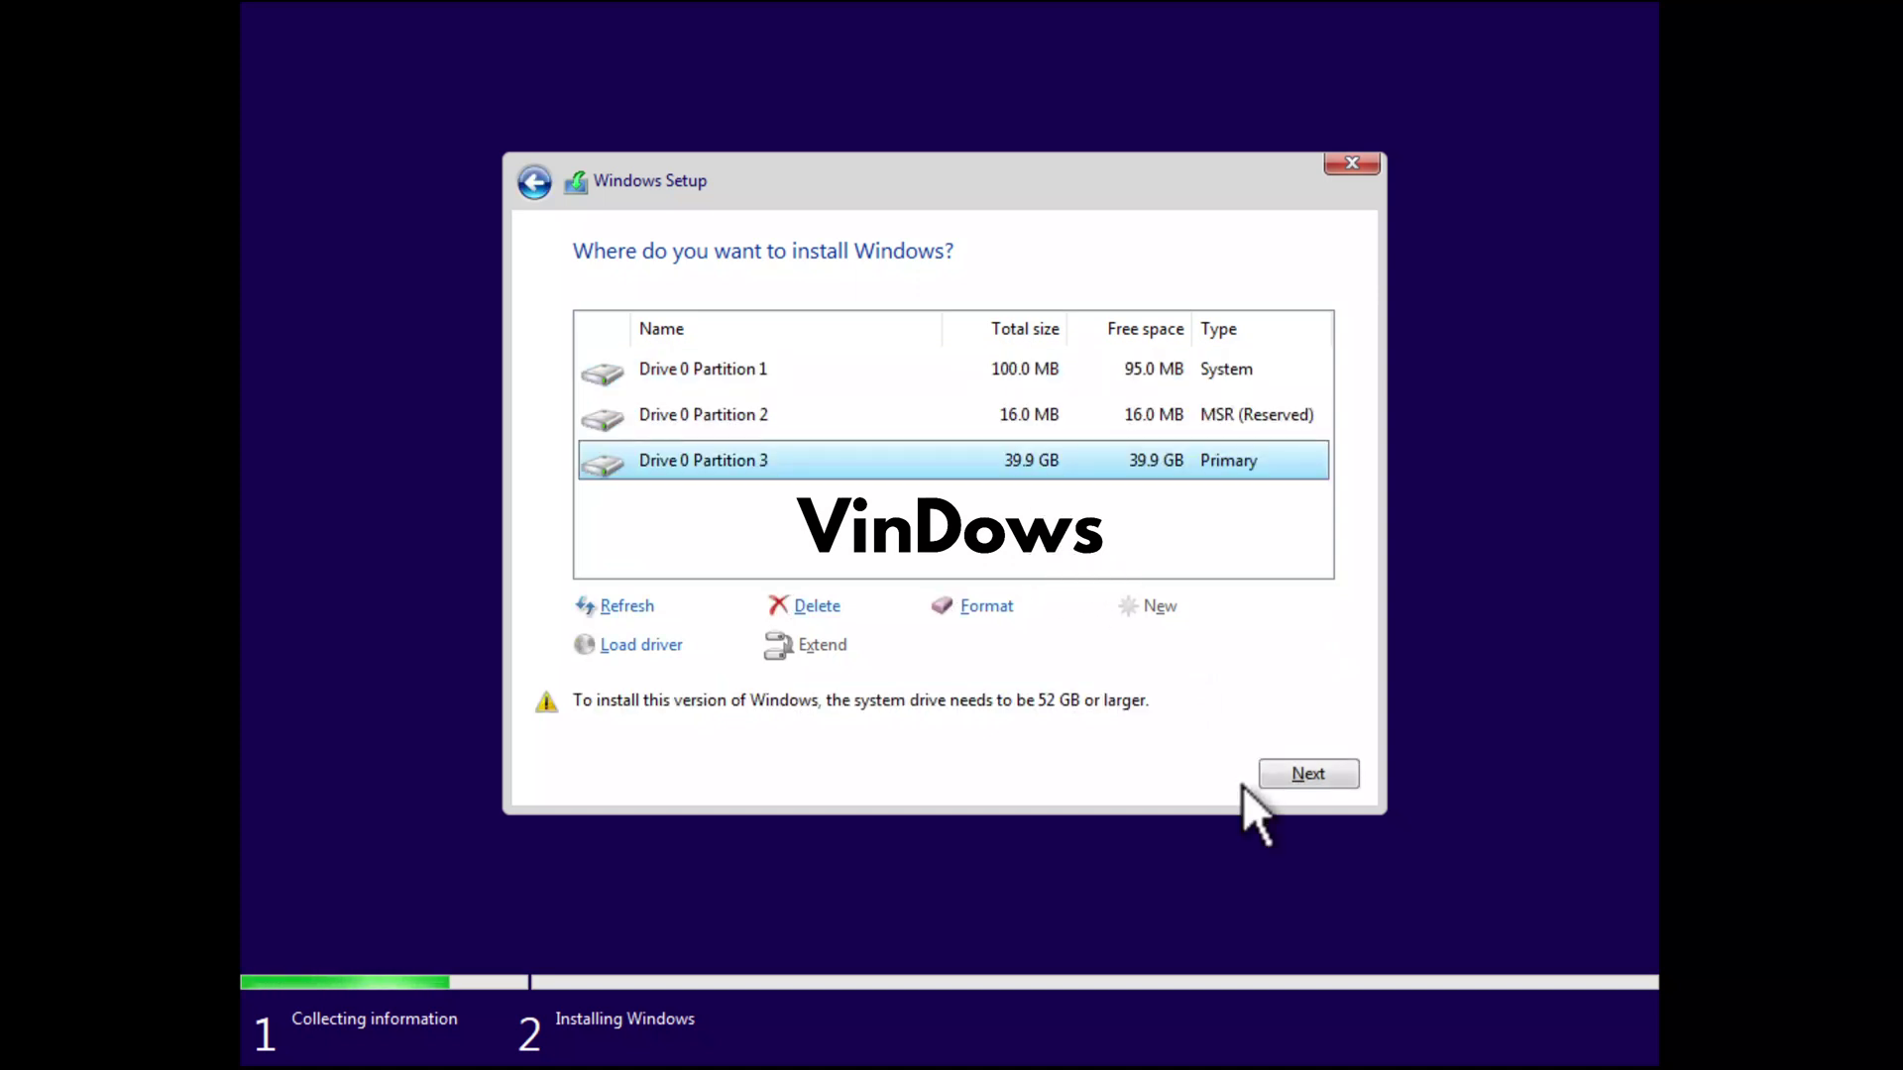
click(1292, 775)
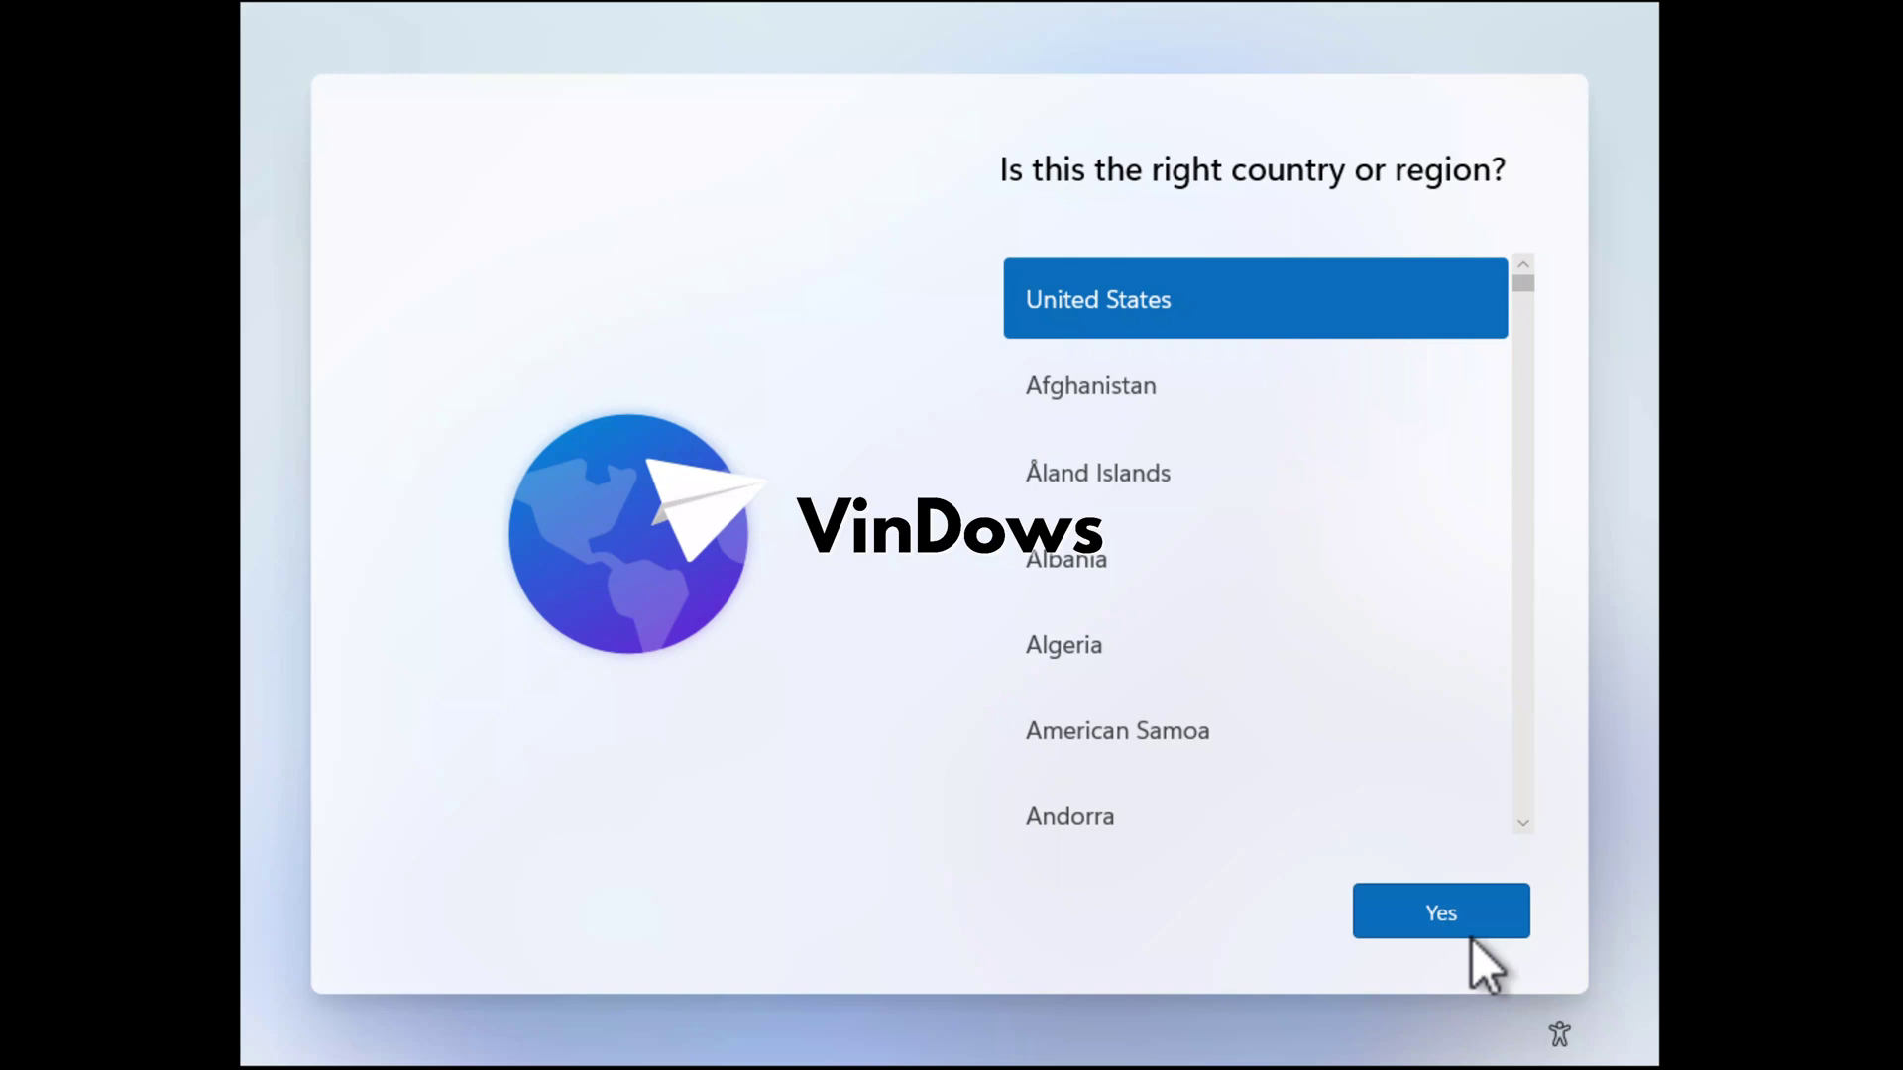
Confirm United States and US keyboard, skip a second layout, enter a user name, accept privacy.
click(1467, 927)
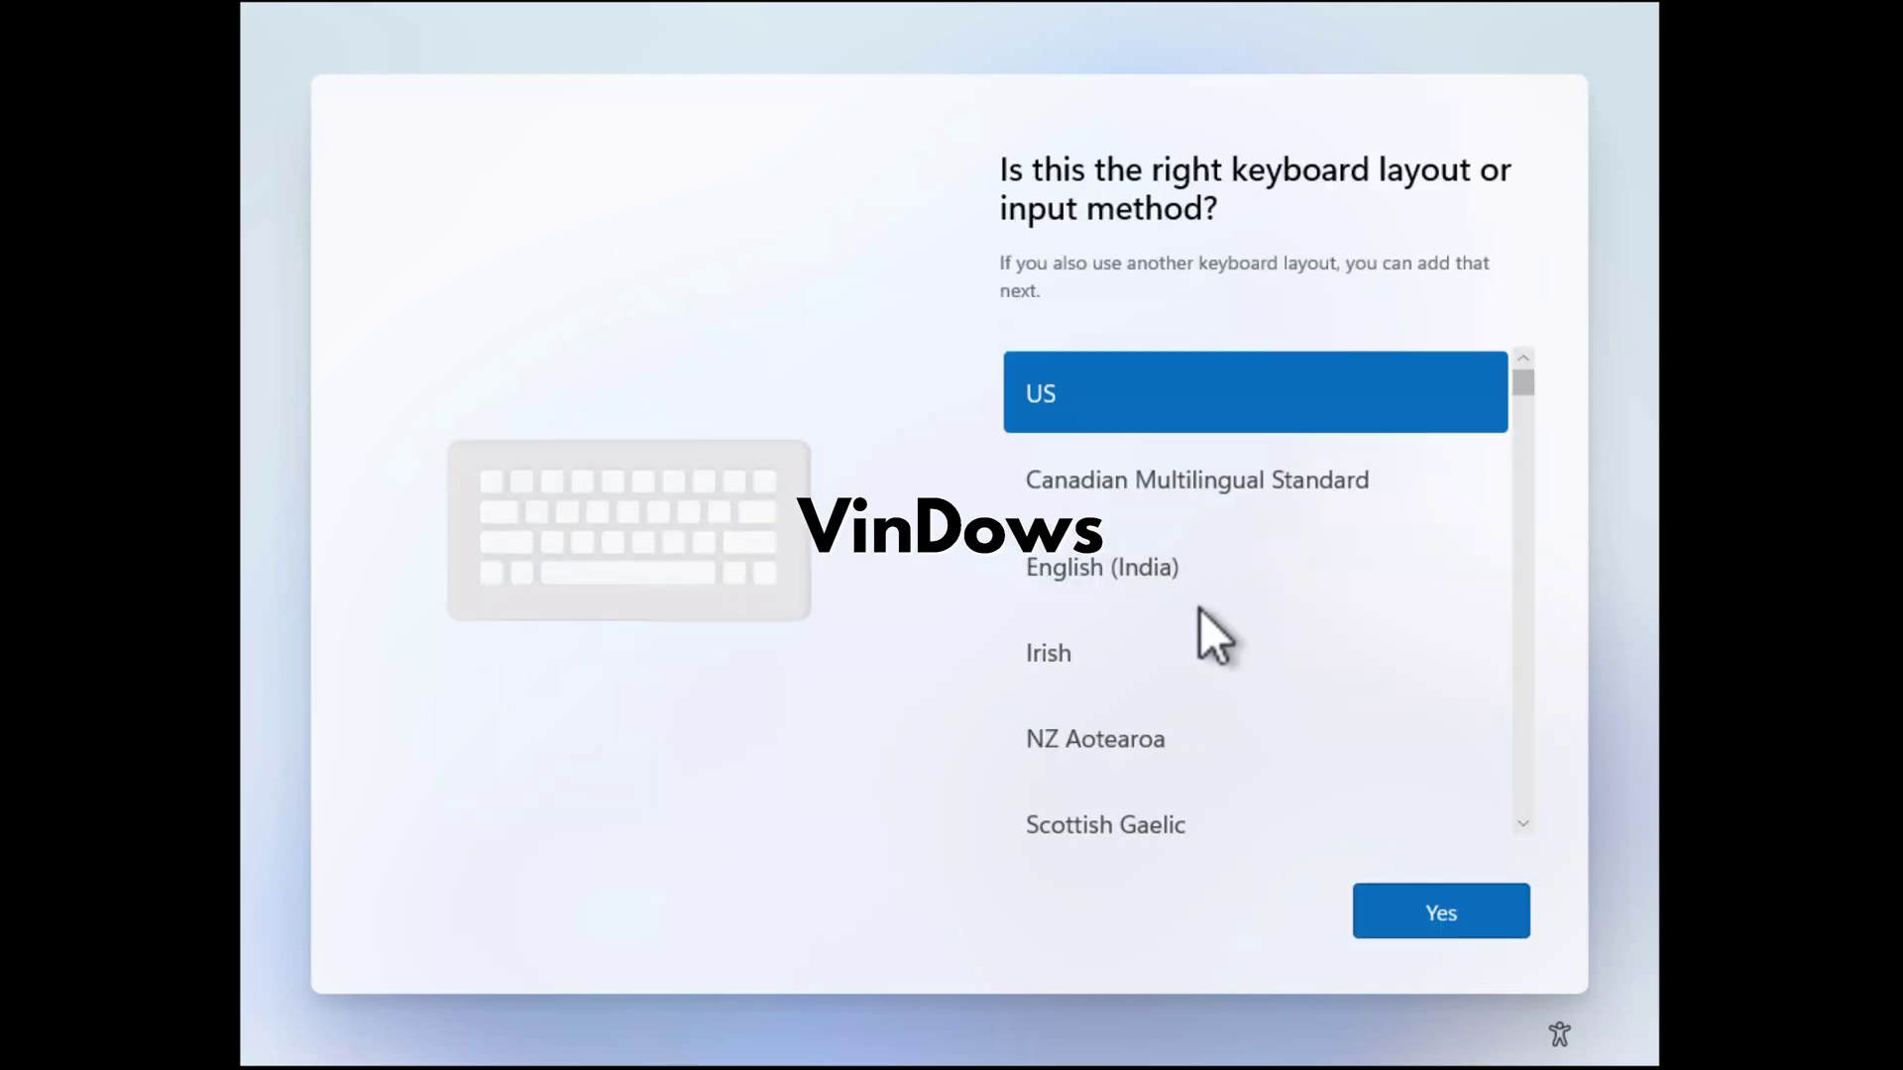
click(1485, 930)
click(1440, 913)
text(VinDows)
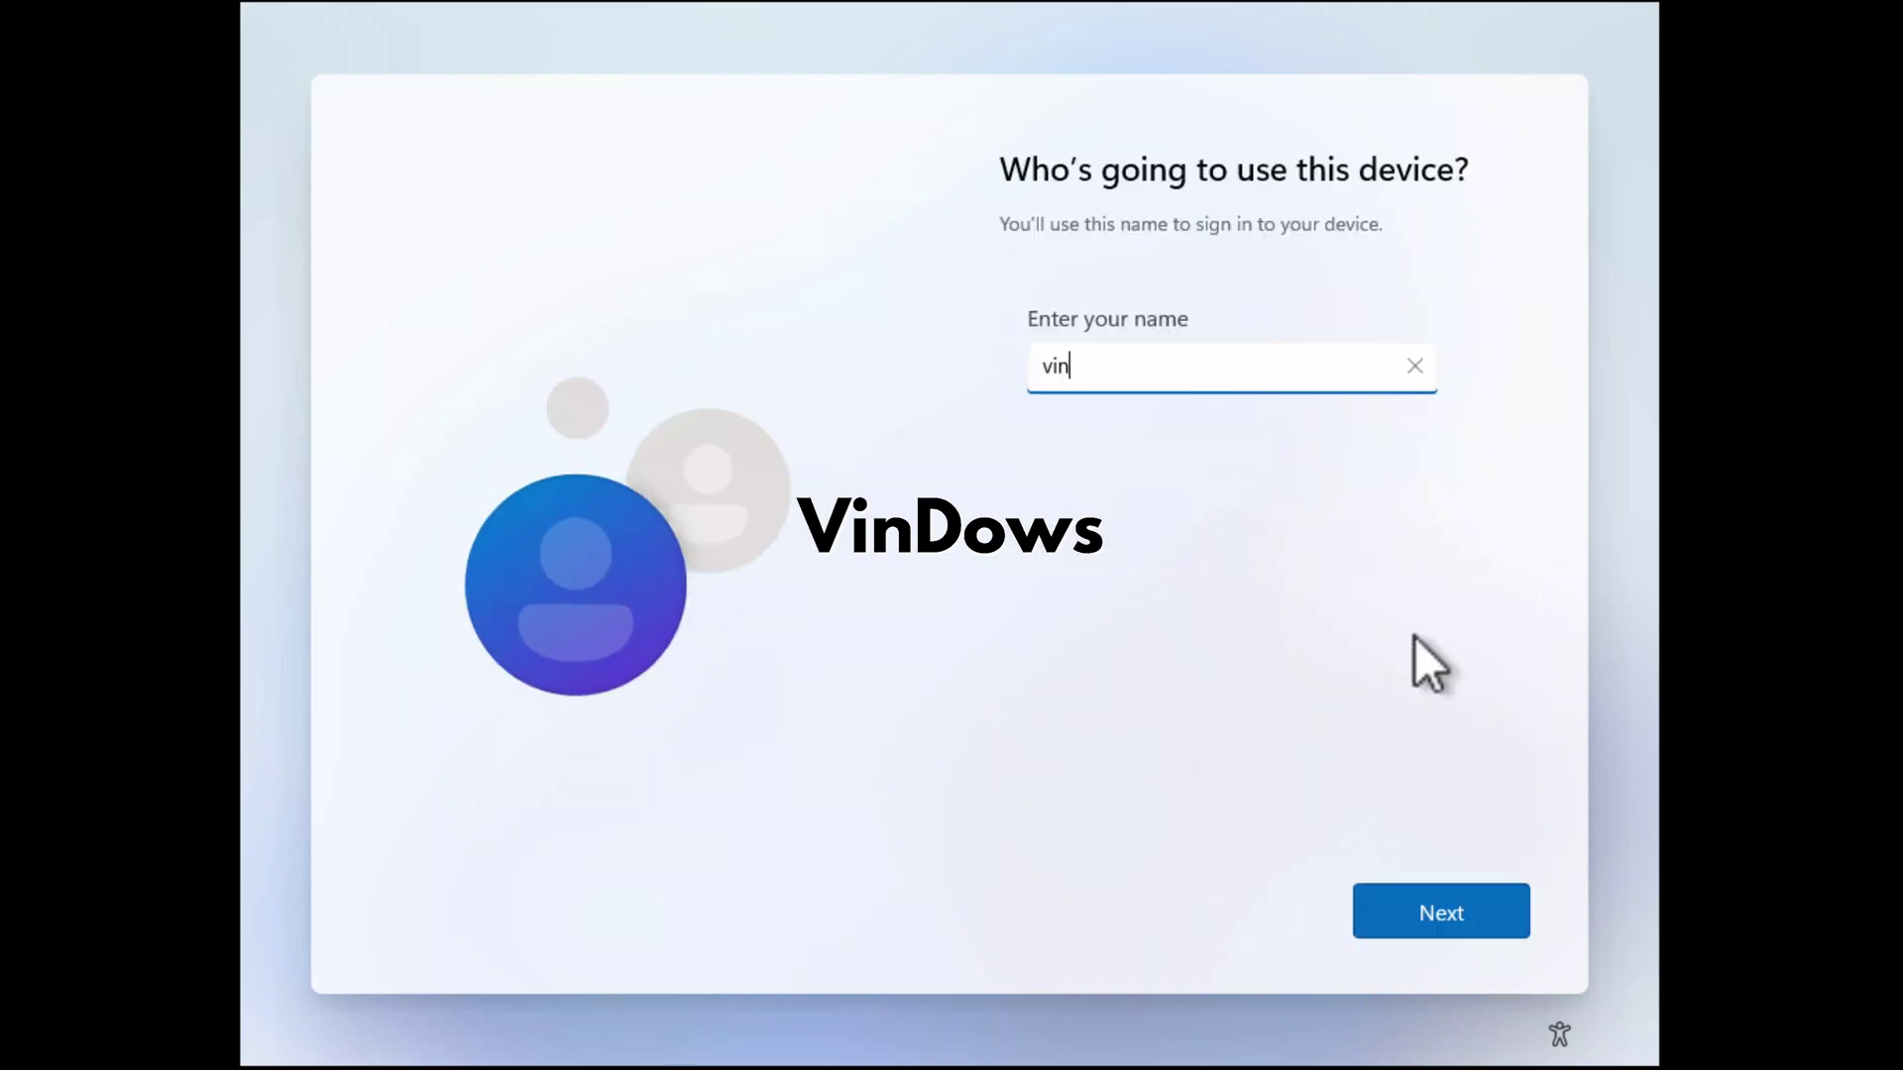
click(1427, 917)
click(1442, 913)
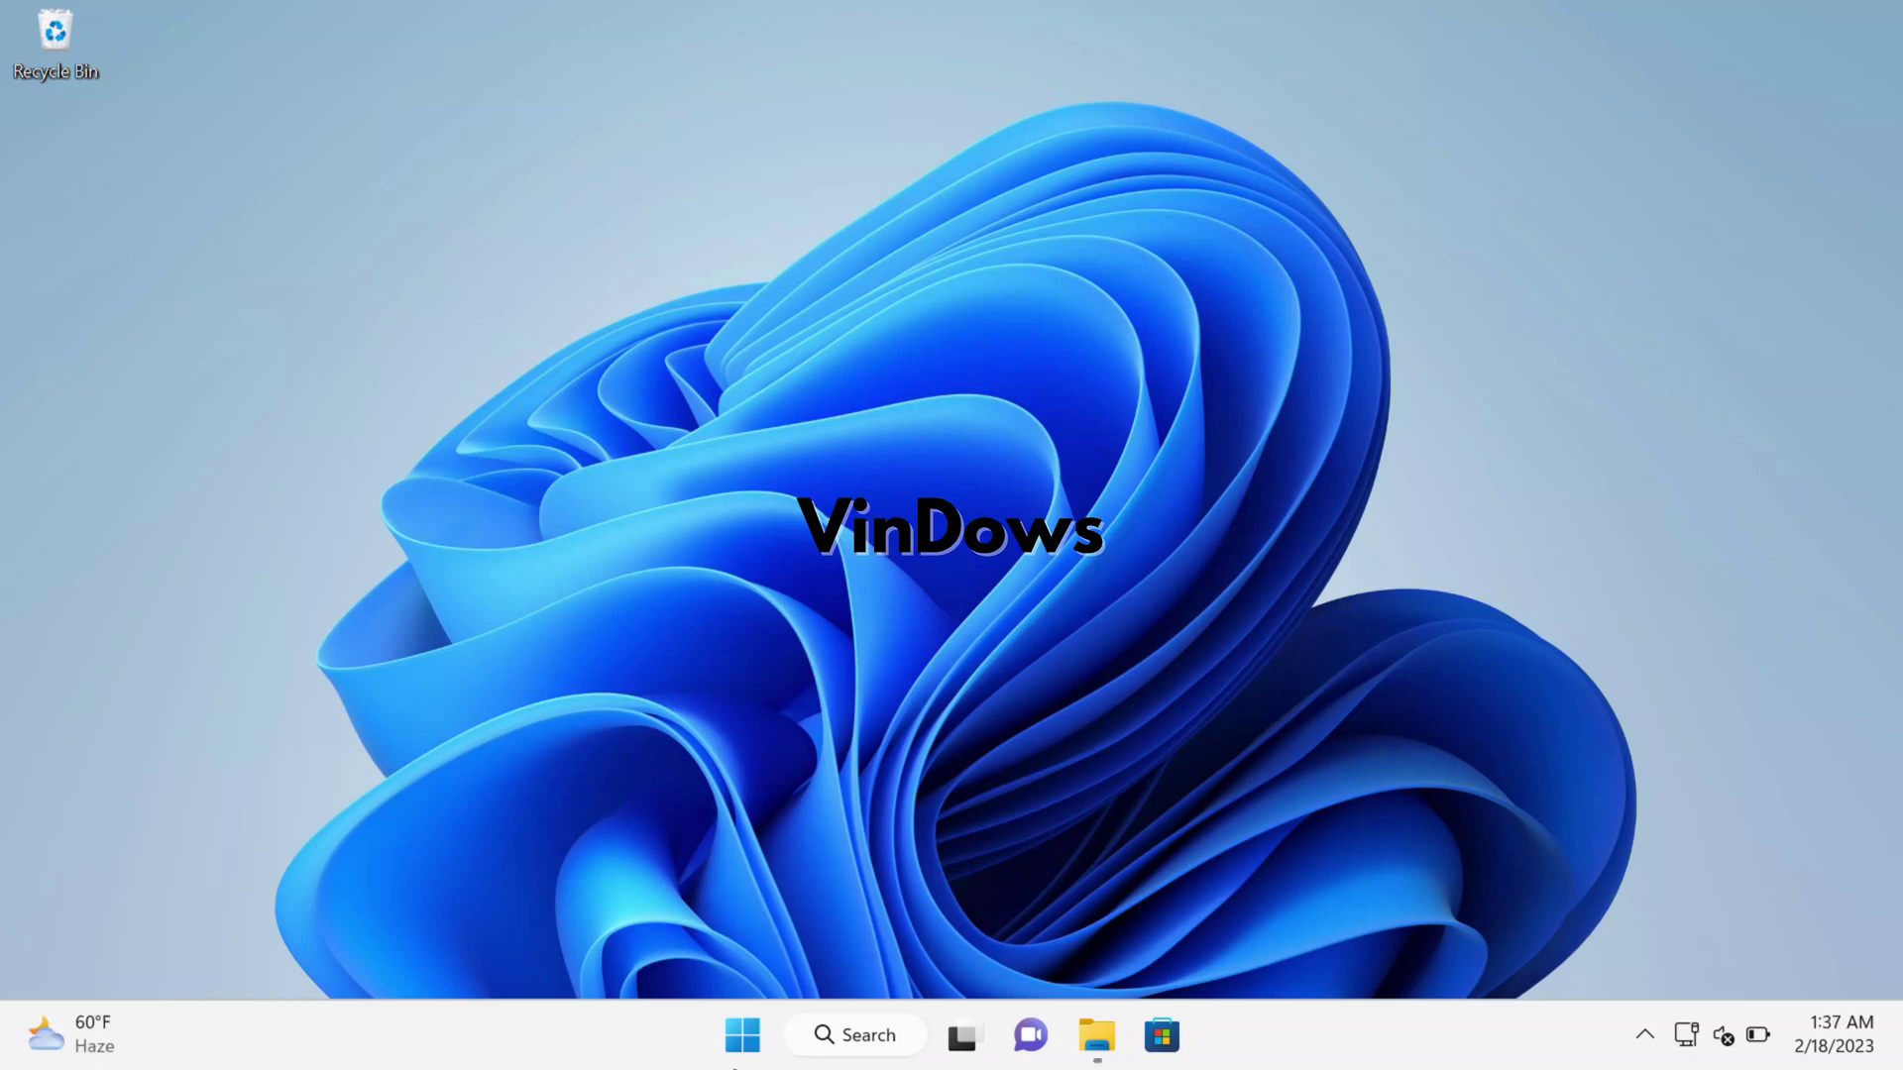
Show All apps in Start, expand Accessibility, and scroll down to Windows Tools.
click(735, 1050)
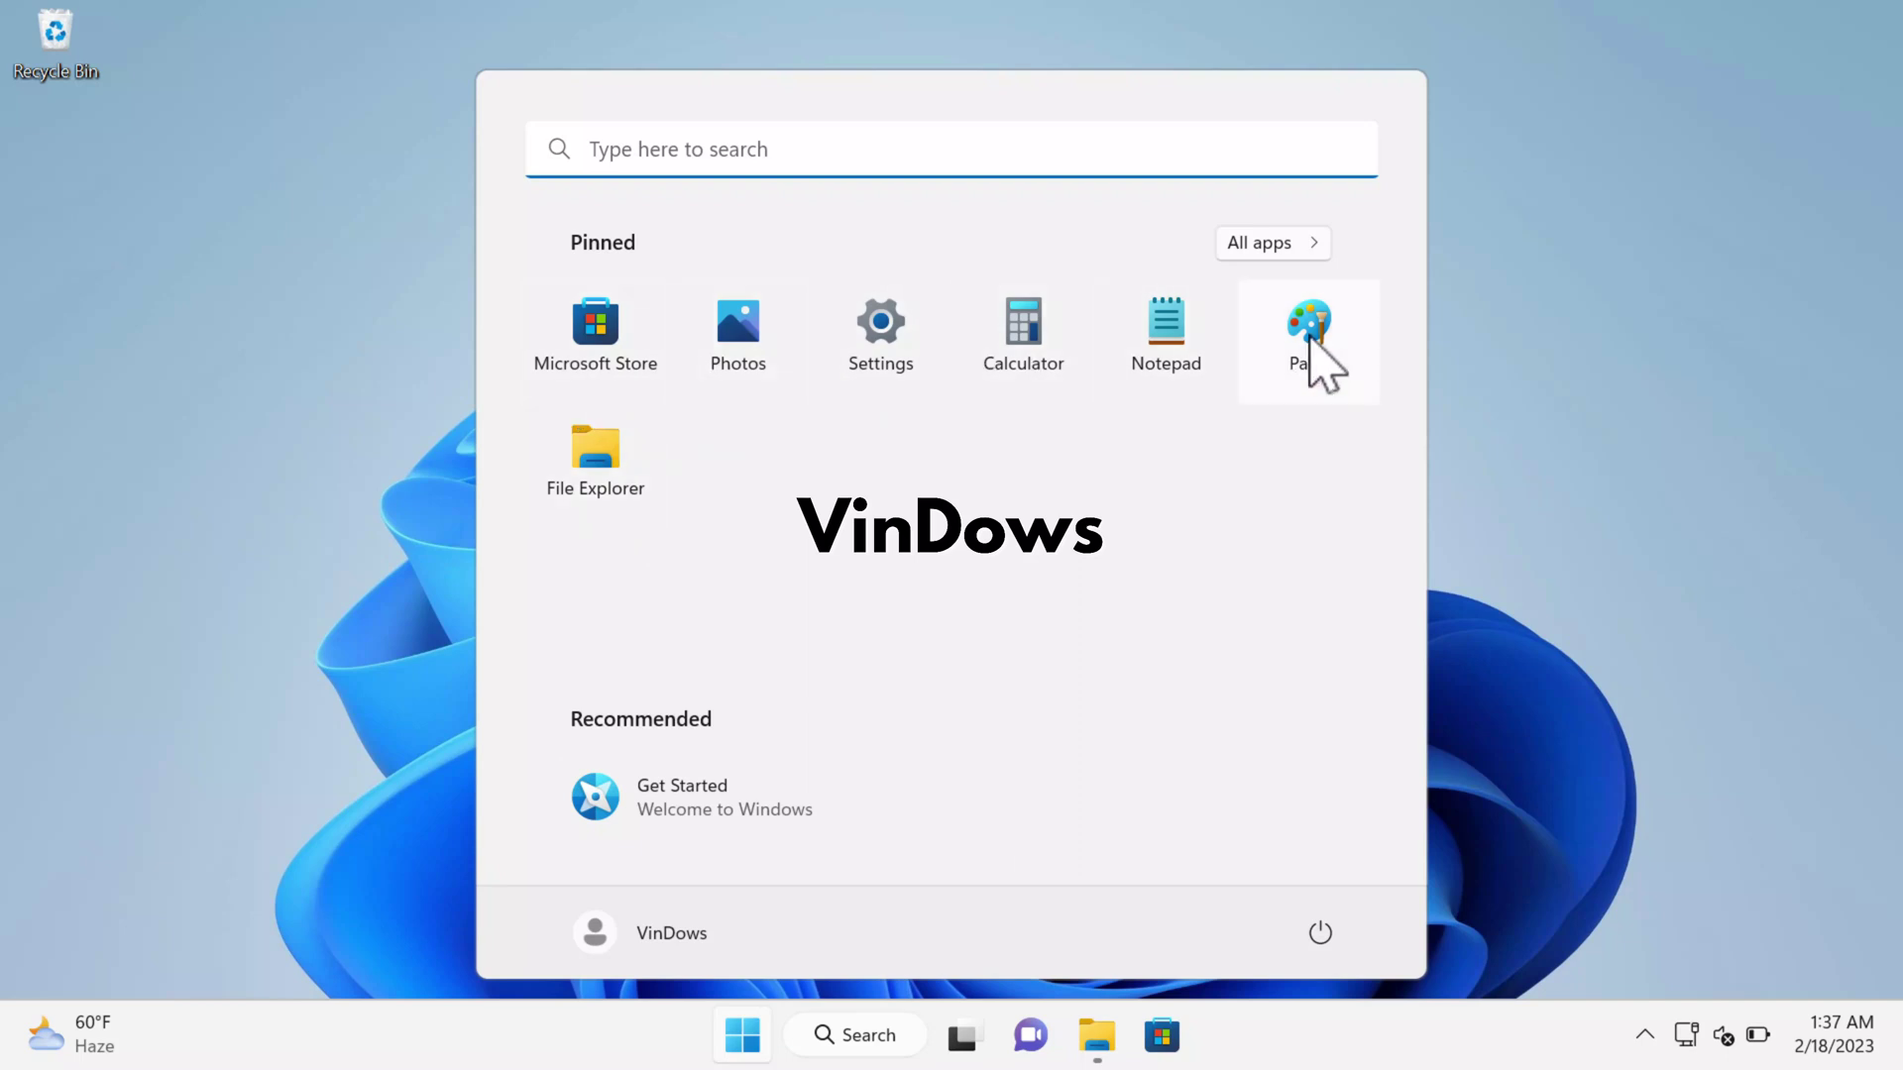
click(1271, 248)
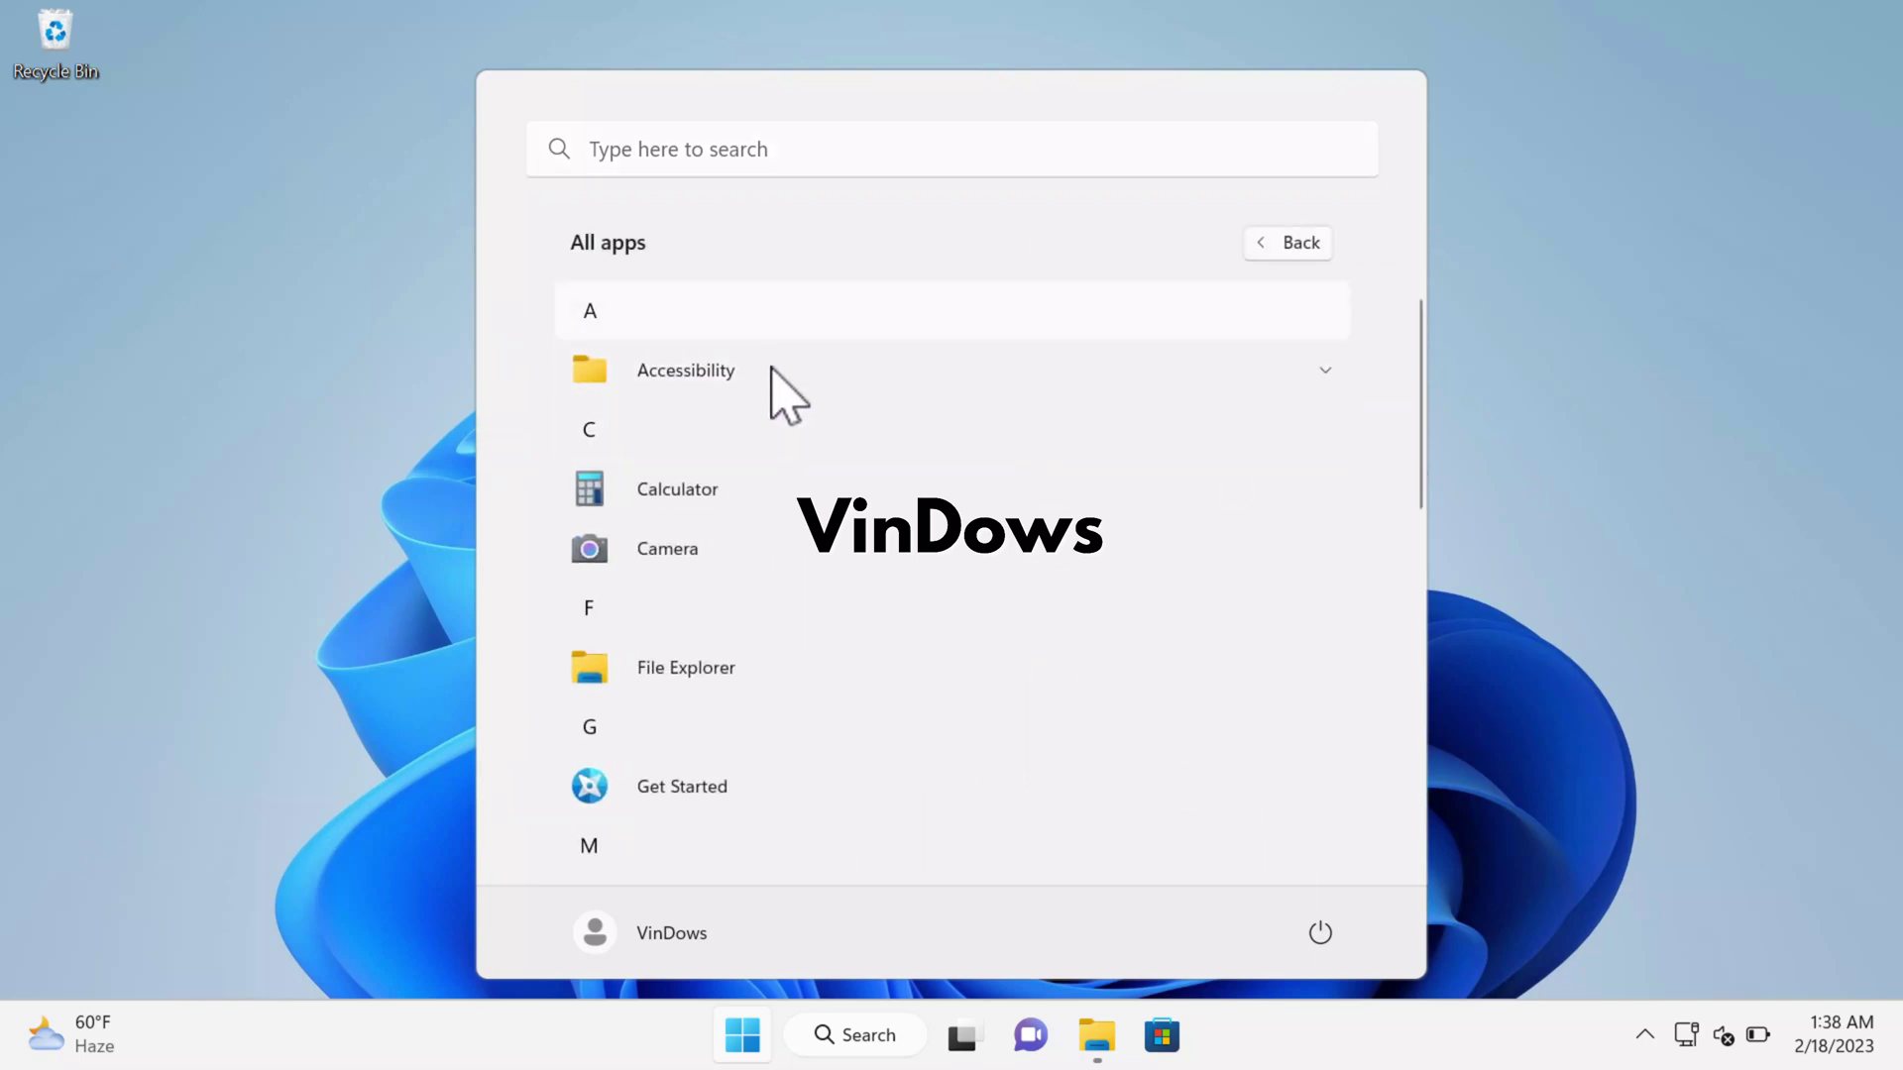
scroll(786, 395, down, 10)
scroll(810, 733, up, 10)
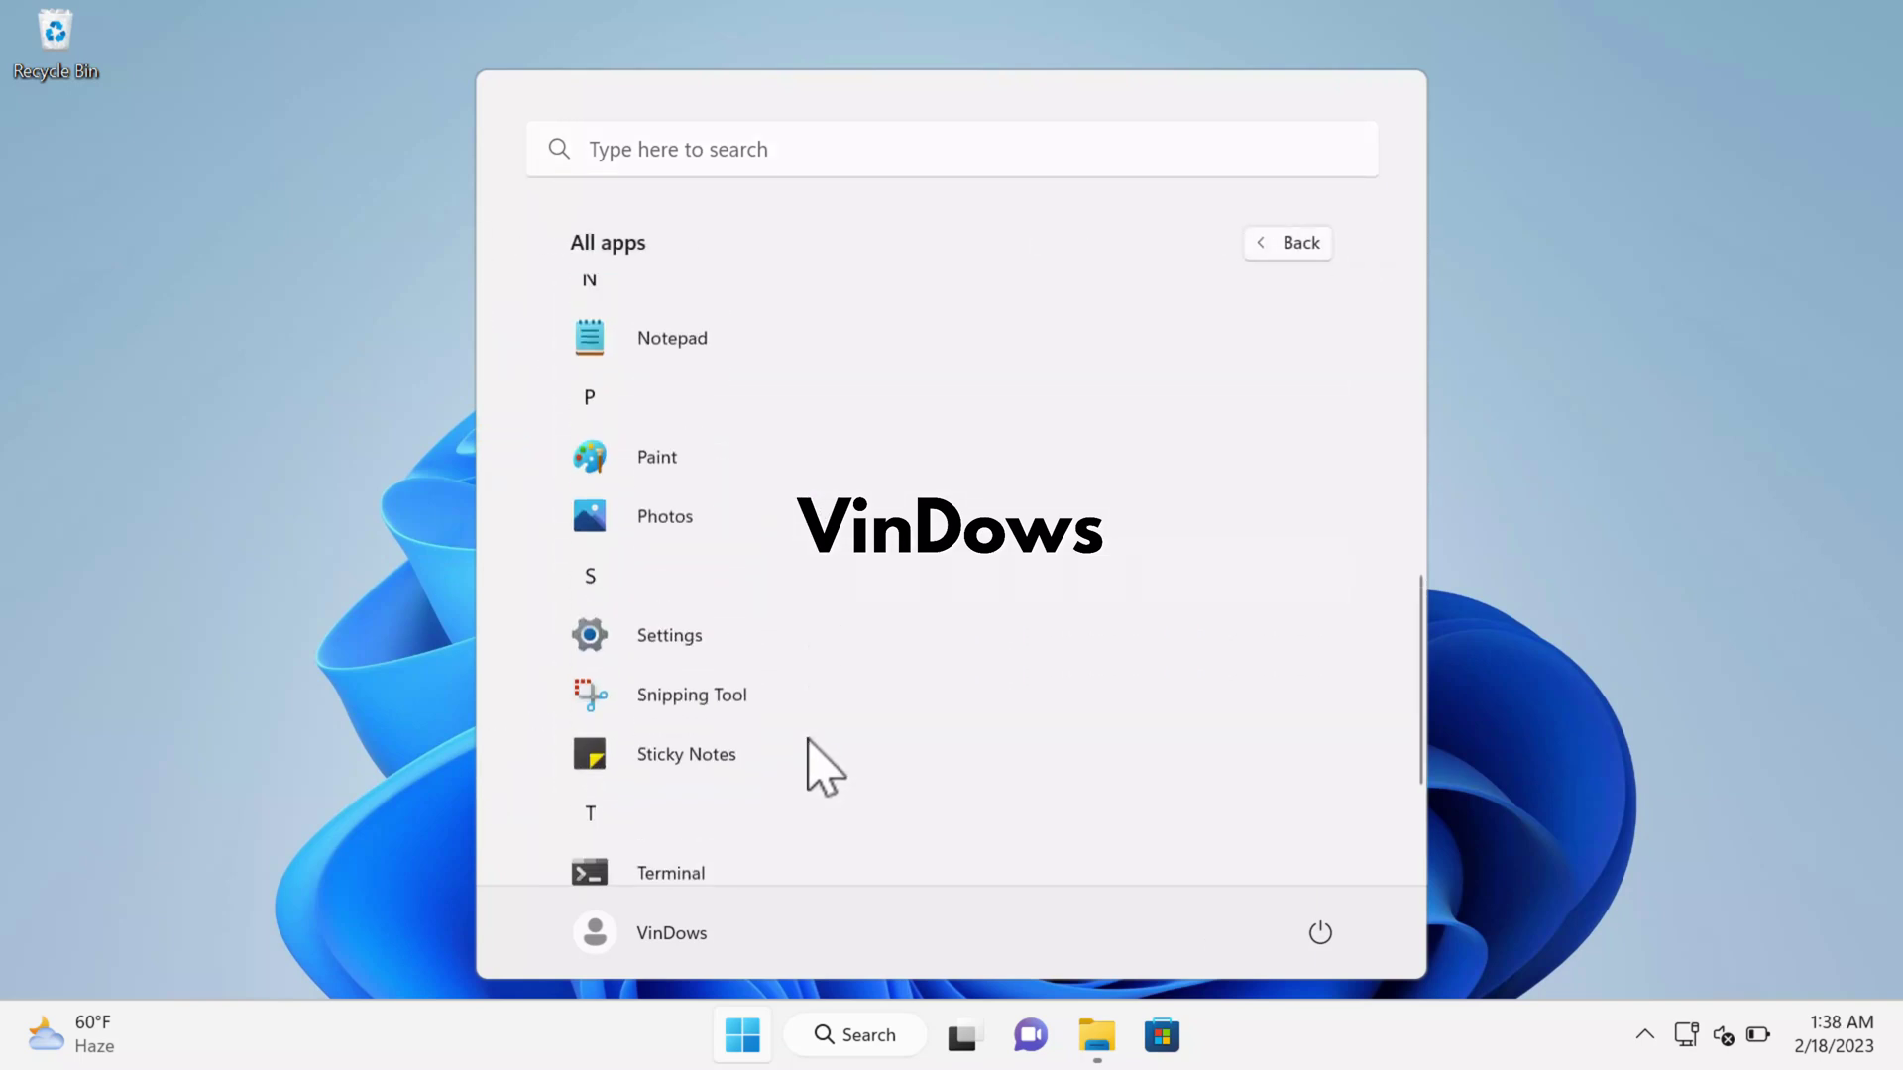
click(1326, 372)
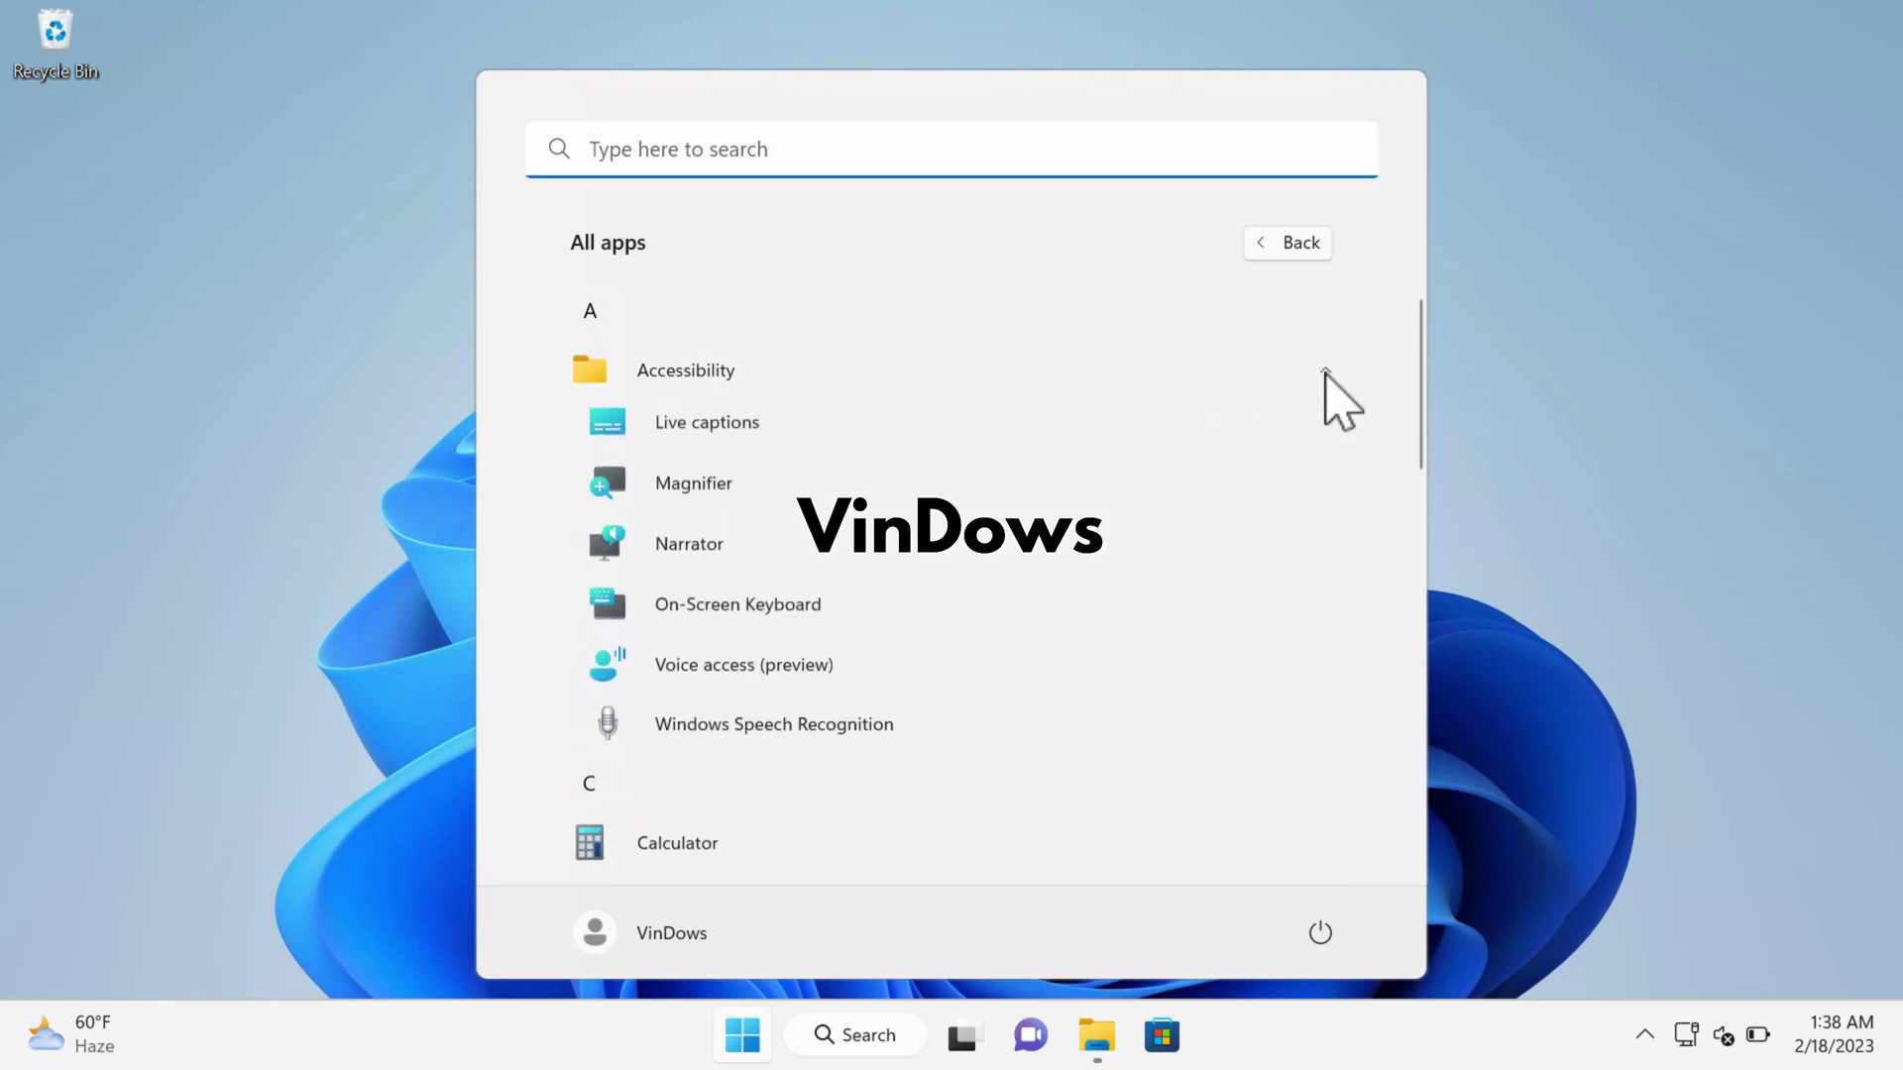
scroll(845, 729, down, 2)
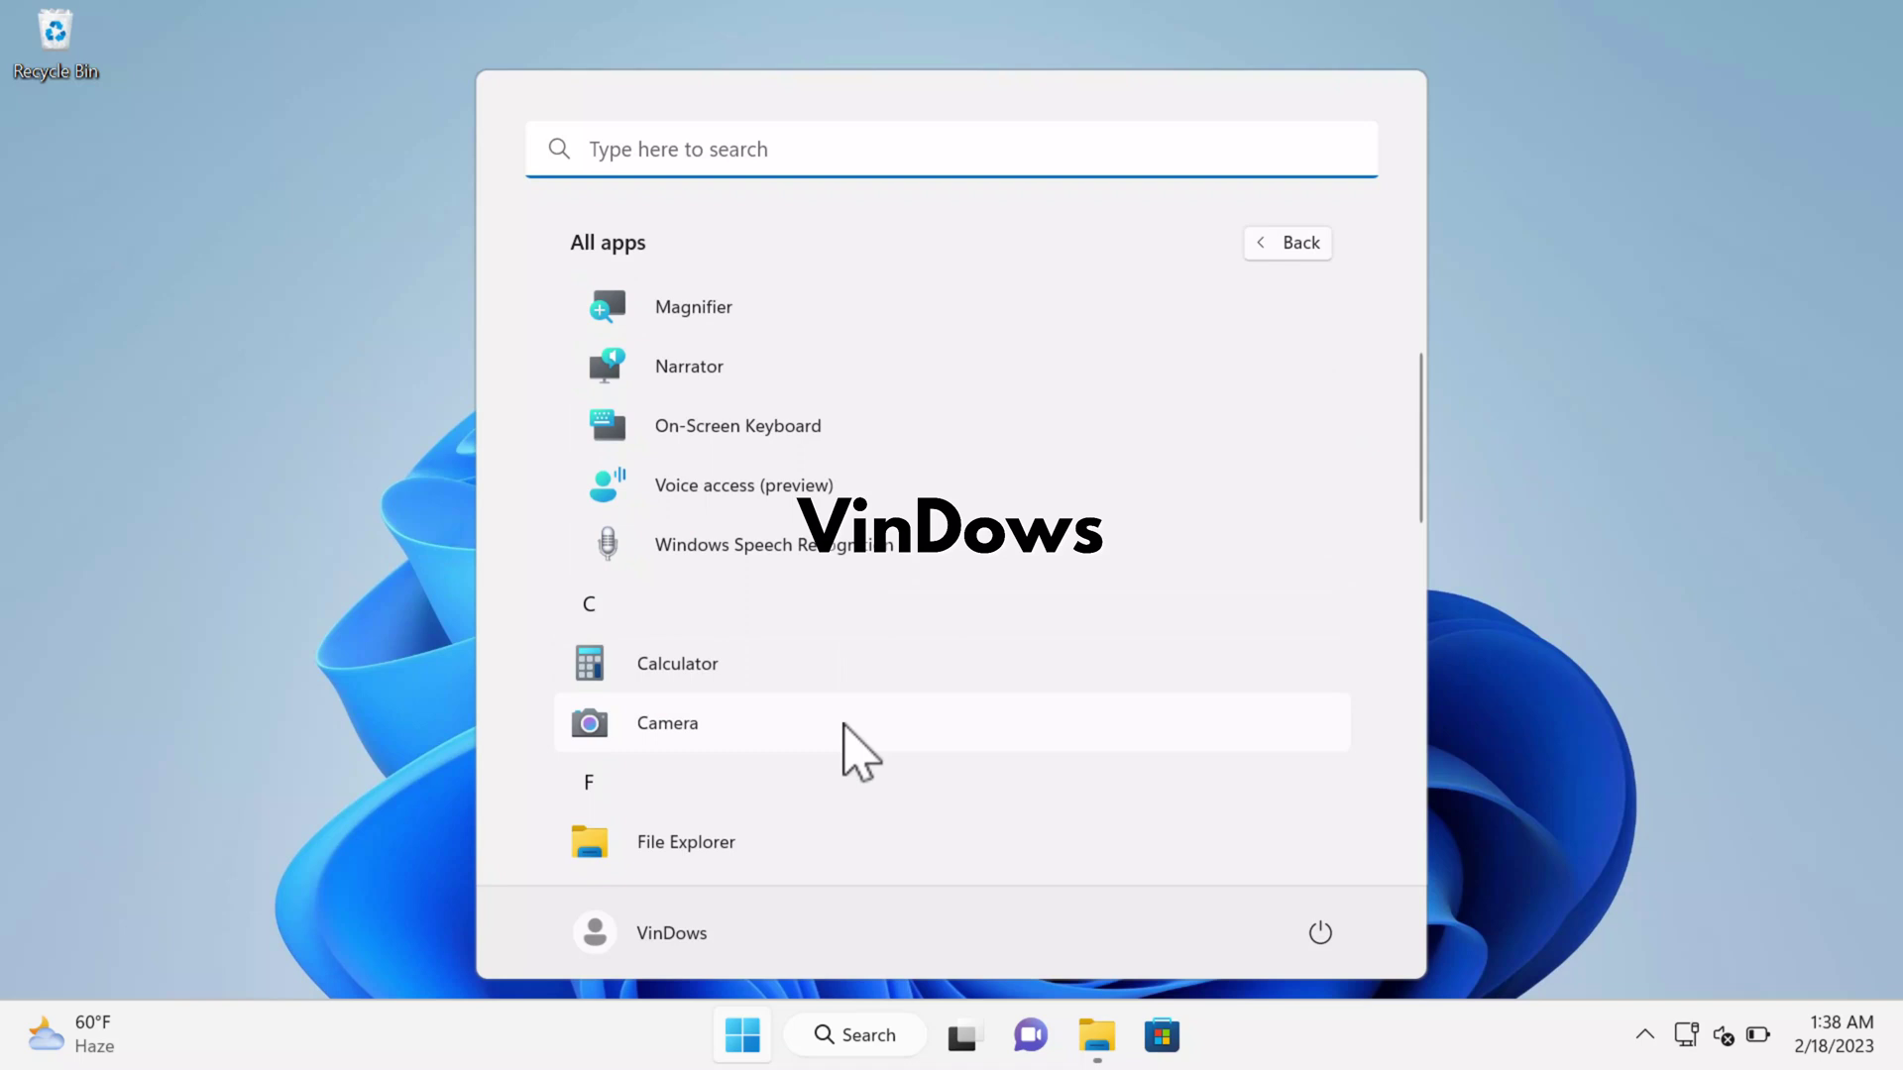
scroll(846, 728, down, 2)
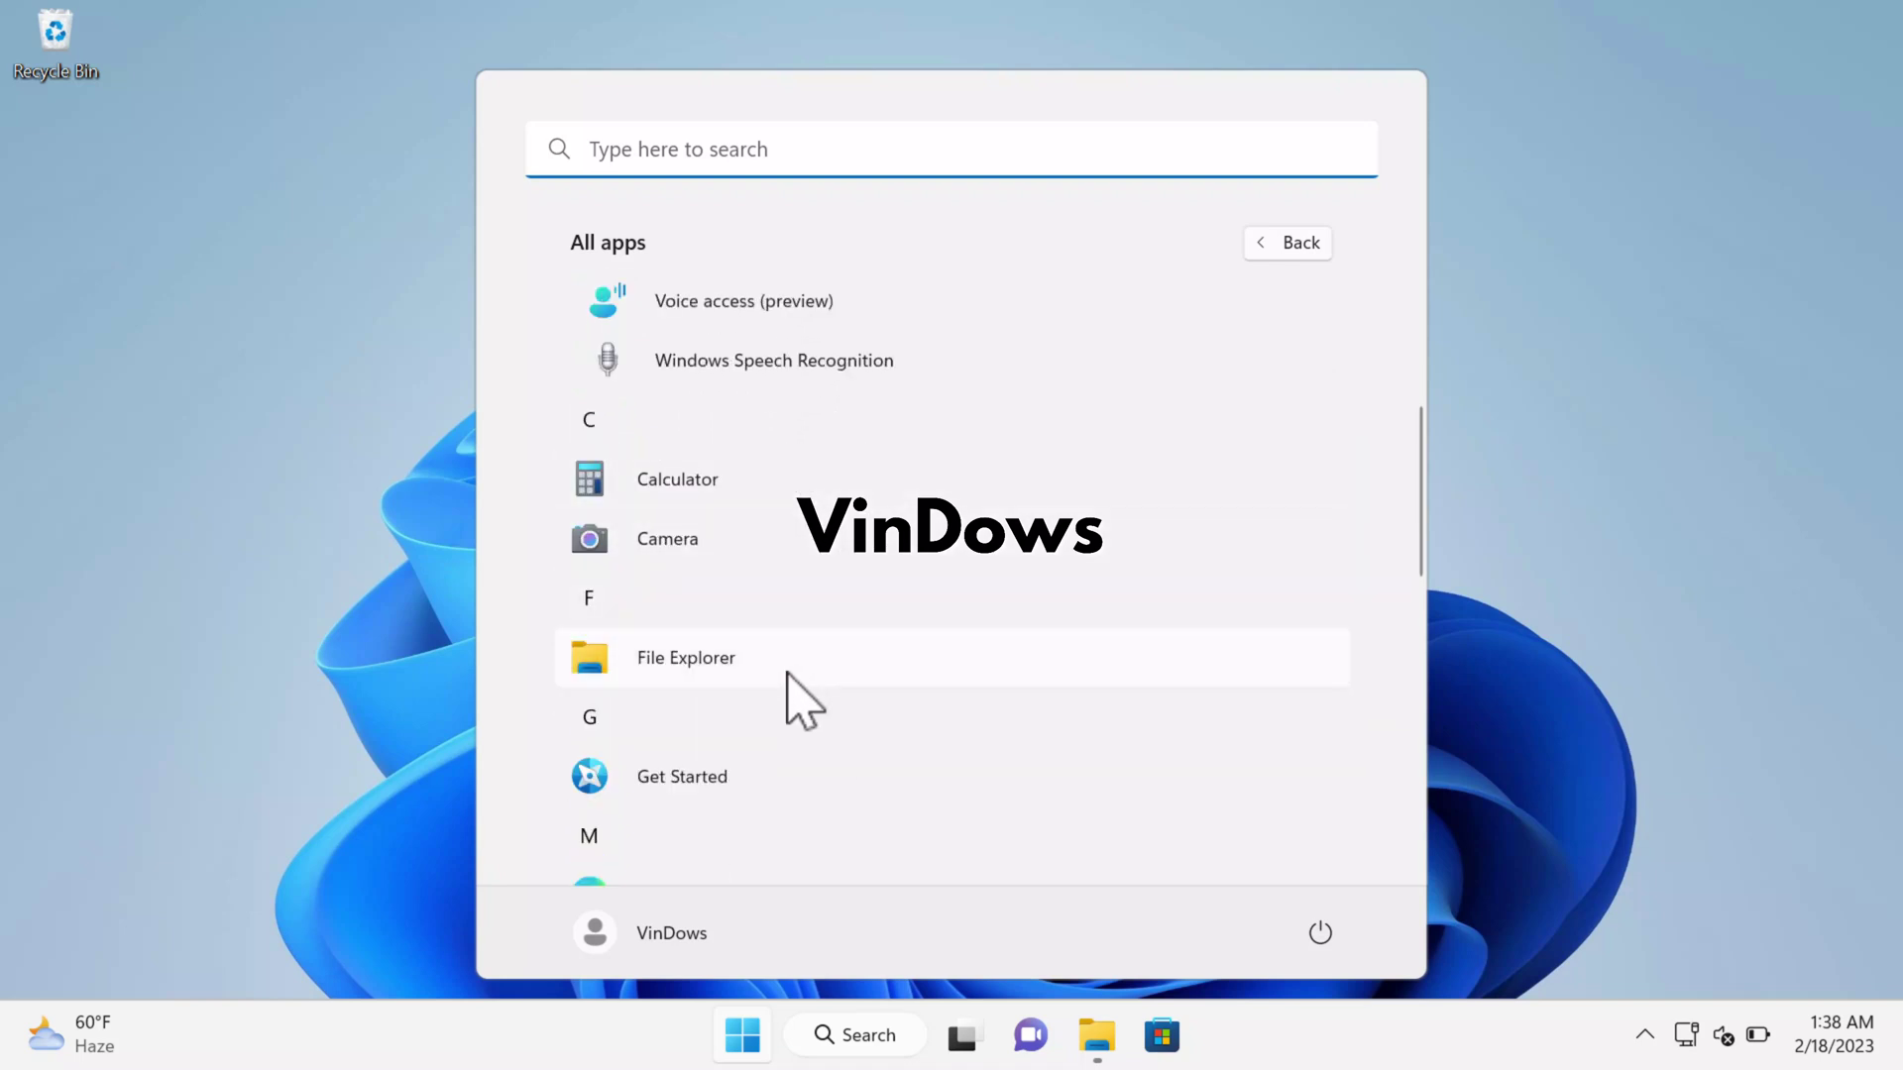
scroll(788, 674, down, 6)
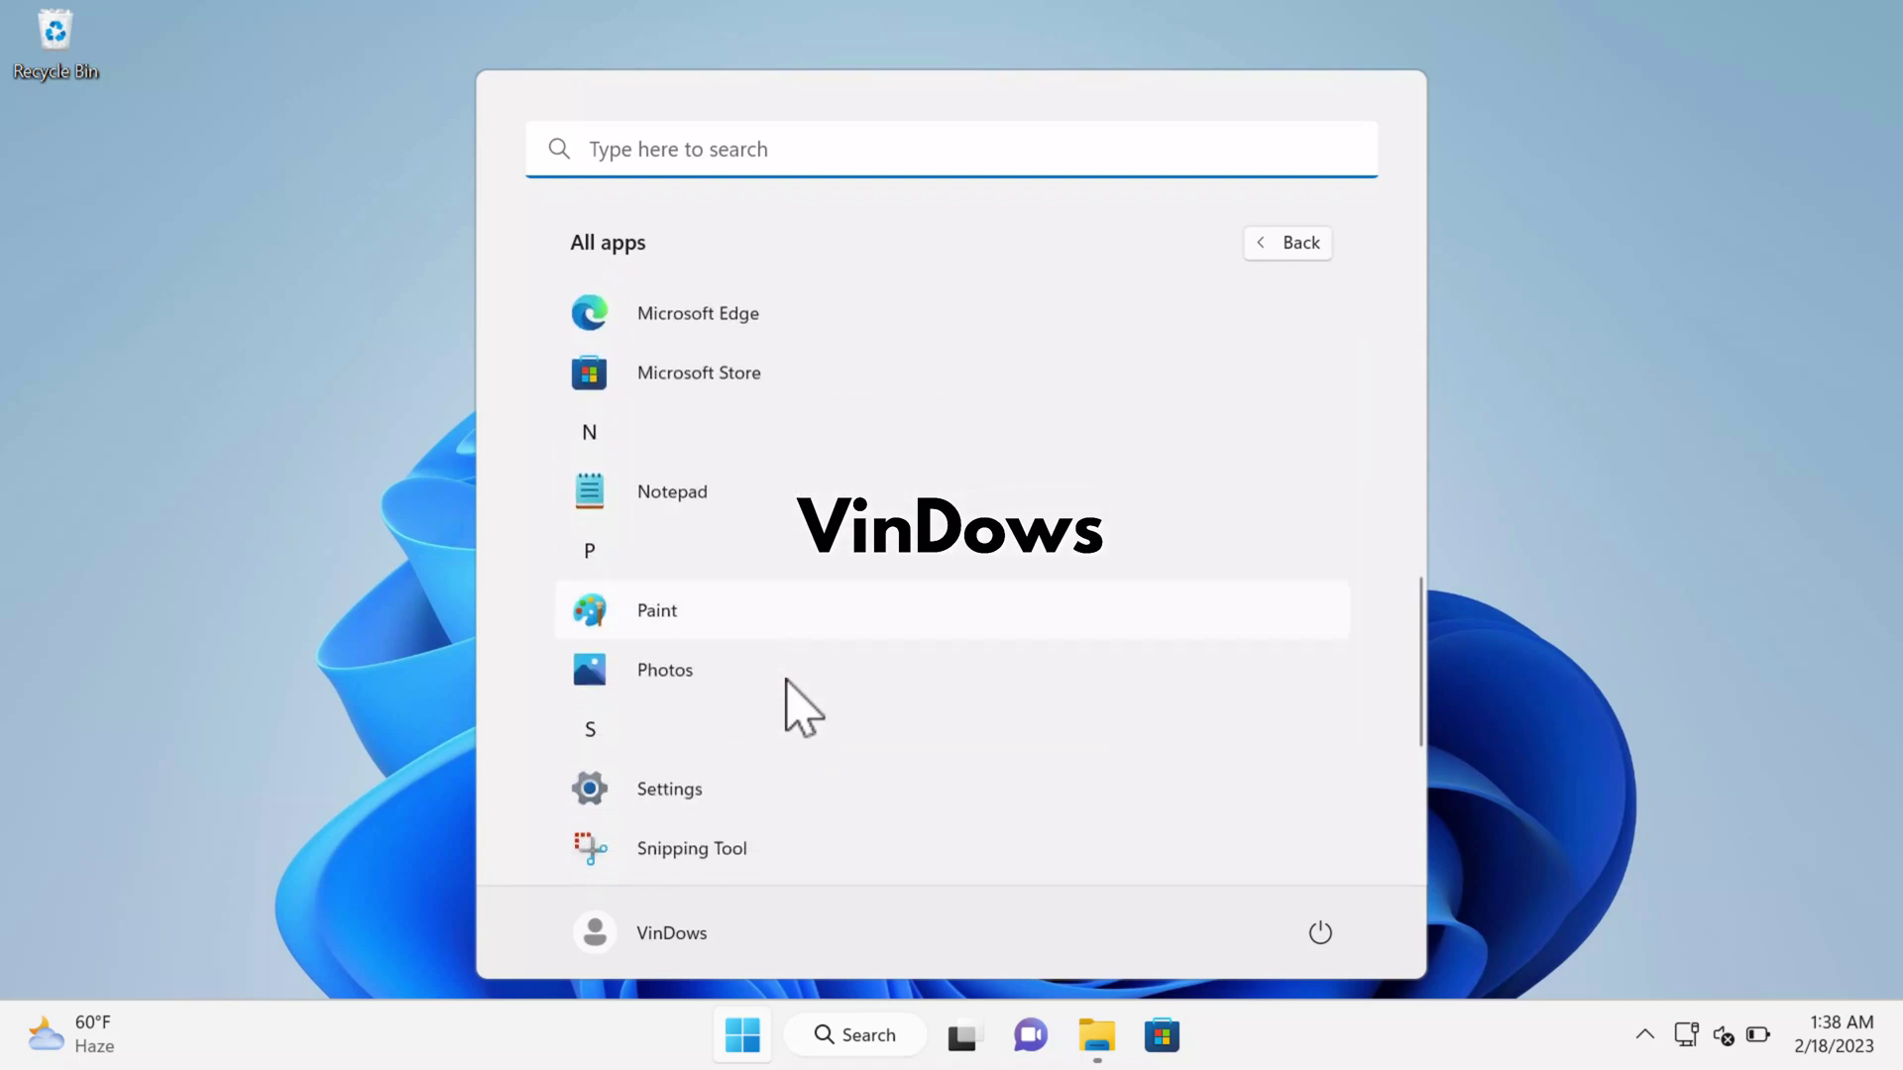
scroll(786, 680, down, 4)
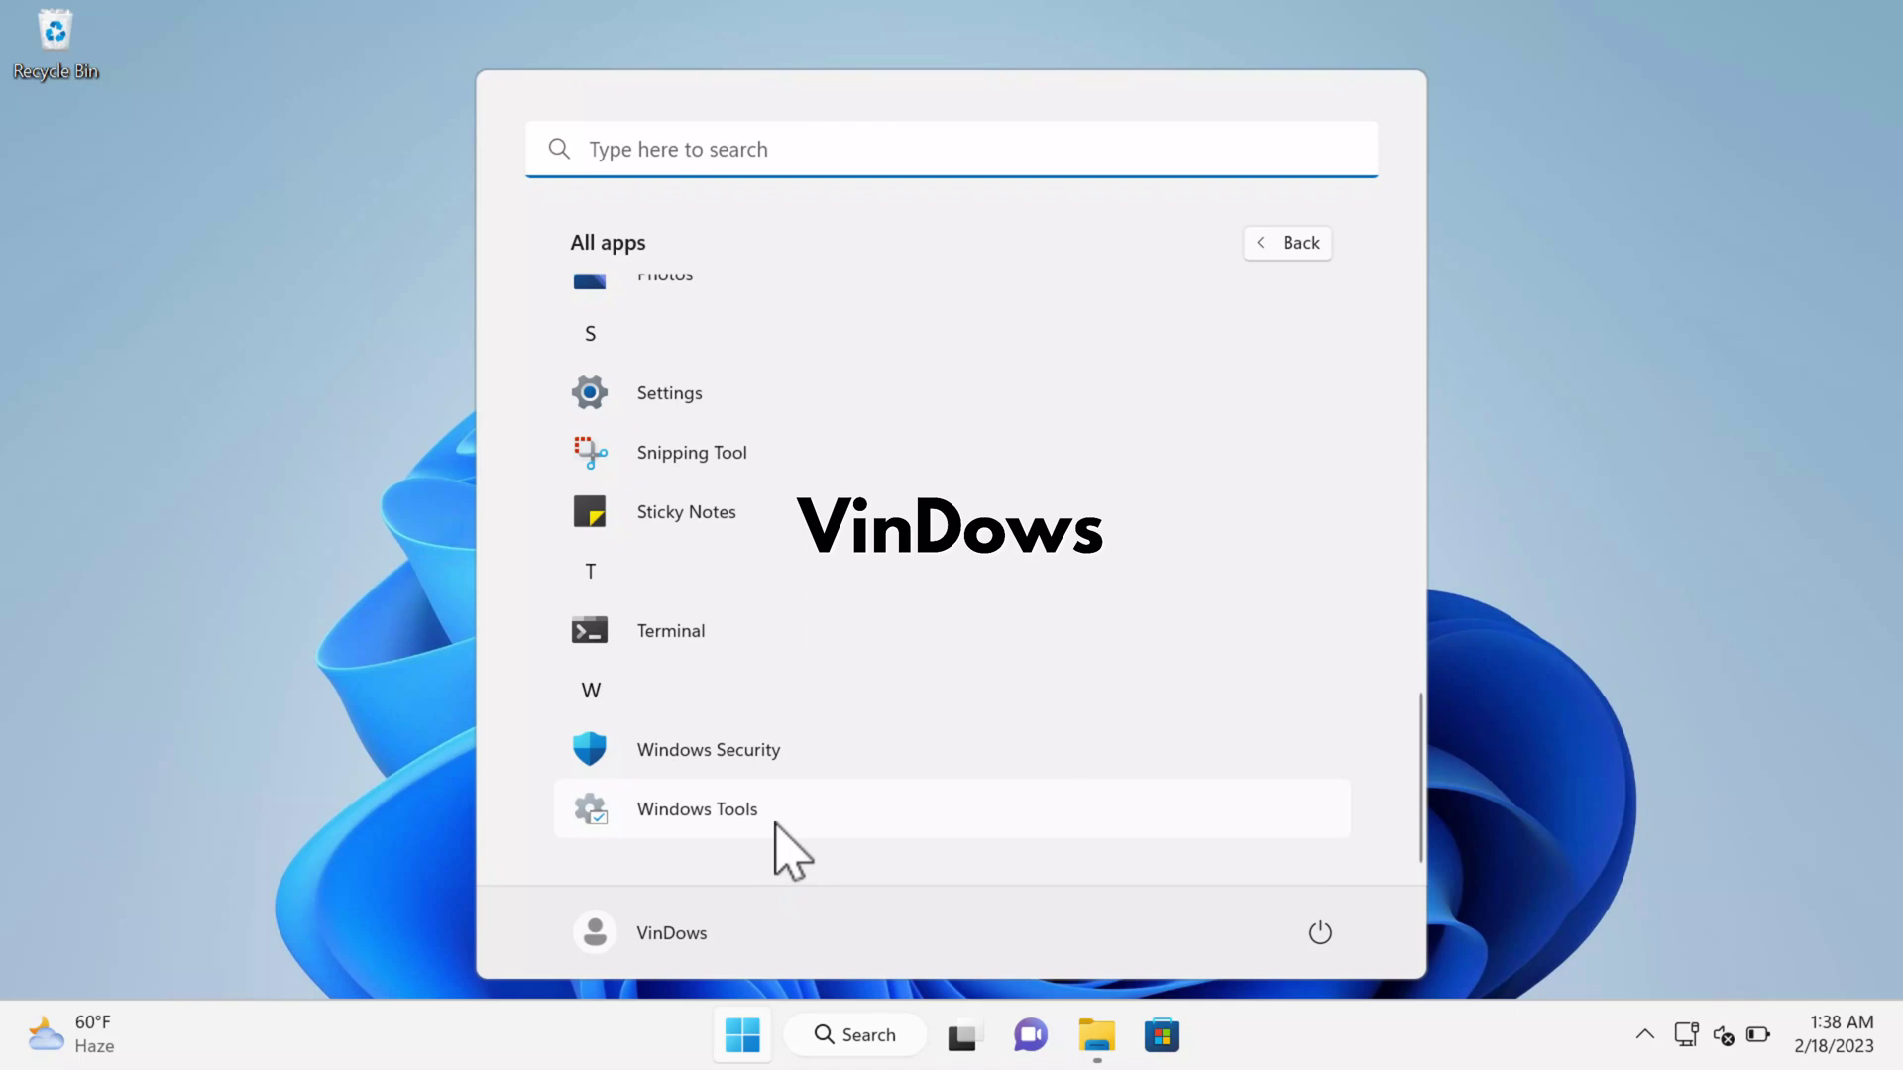
Launch and close Windows Tools, then open Settings from the Start right-click menu.
click(775, 824)
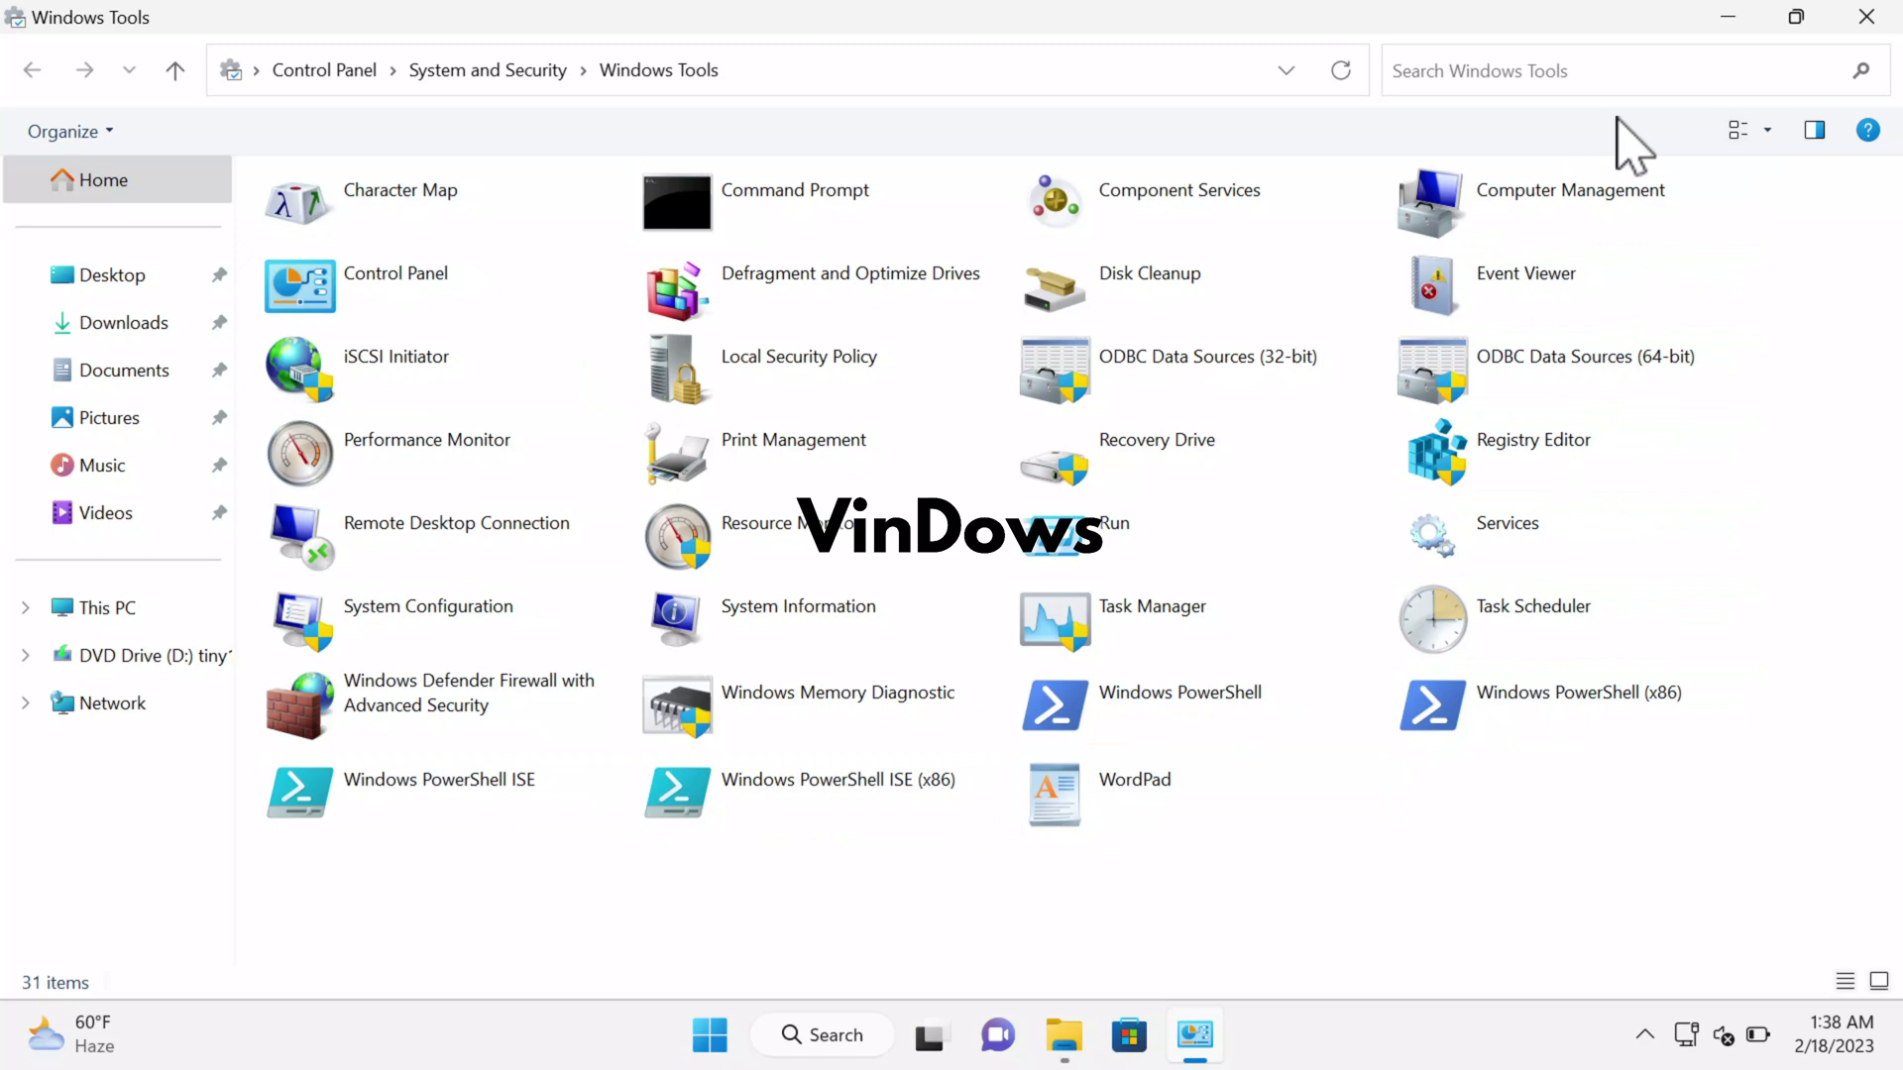
click(1867, 17)
right_click(742, 1034)
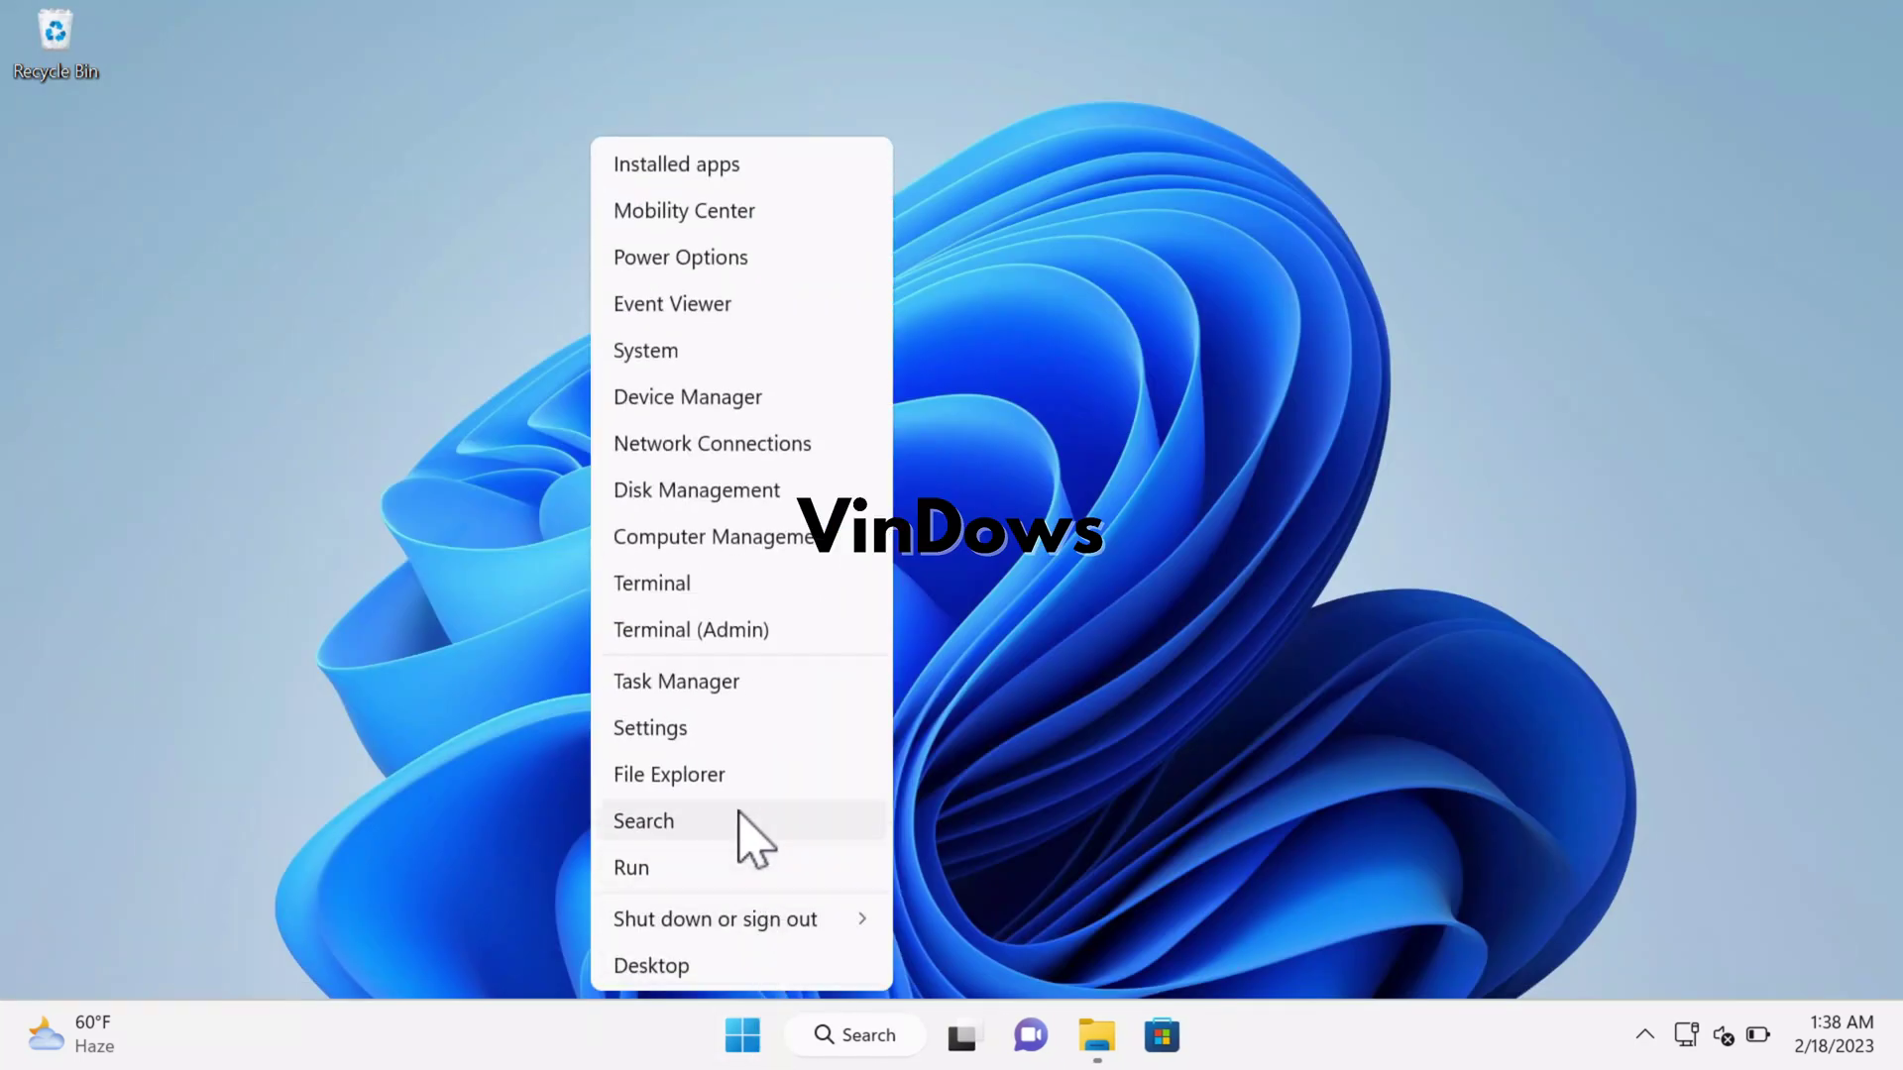
click(684, 727)
View the System About page showing Windows 11 Pro 22H2, build 22621.1265.
scroll(723, 888, down, 8)
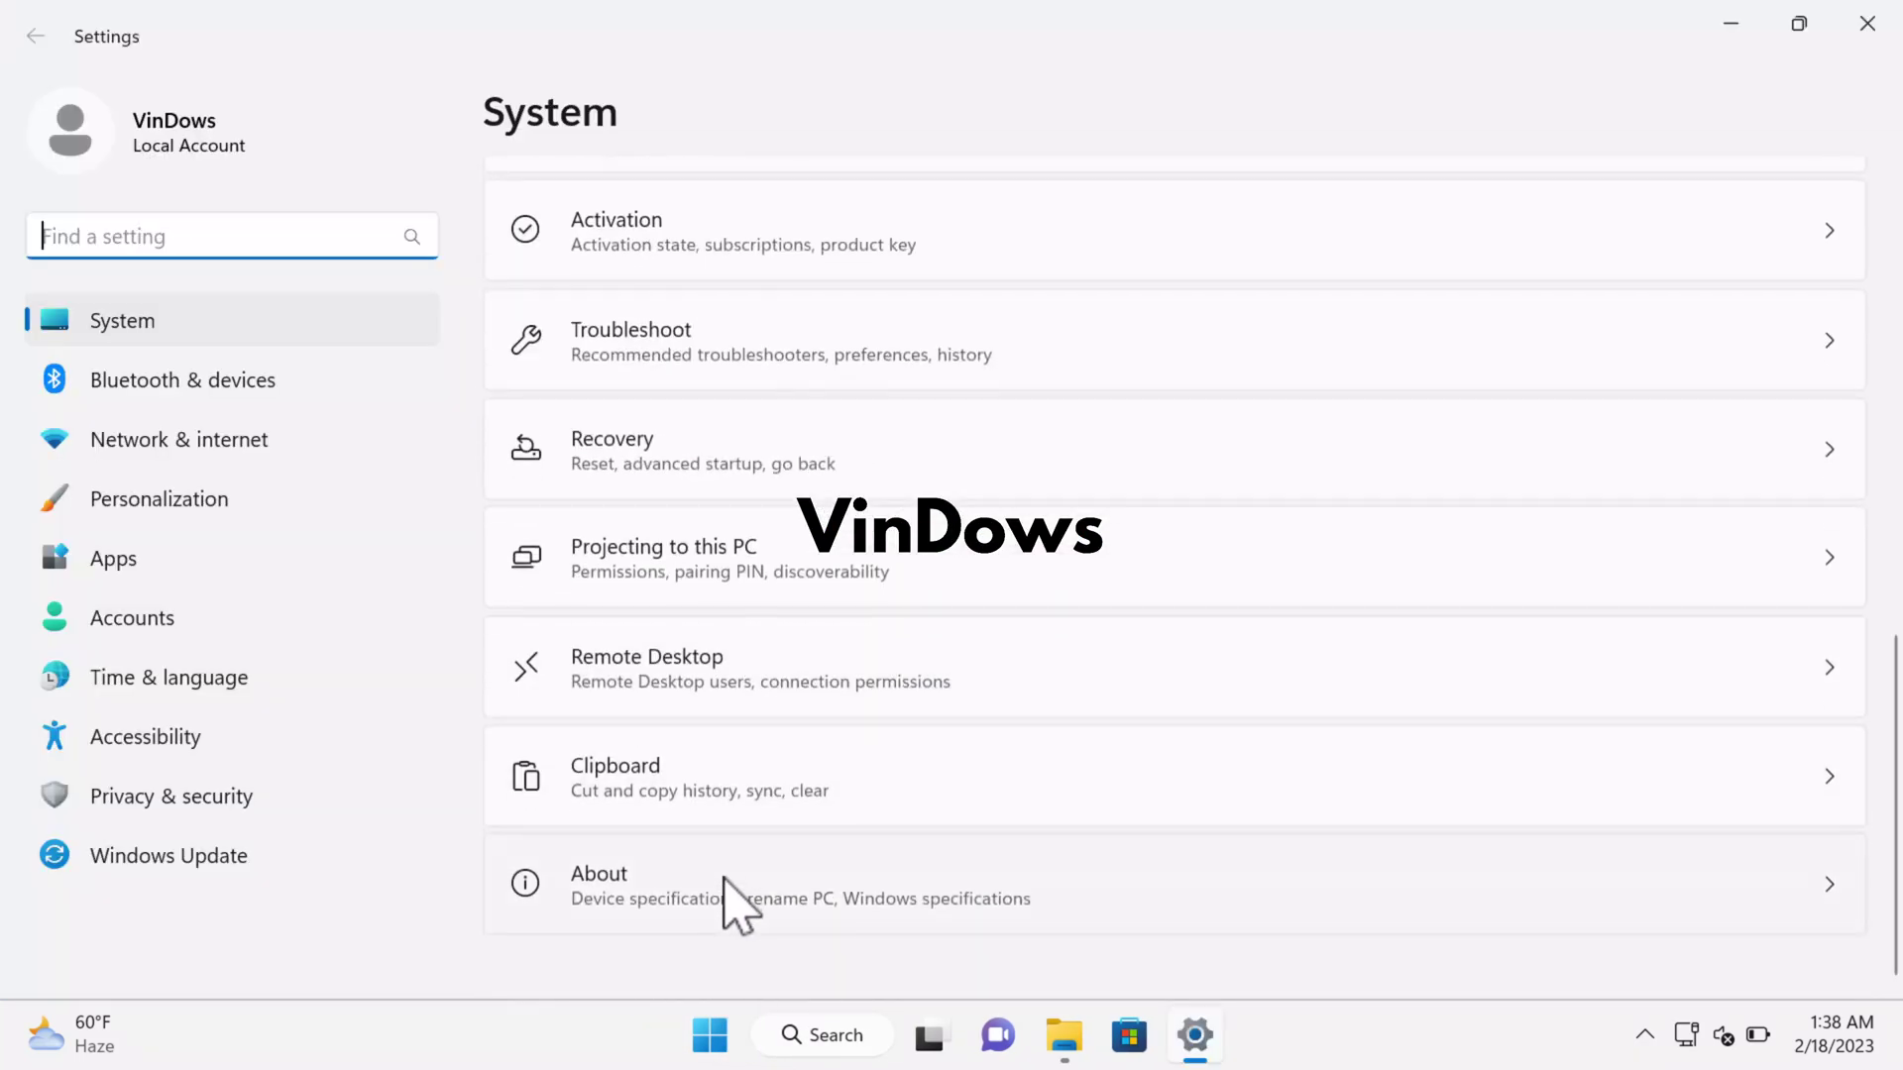
click(725, 880)
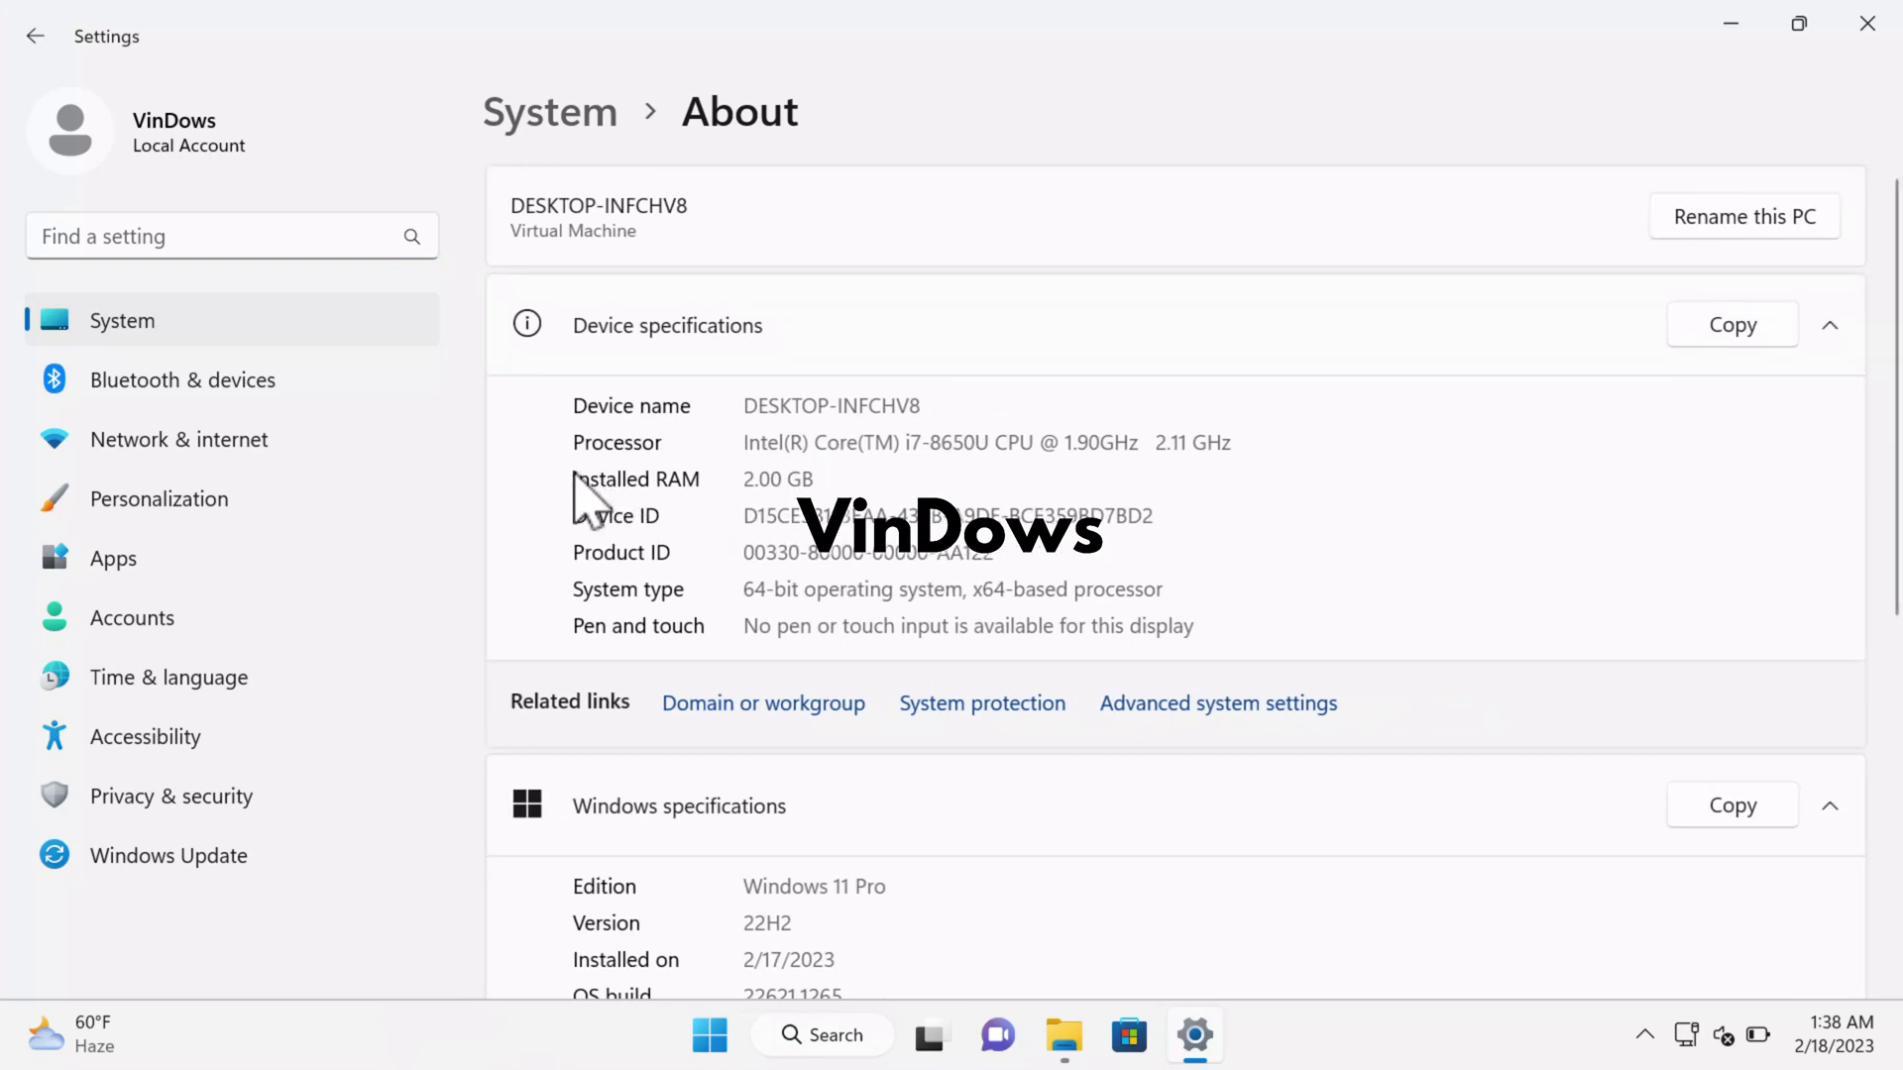
scroll(852, 565, down, 3)
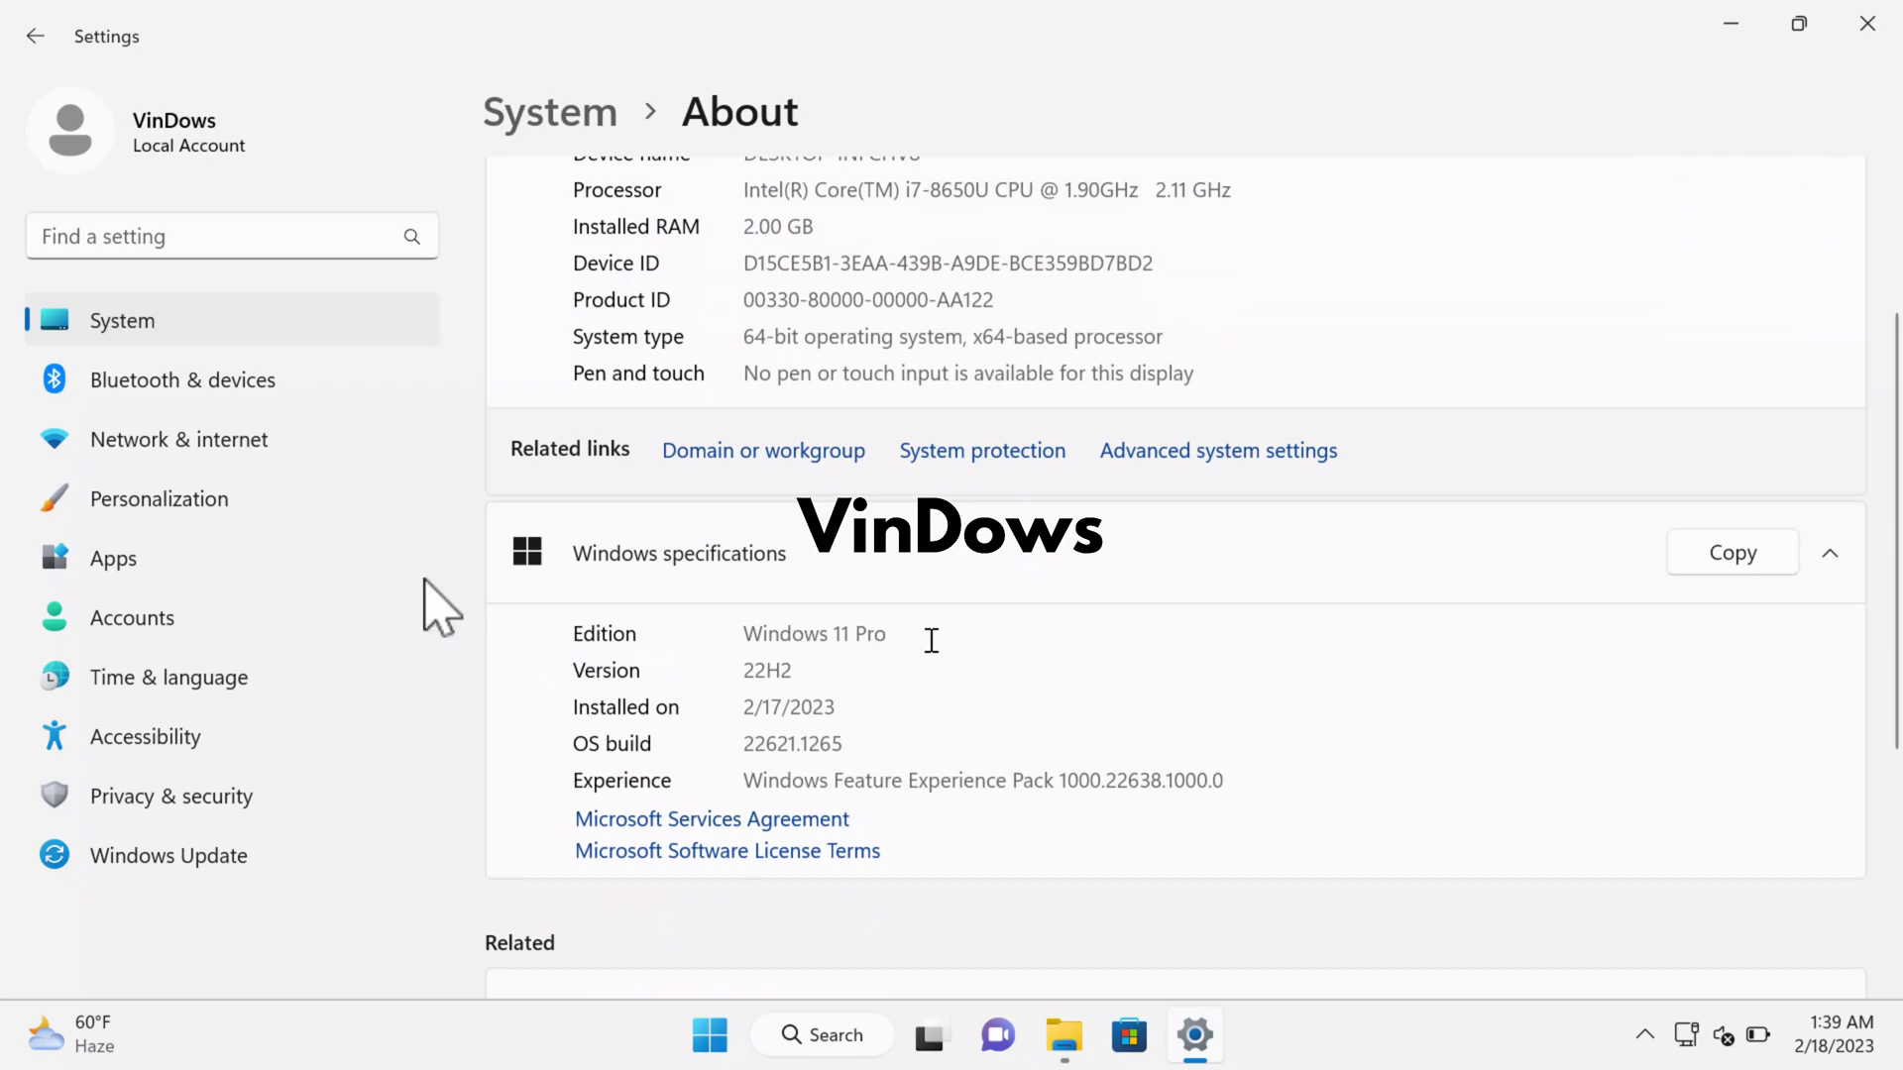
scroll(424, 606, up, 3)
Browse the 14 installed apps, then start Microsoft account sign-in on the Accounts page.
click(310, 561)
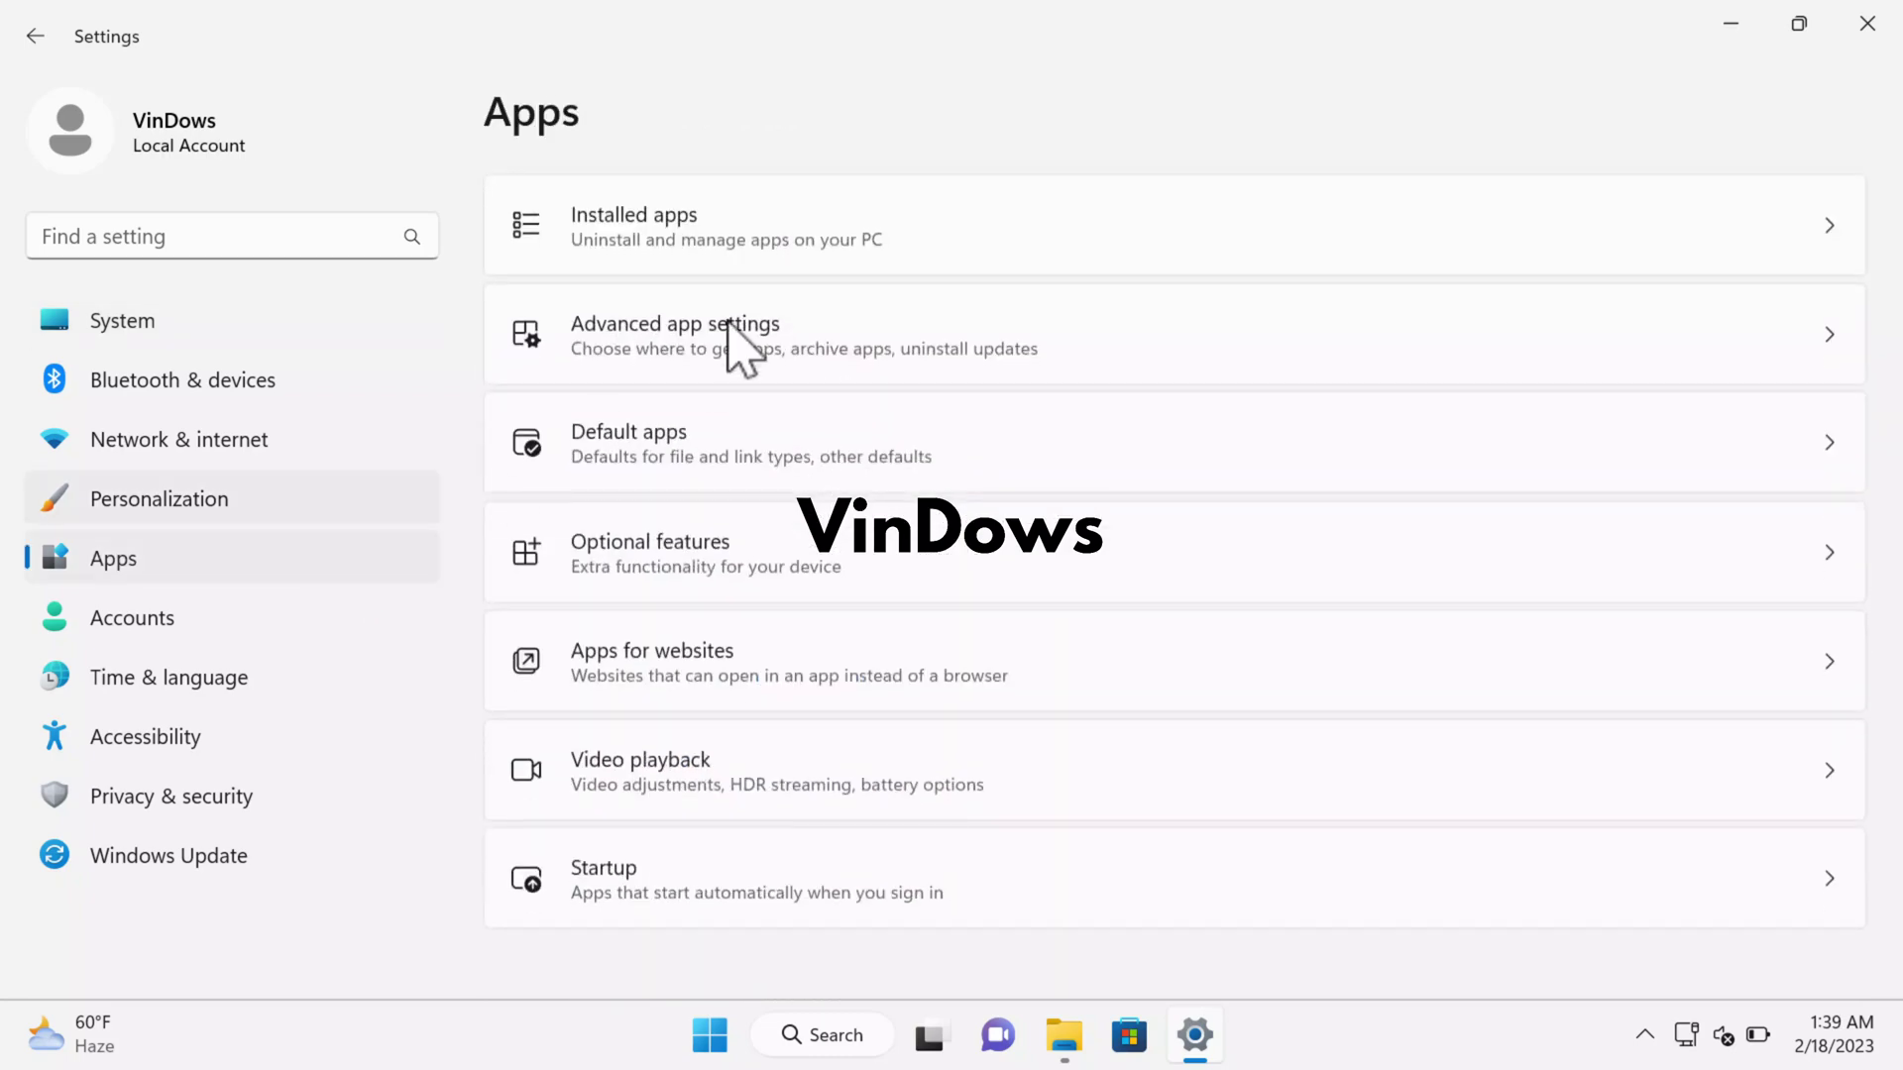
click(775, 260)
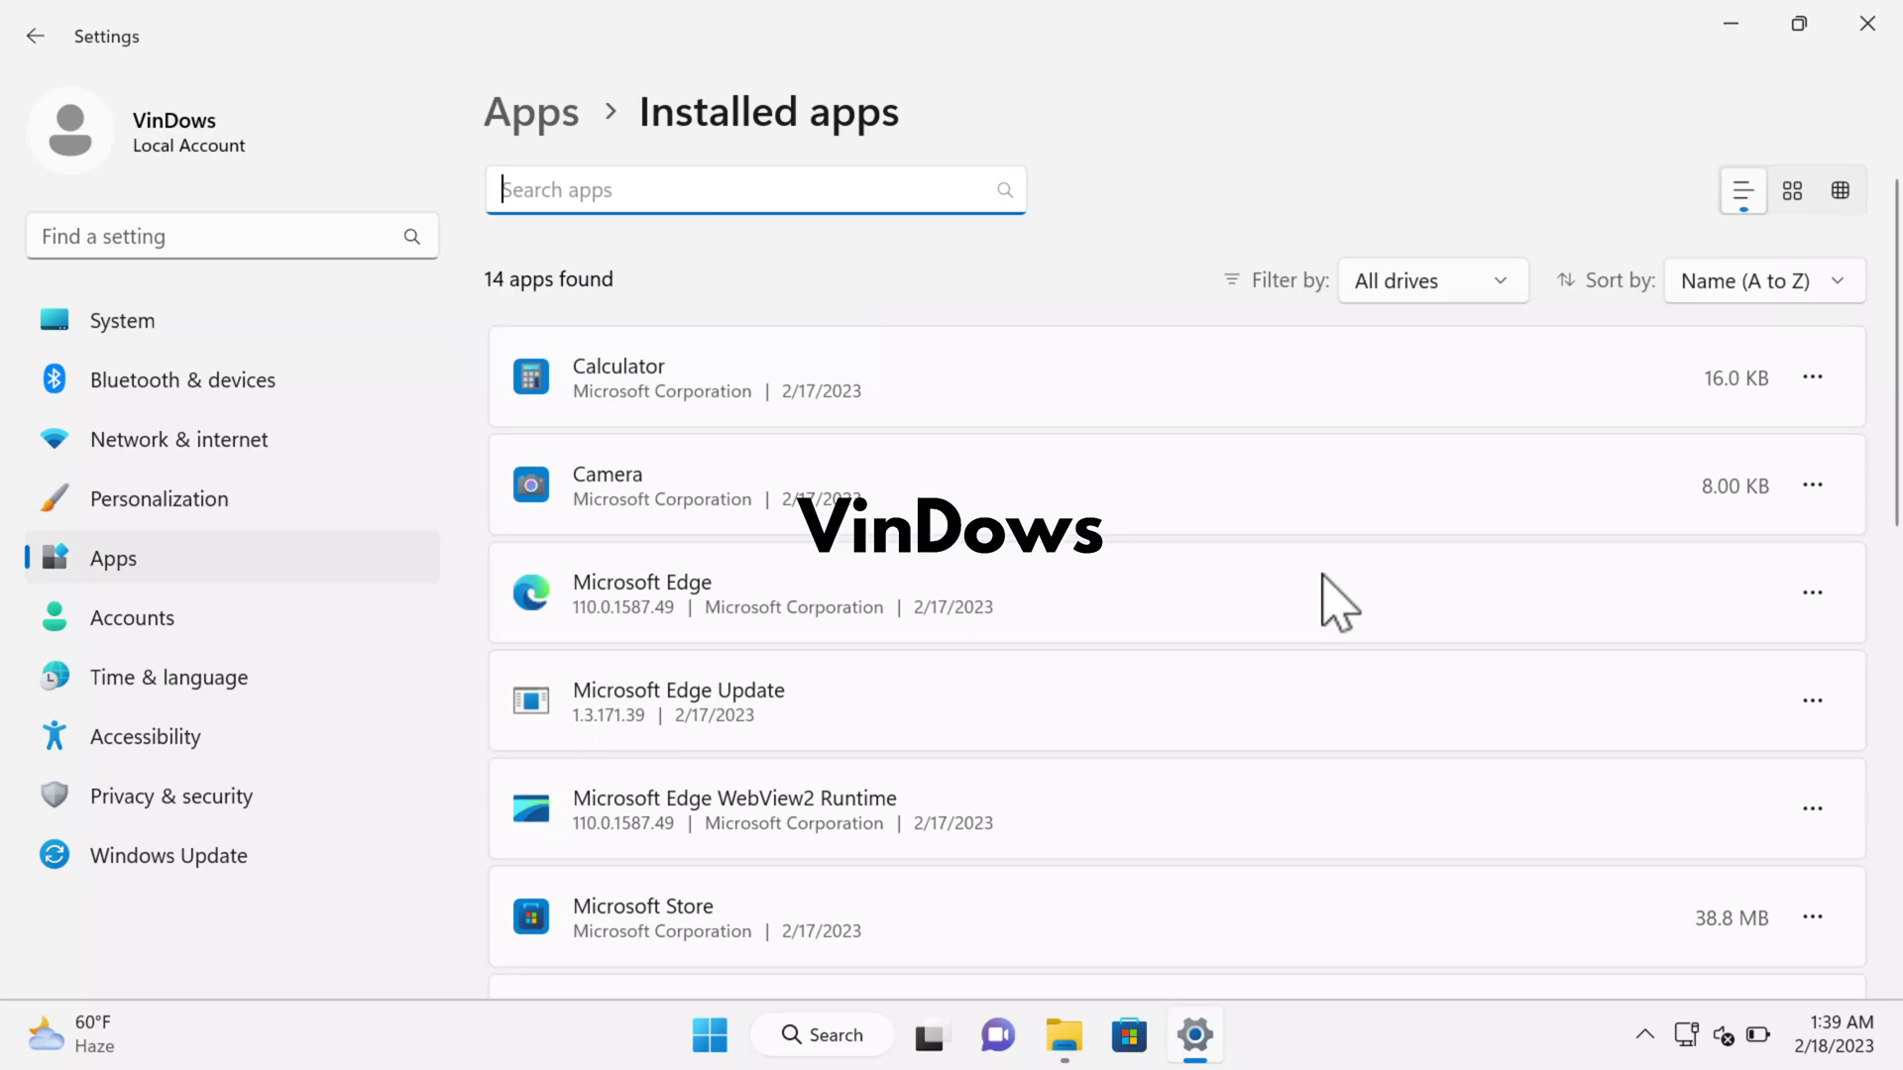
scroll(1328, 595, down, 8)
scroll(1323, 639, up, 8)
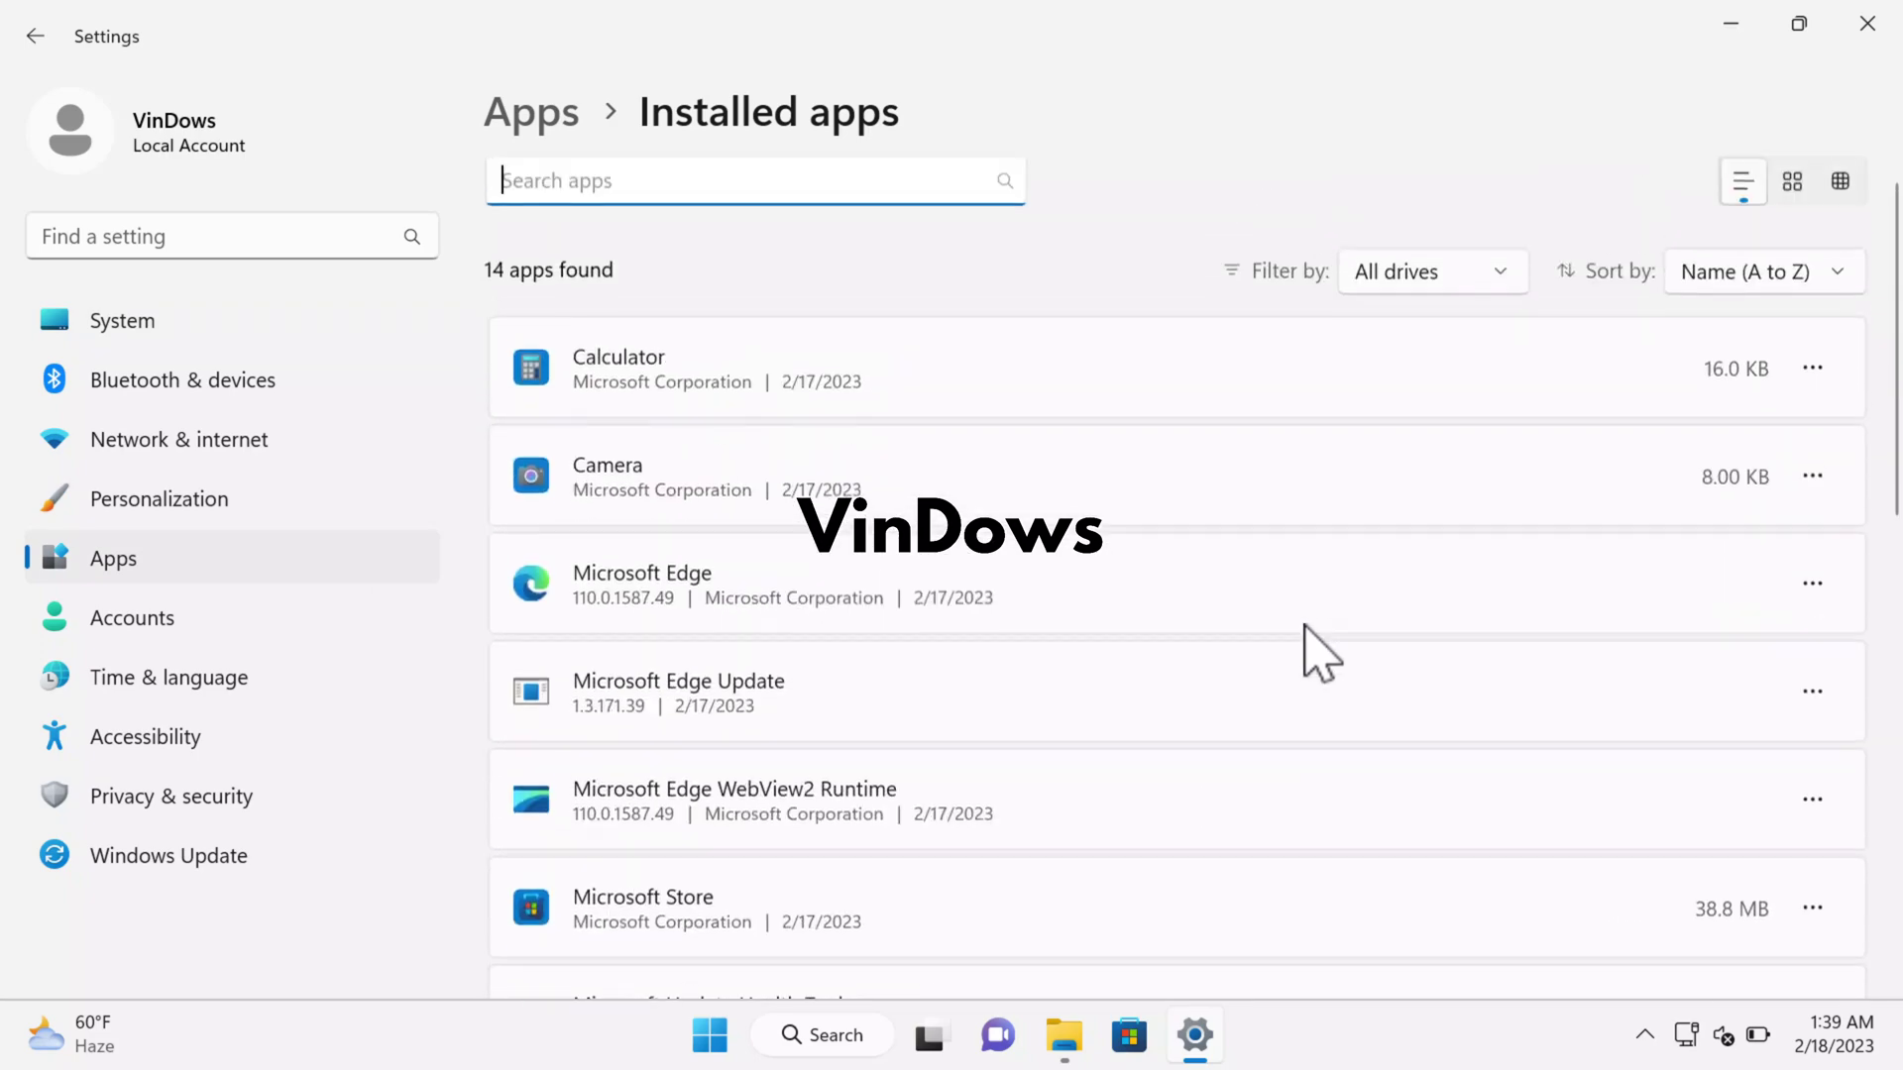
scroll(1107, 684, down, 1)
scroll(1107, 683, down, 8)
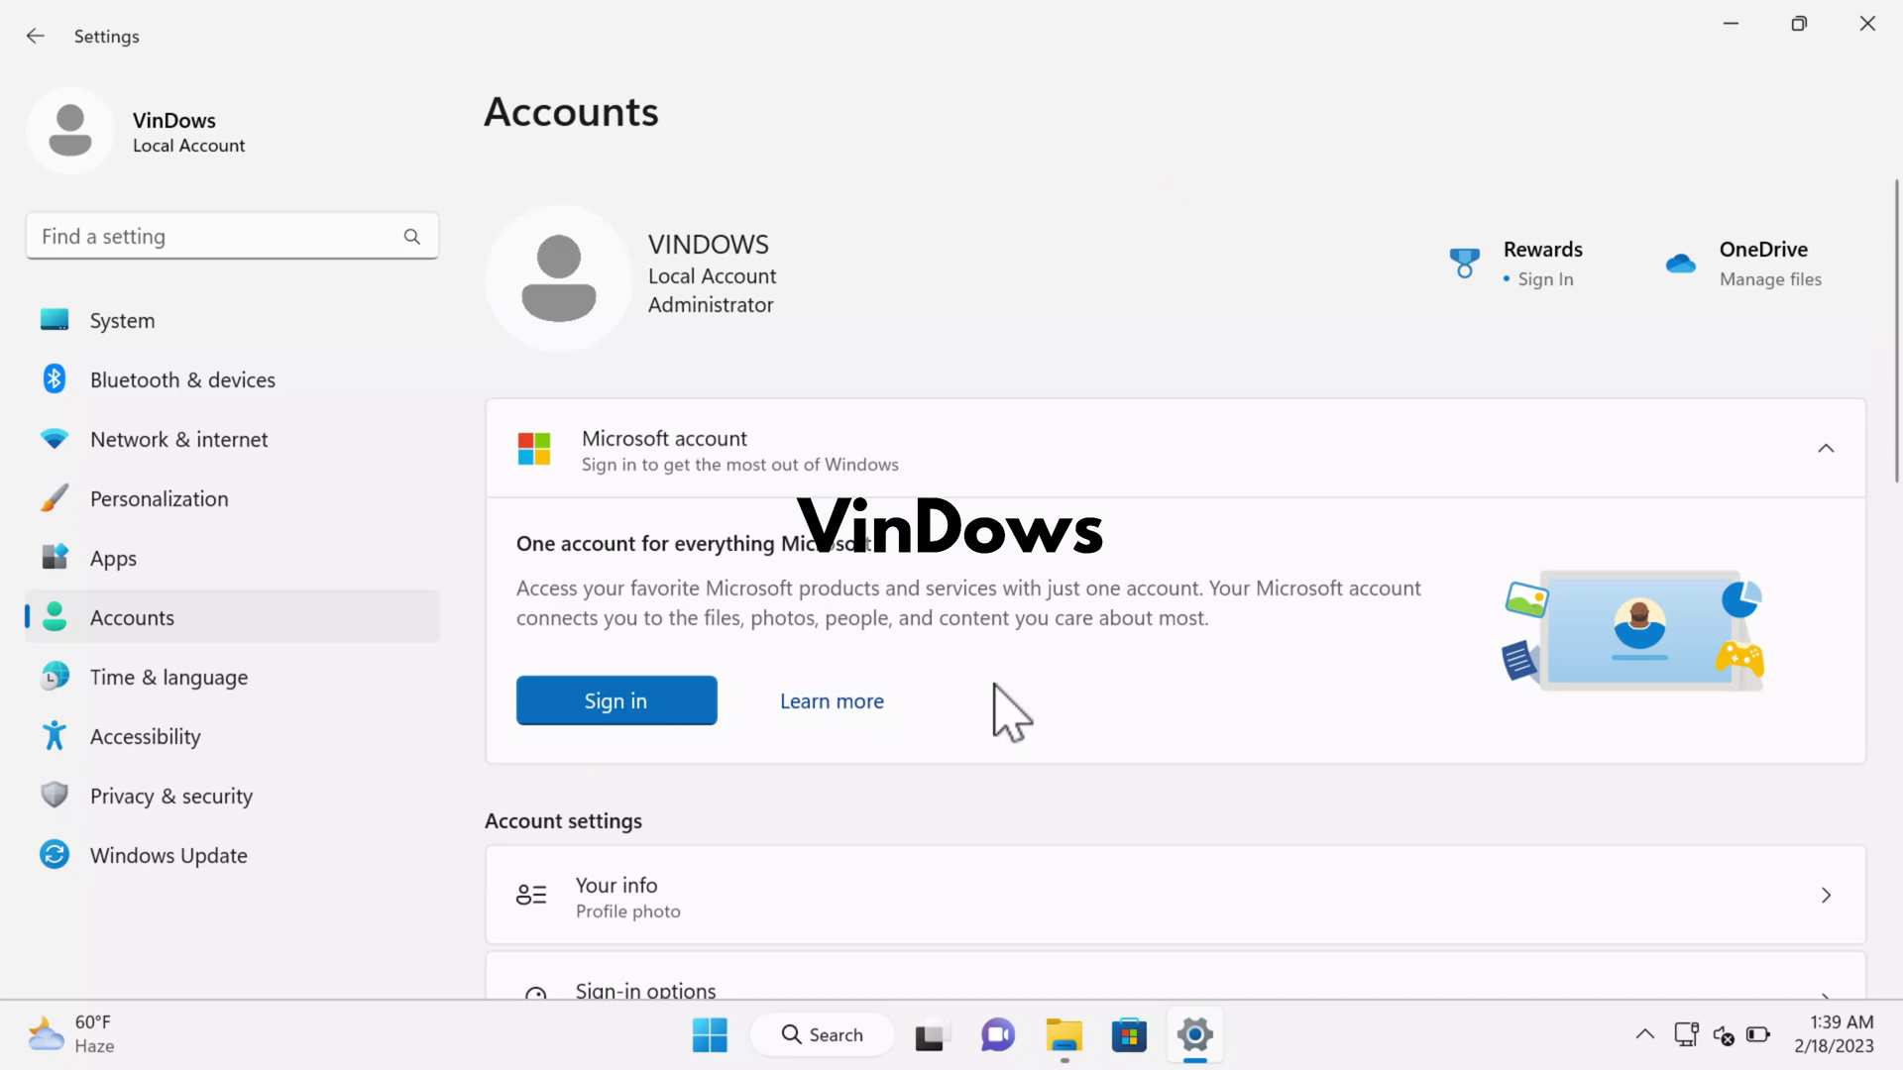
scroll(1034, 699, down, 5)
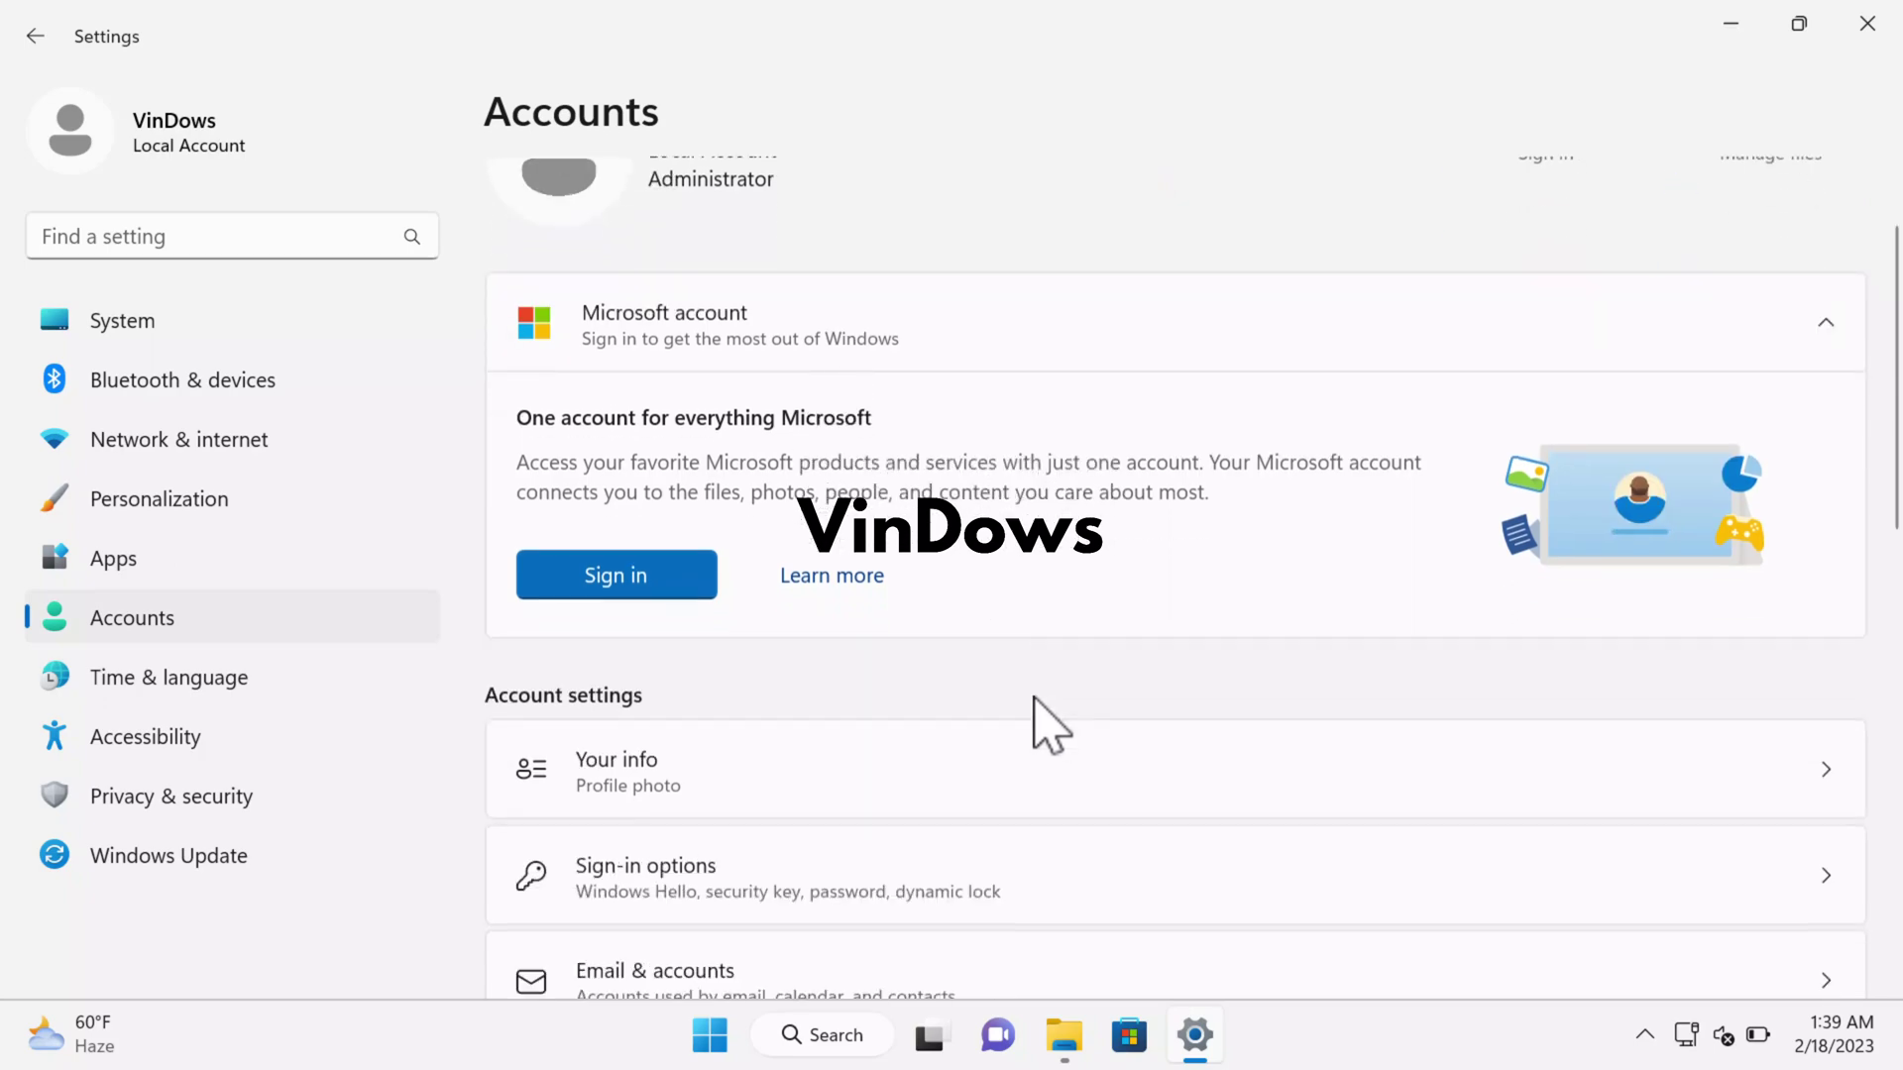
scroll(1026, 768, up, 3)
scroll(1031, 734, up, 3)
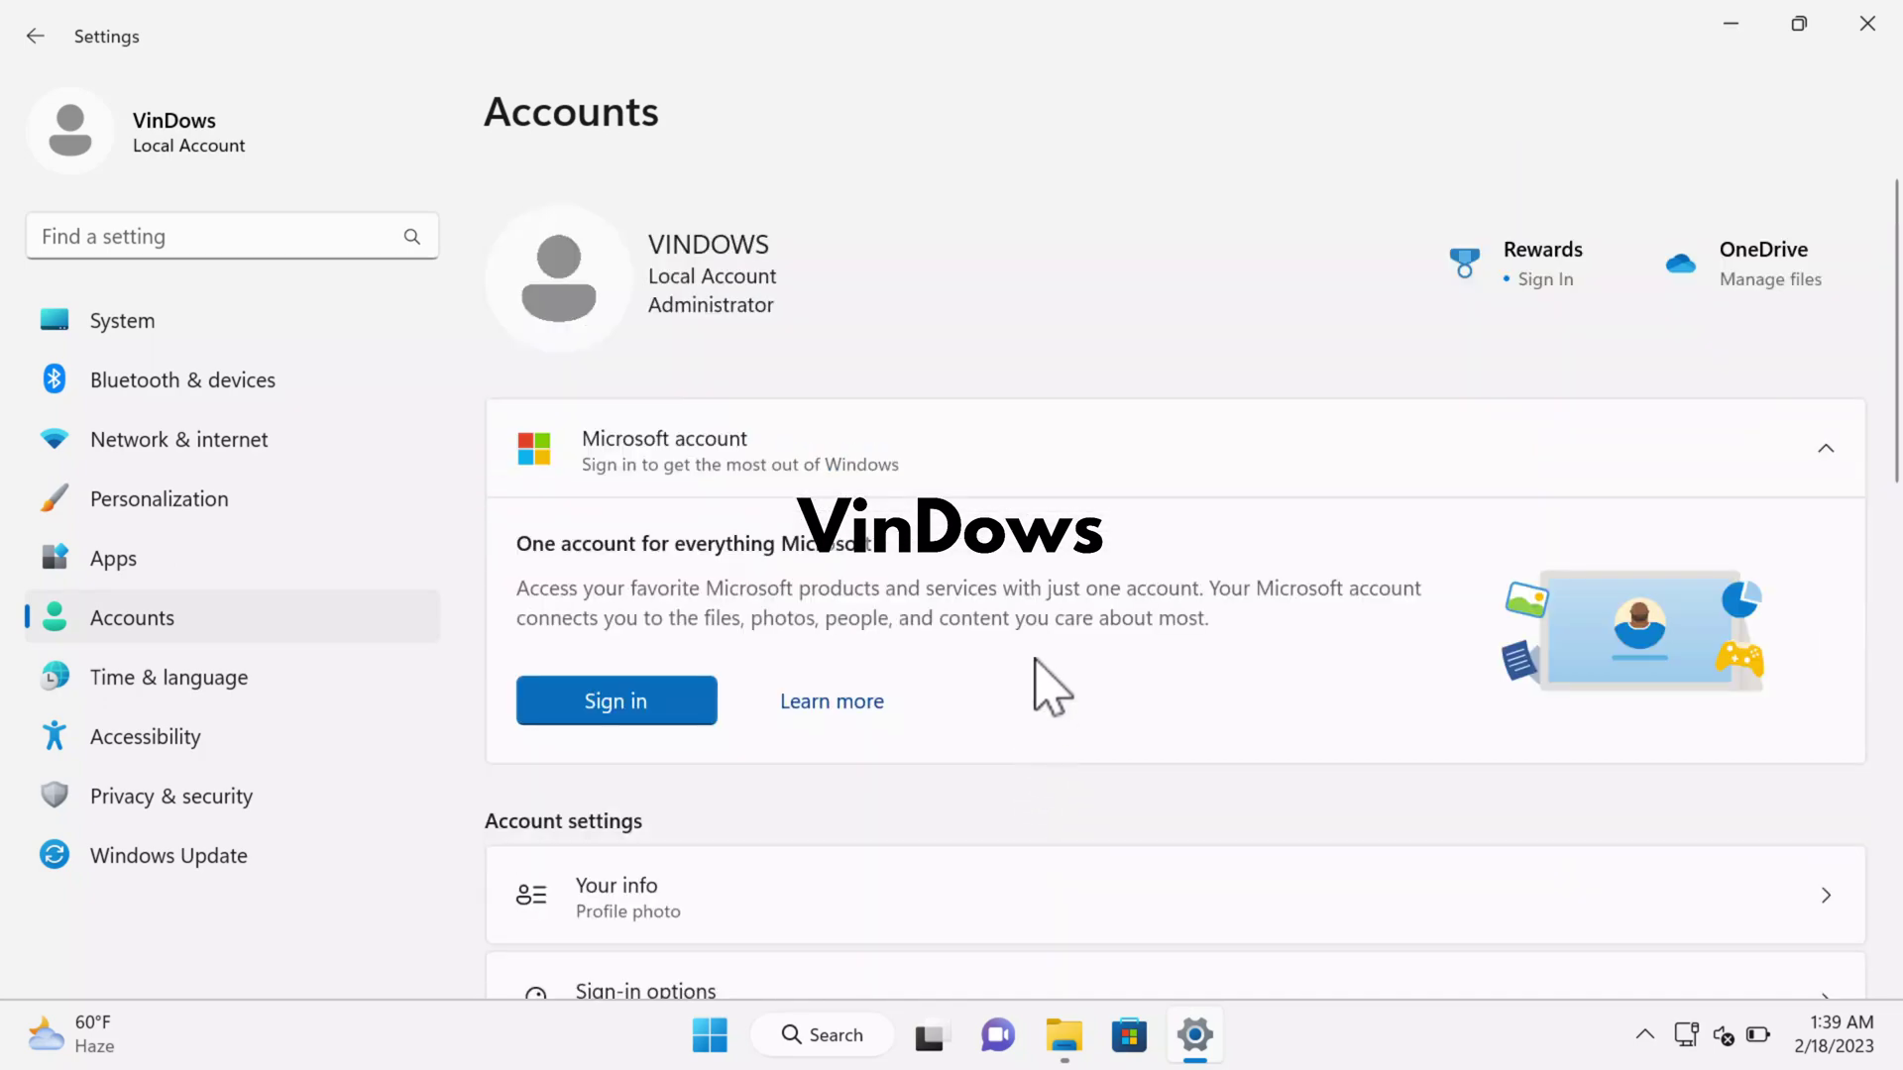
click(663, 702)
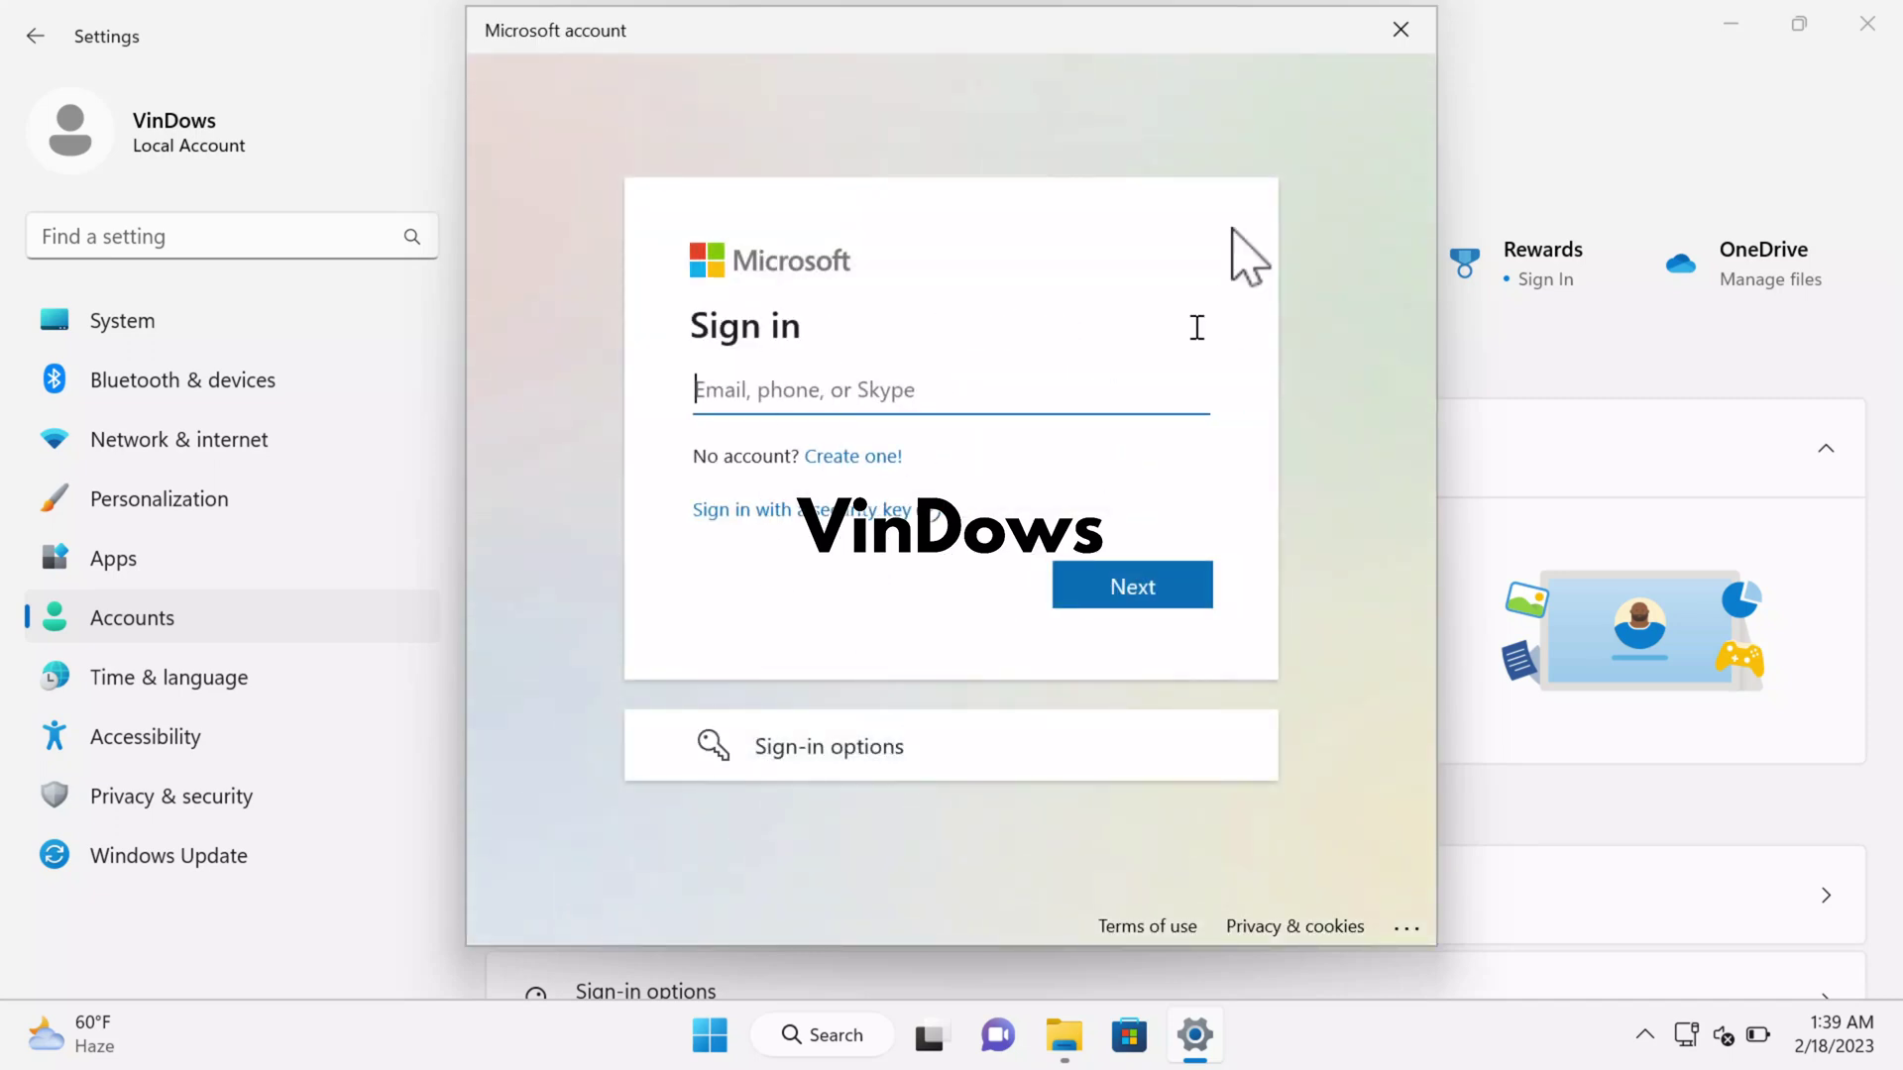
Close the Microsoft sign-in dialog, check for Windows updates, and go to Personalization.
click(1425, 35)
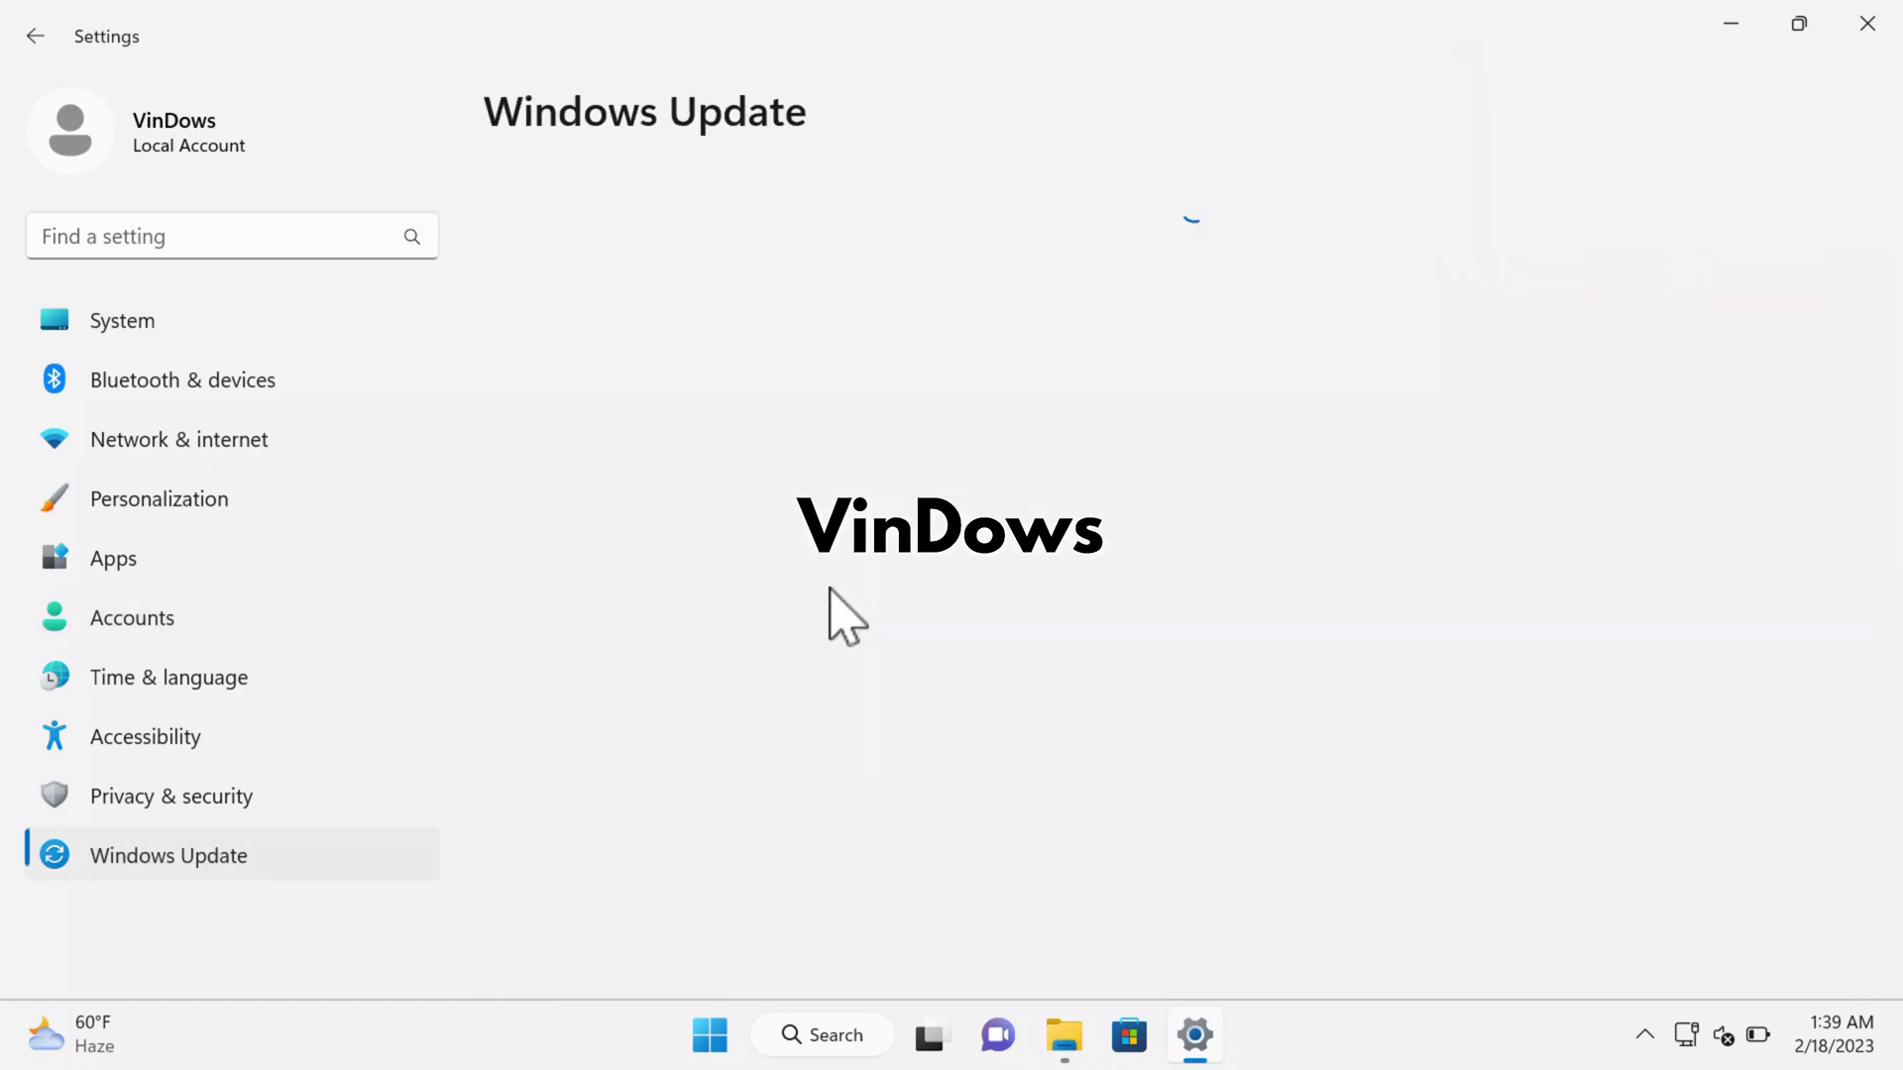
click(1770, 260)
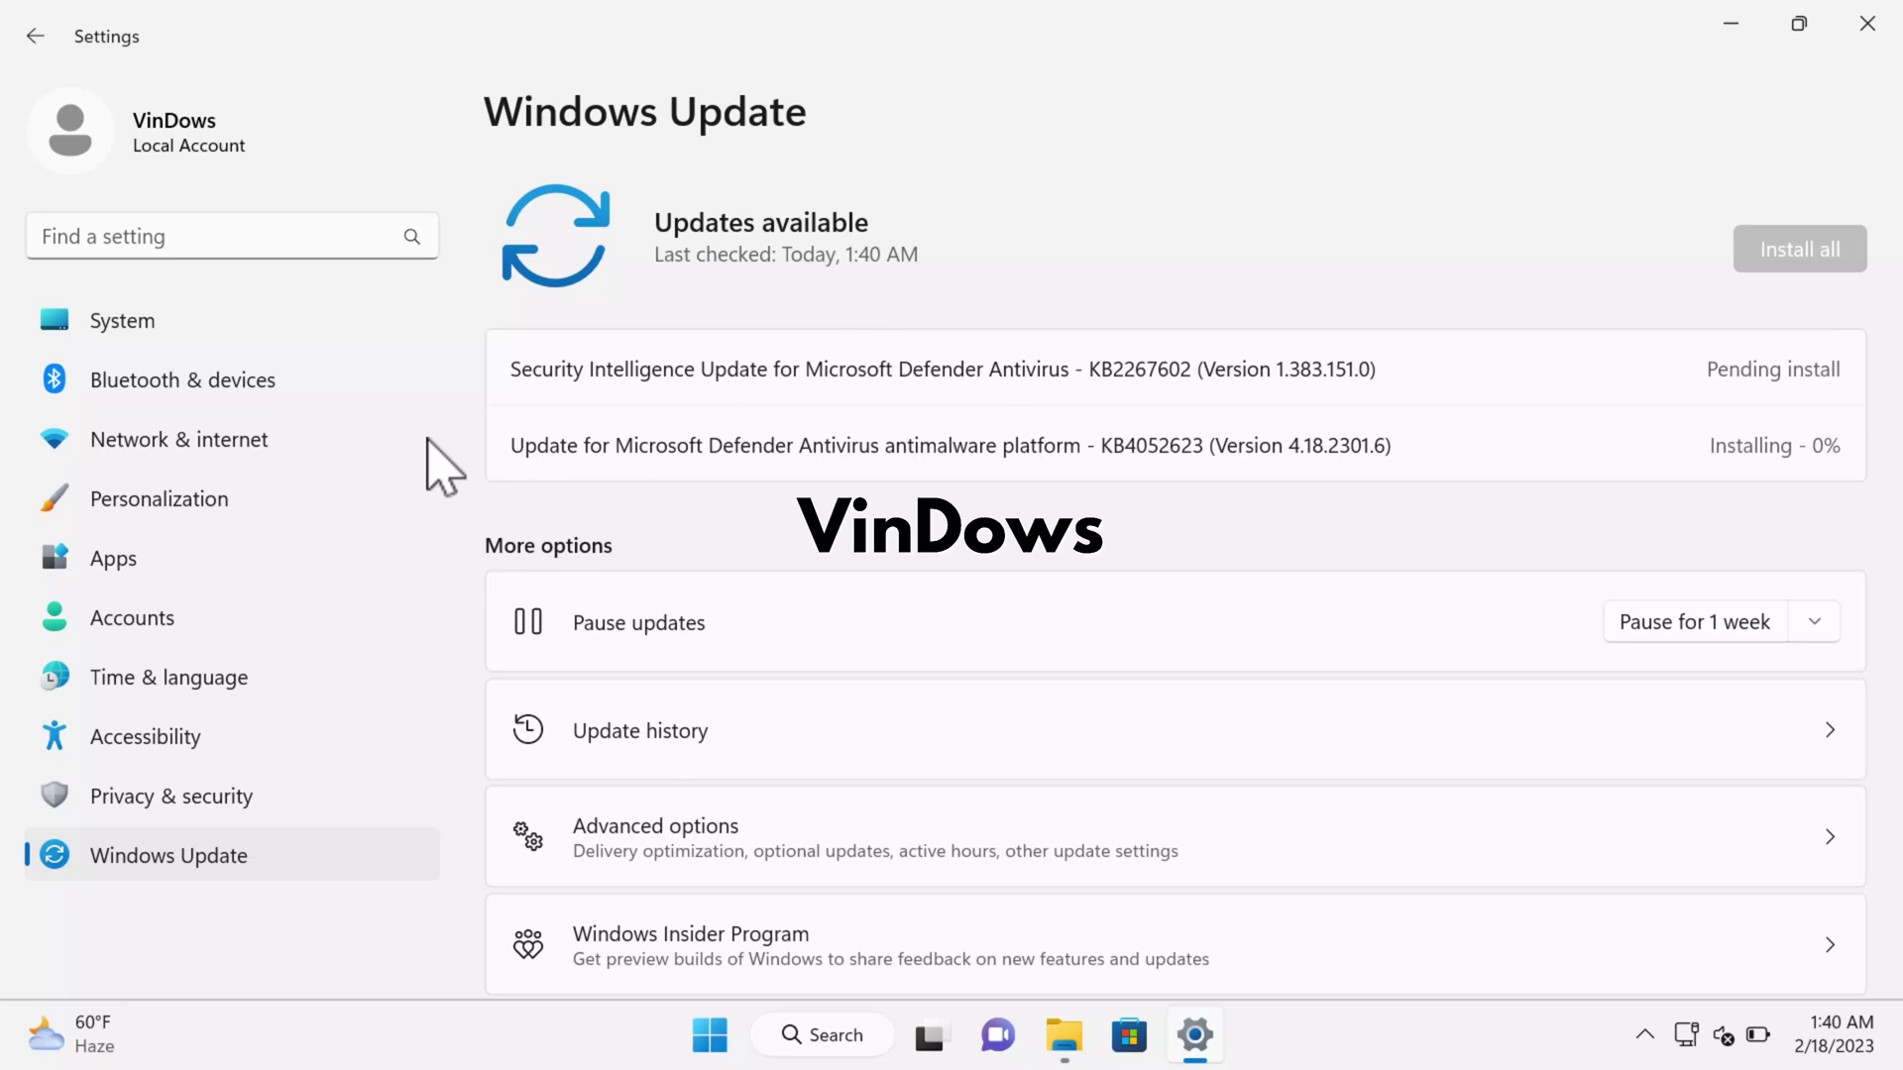
click(302, 501)
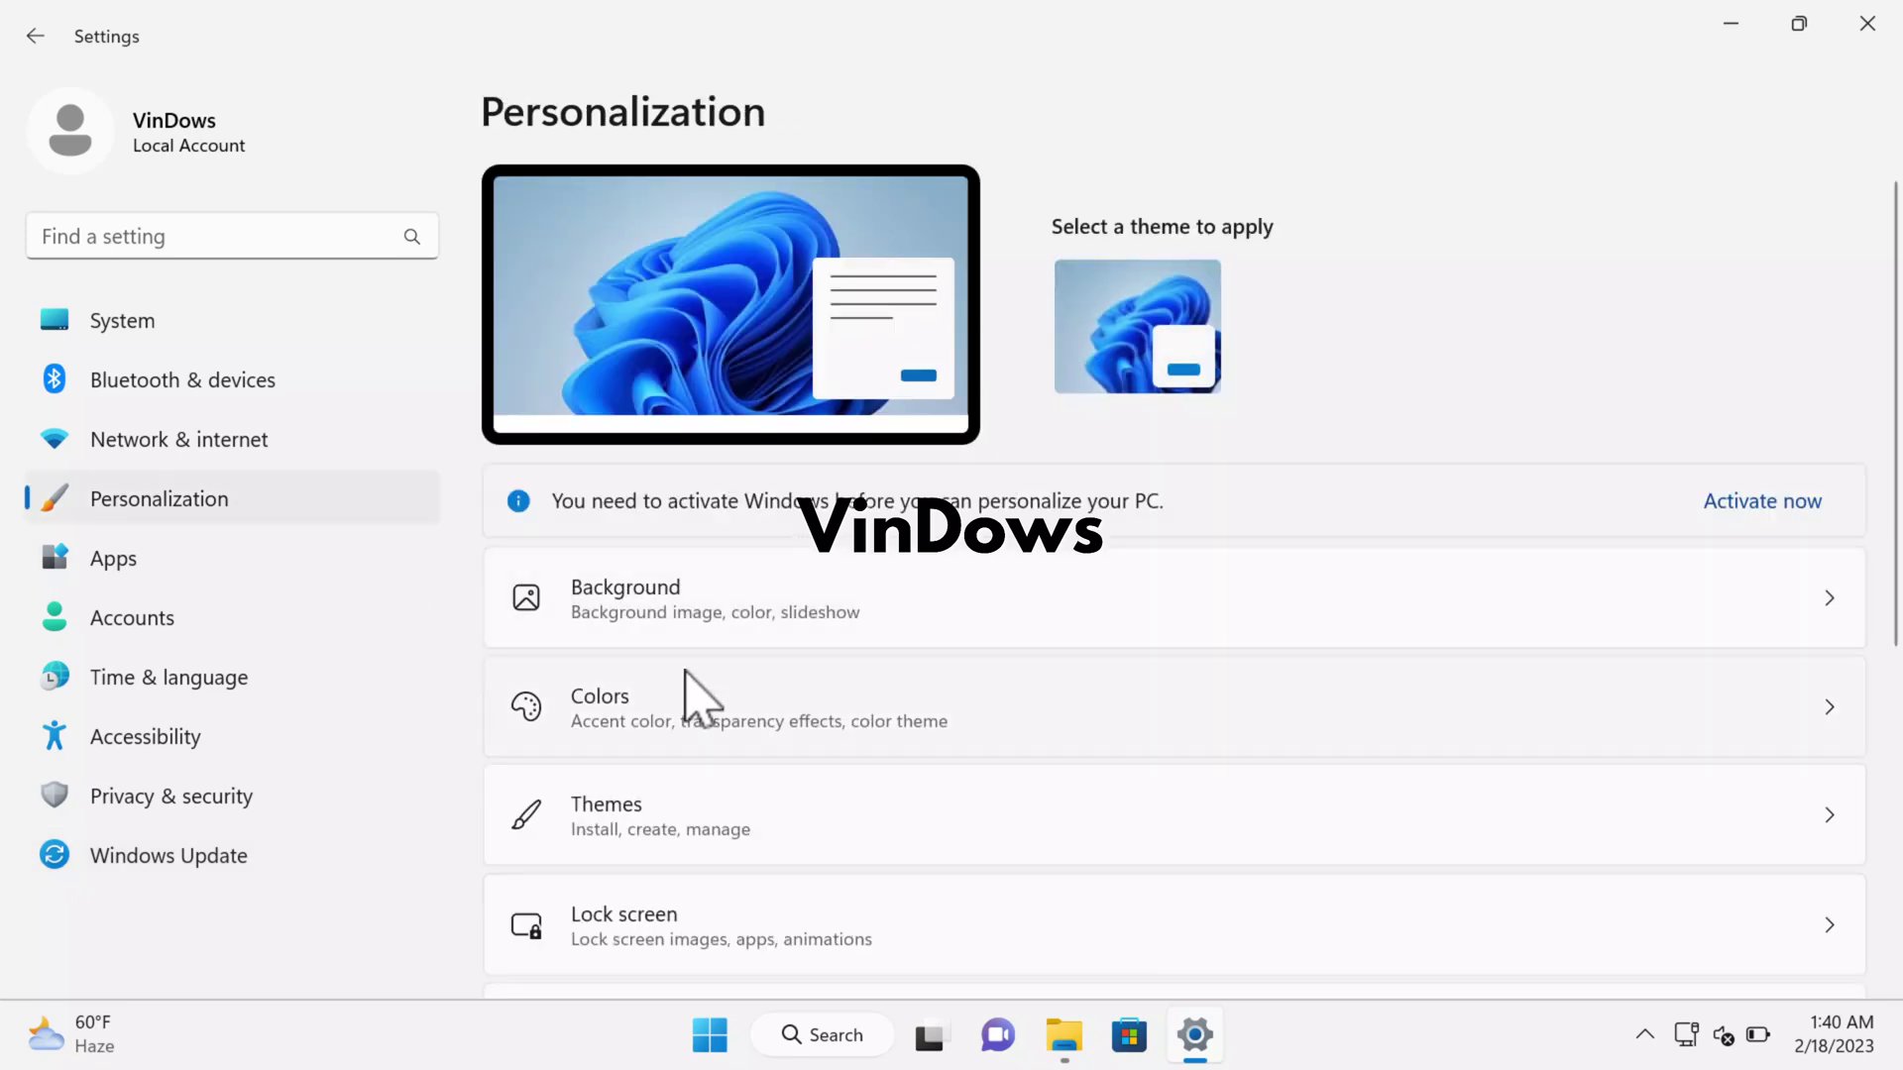
View the locked Background settings and return to the Personalization page.
scroll(694, 684, down, 1)
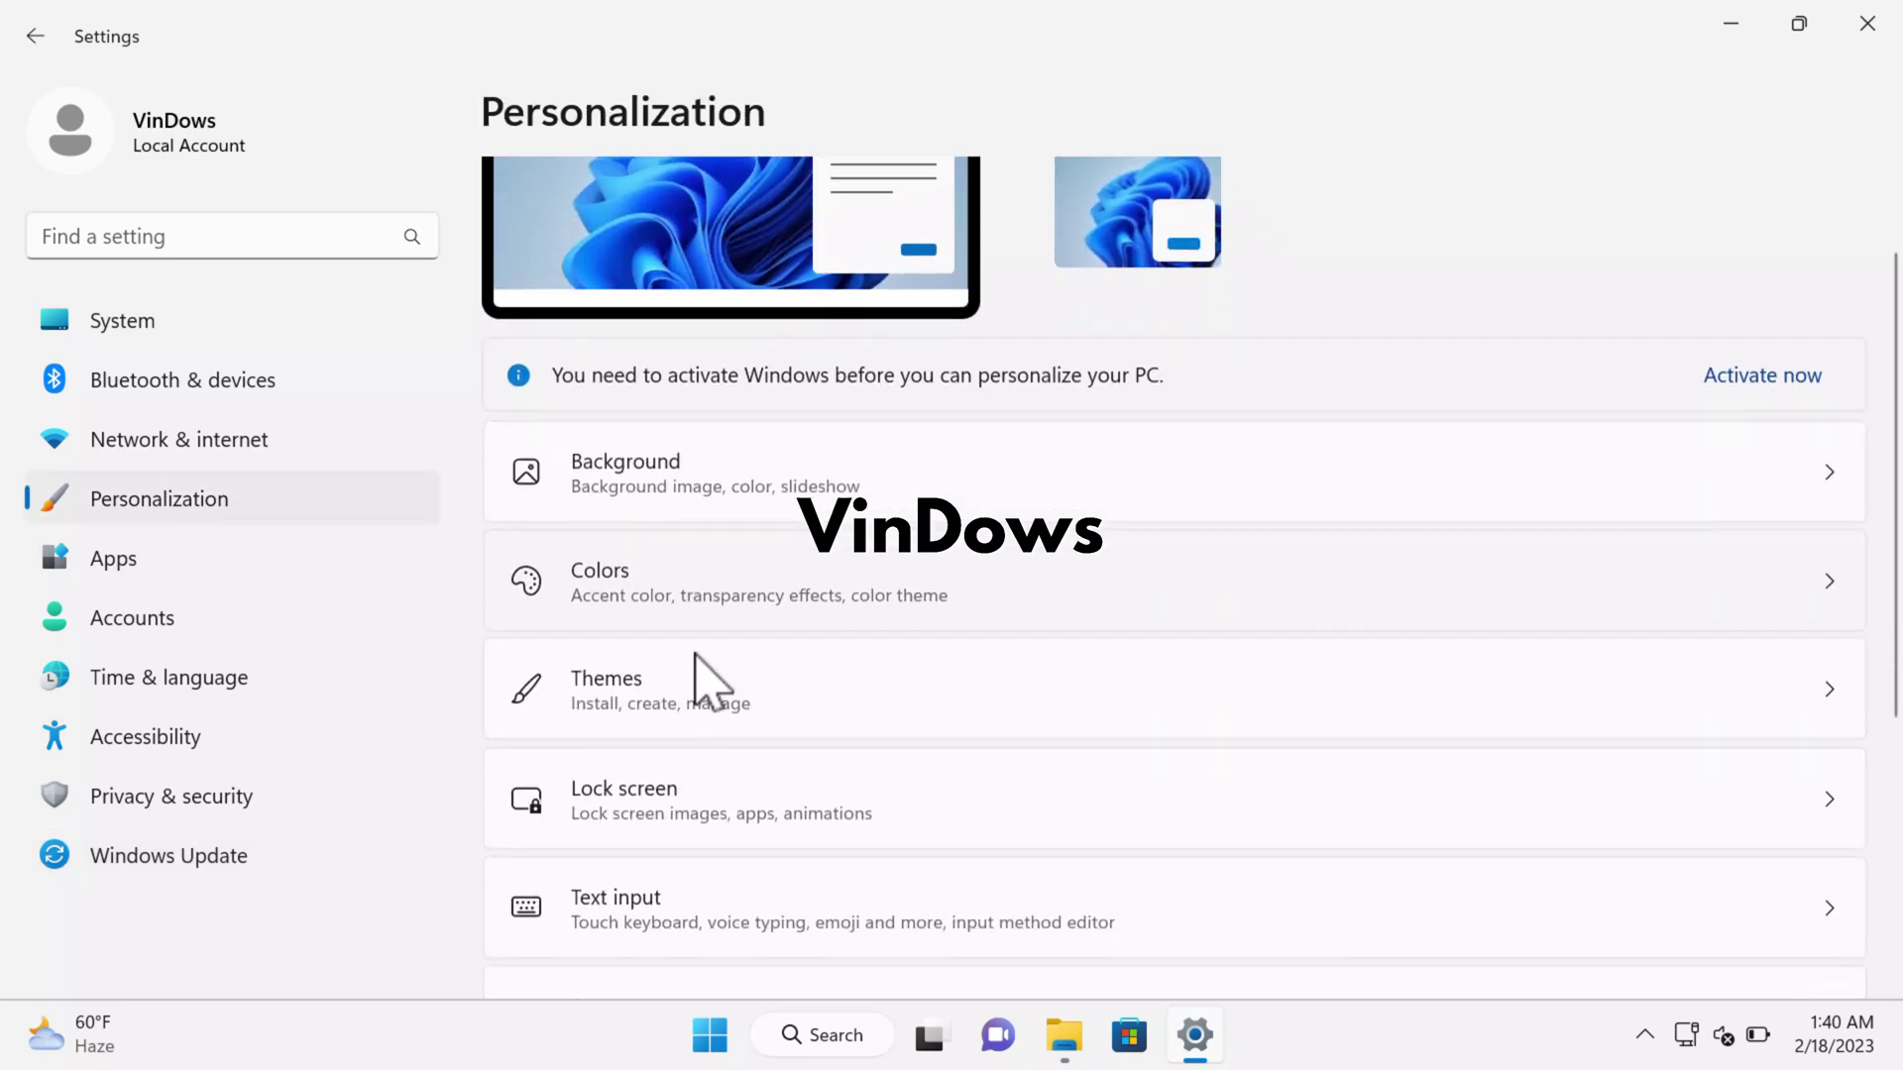
click(799, 519)
scroll(808, 625, down, 2)
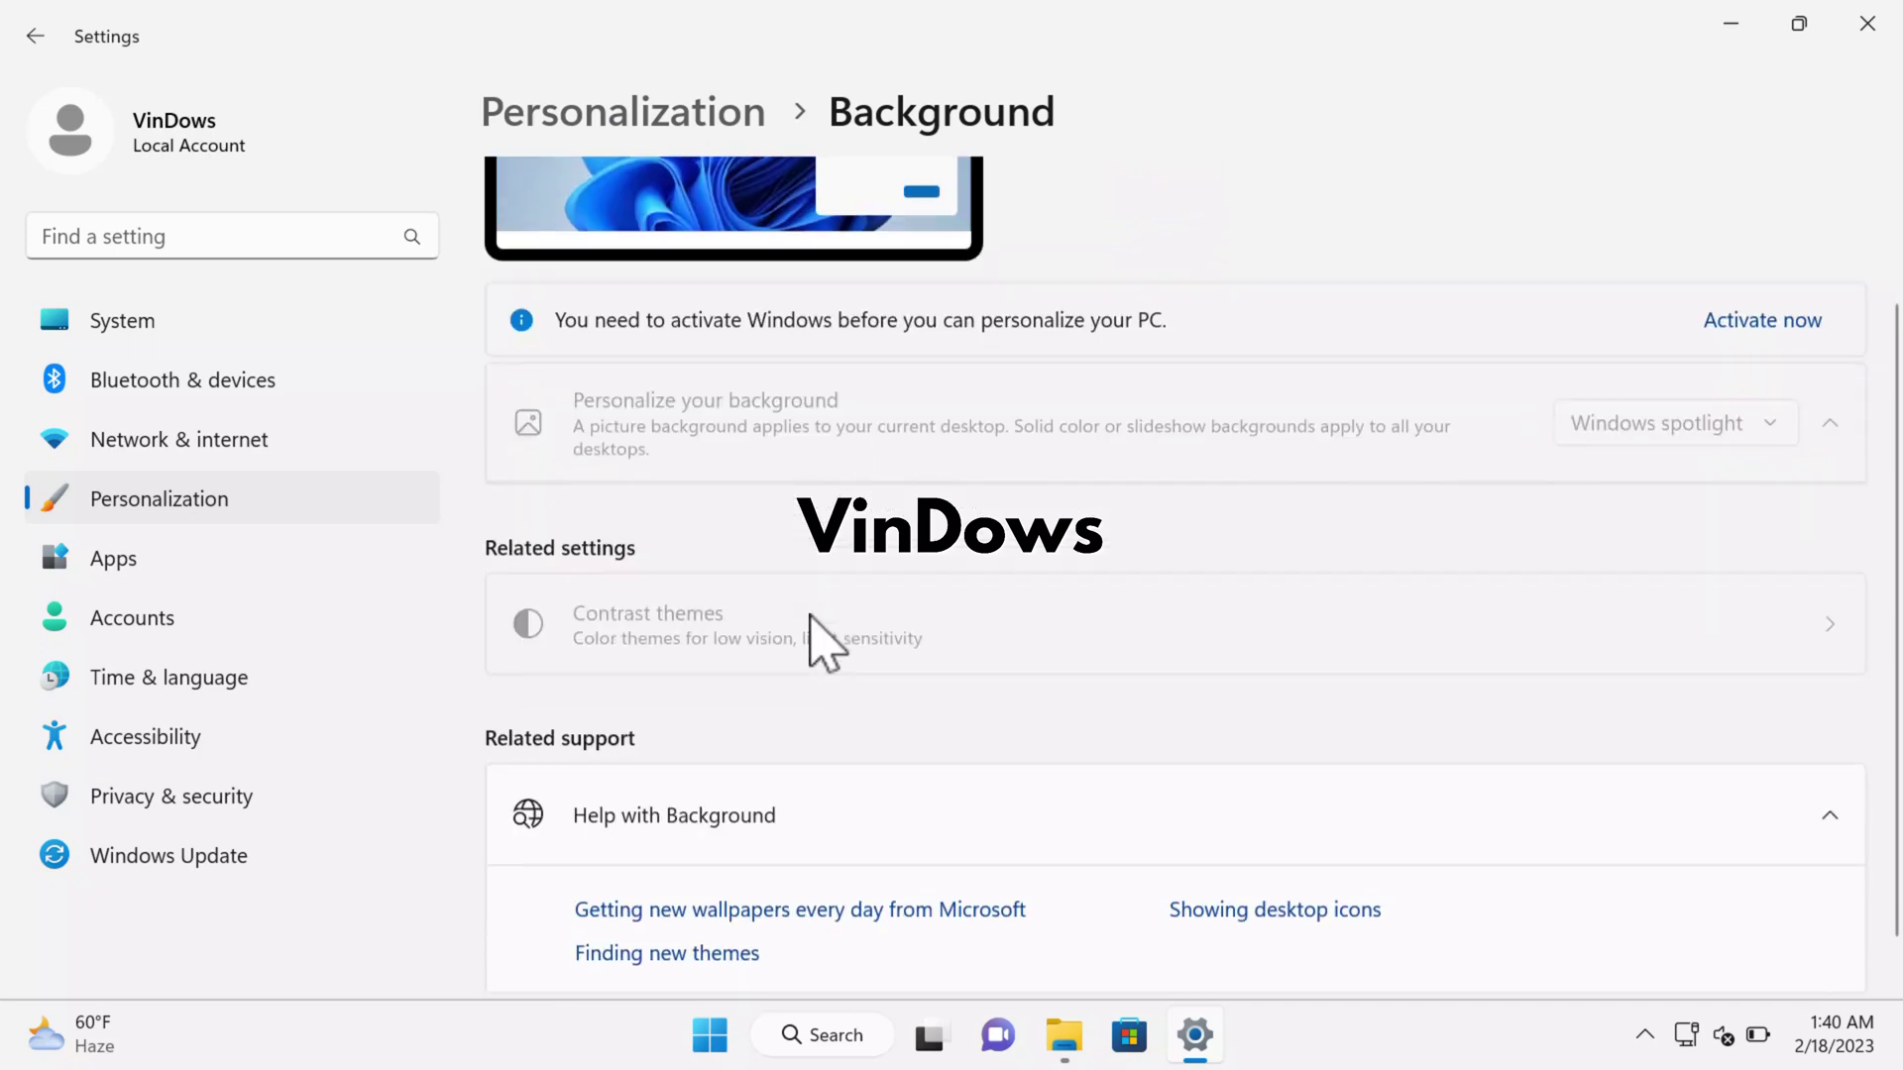
scroll(808, 624, up, 2)
scroll(808, 624, down, 1)
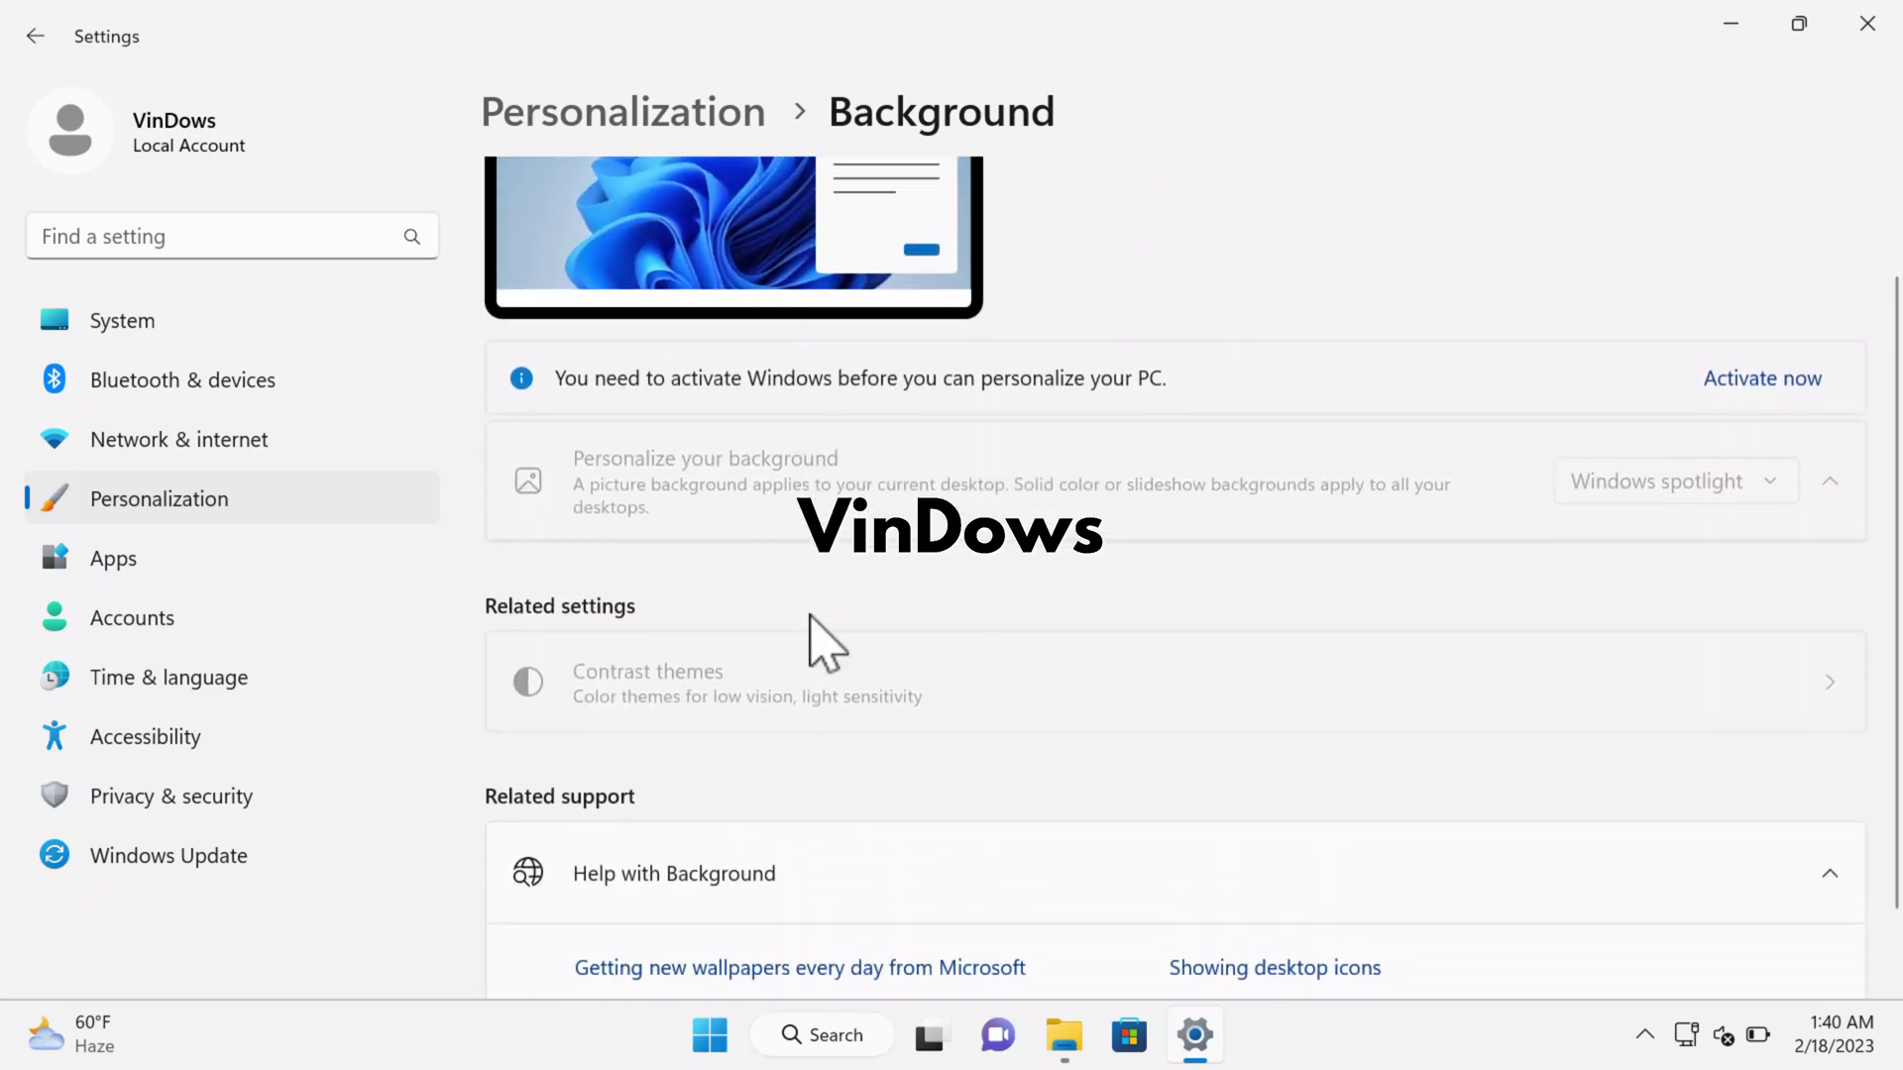
scroll(808, 624, up, 1)
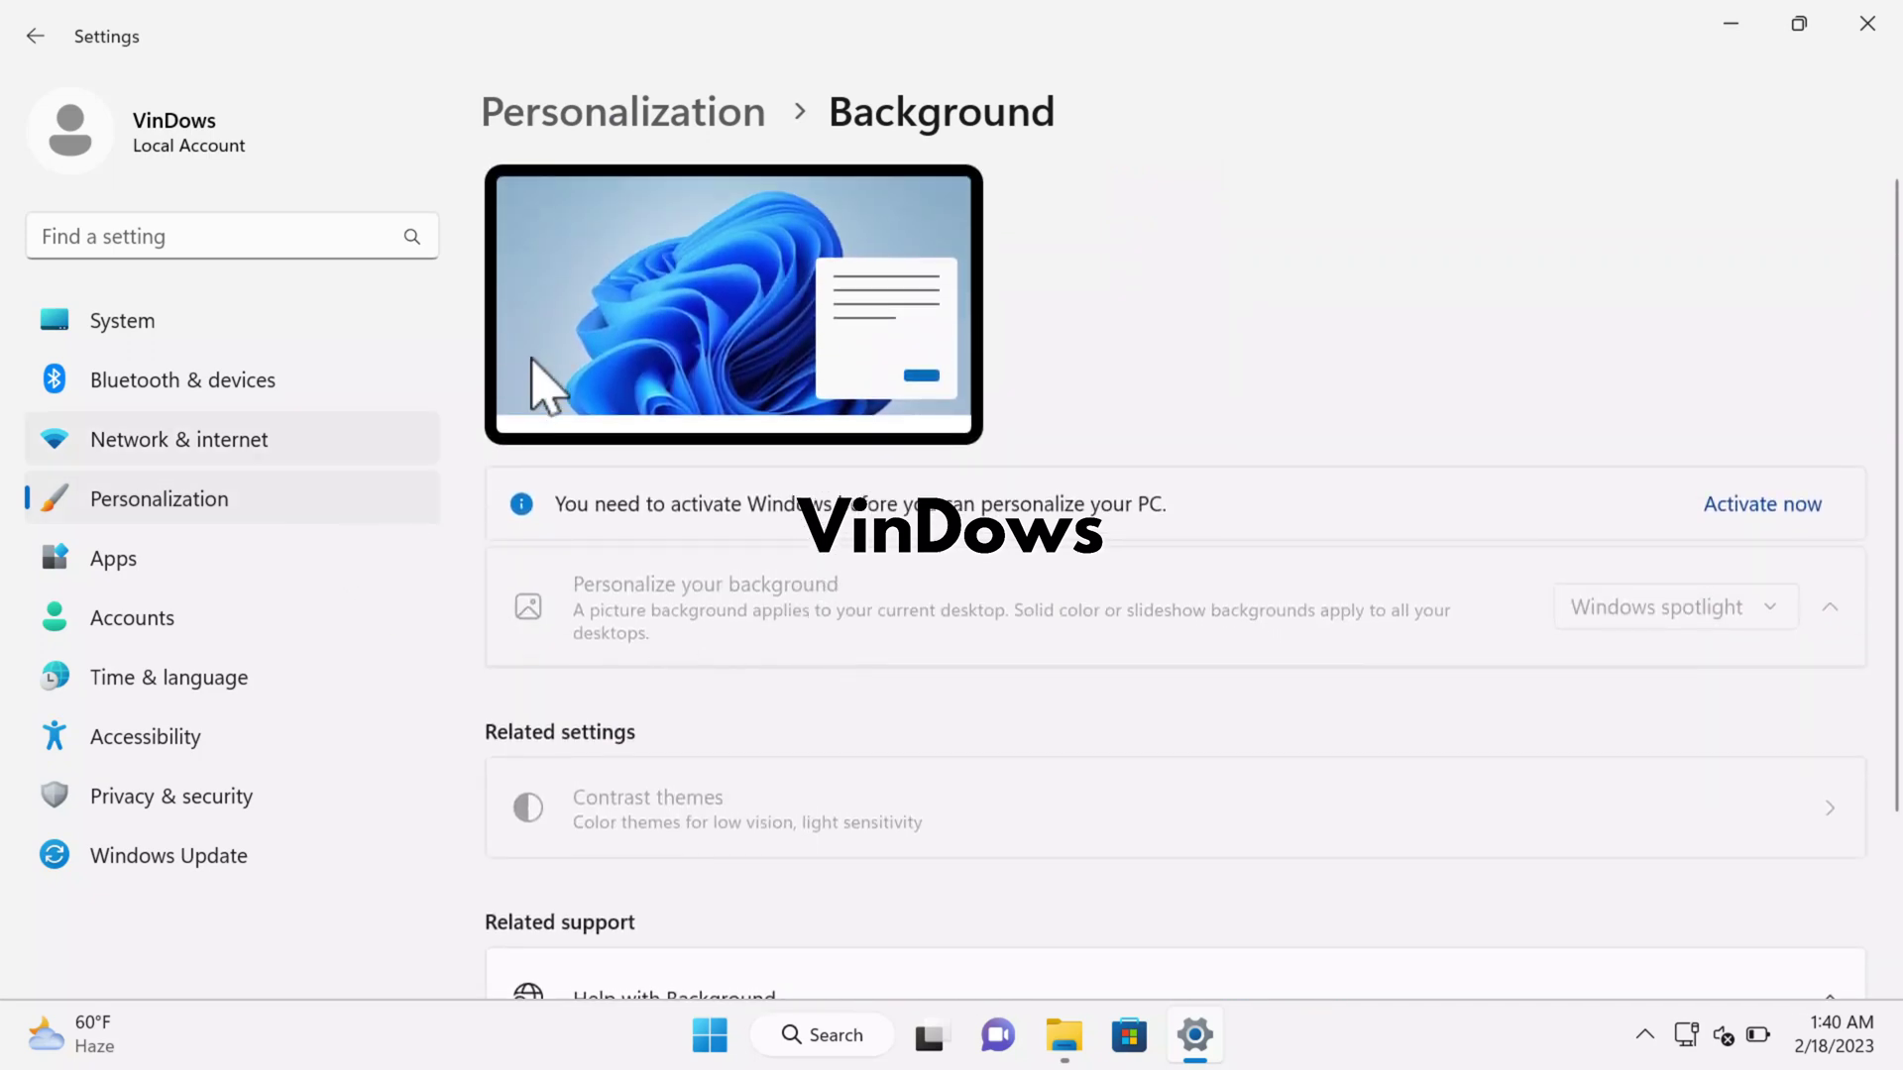
click(645, 117)
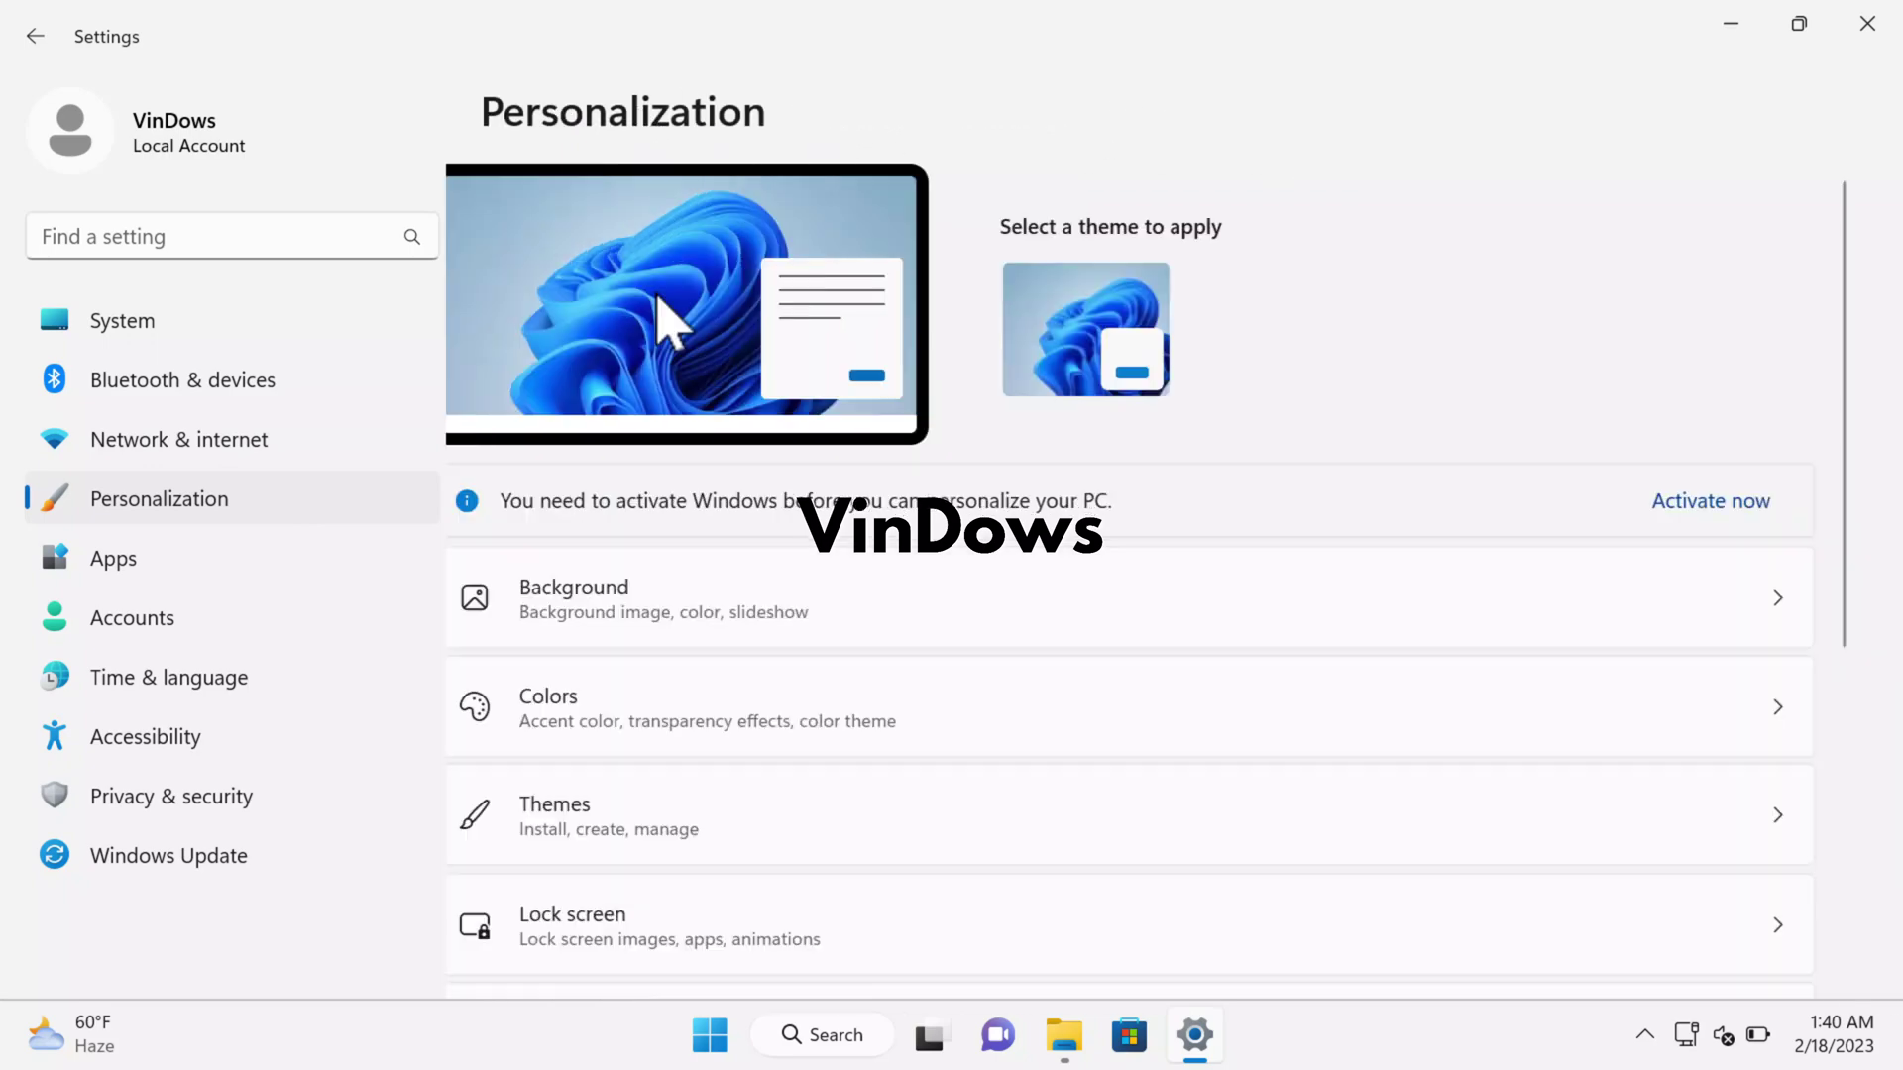
Start fetching the 13 pending app updates from the Store Library.
scroll(637, 871, down, 1)
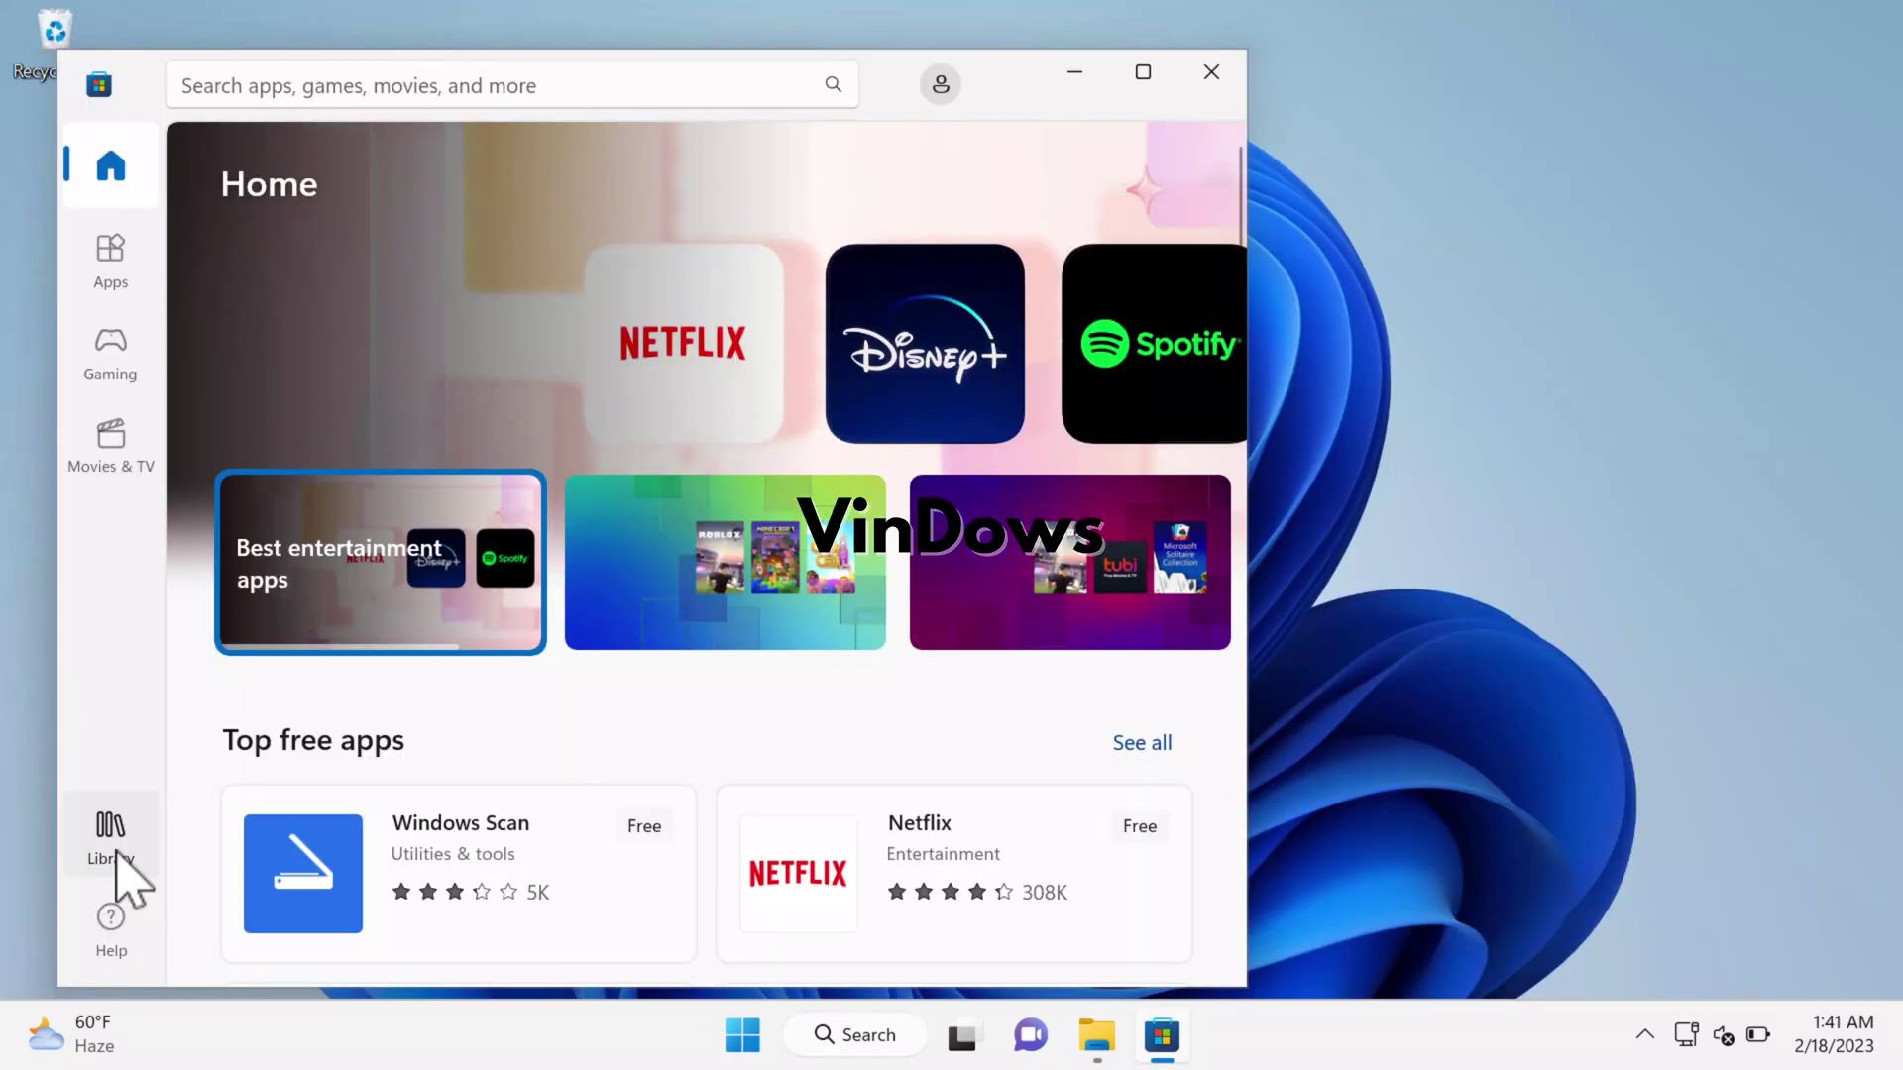
click(124, 854)
click(1105, 265)
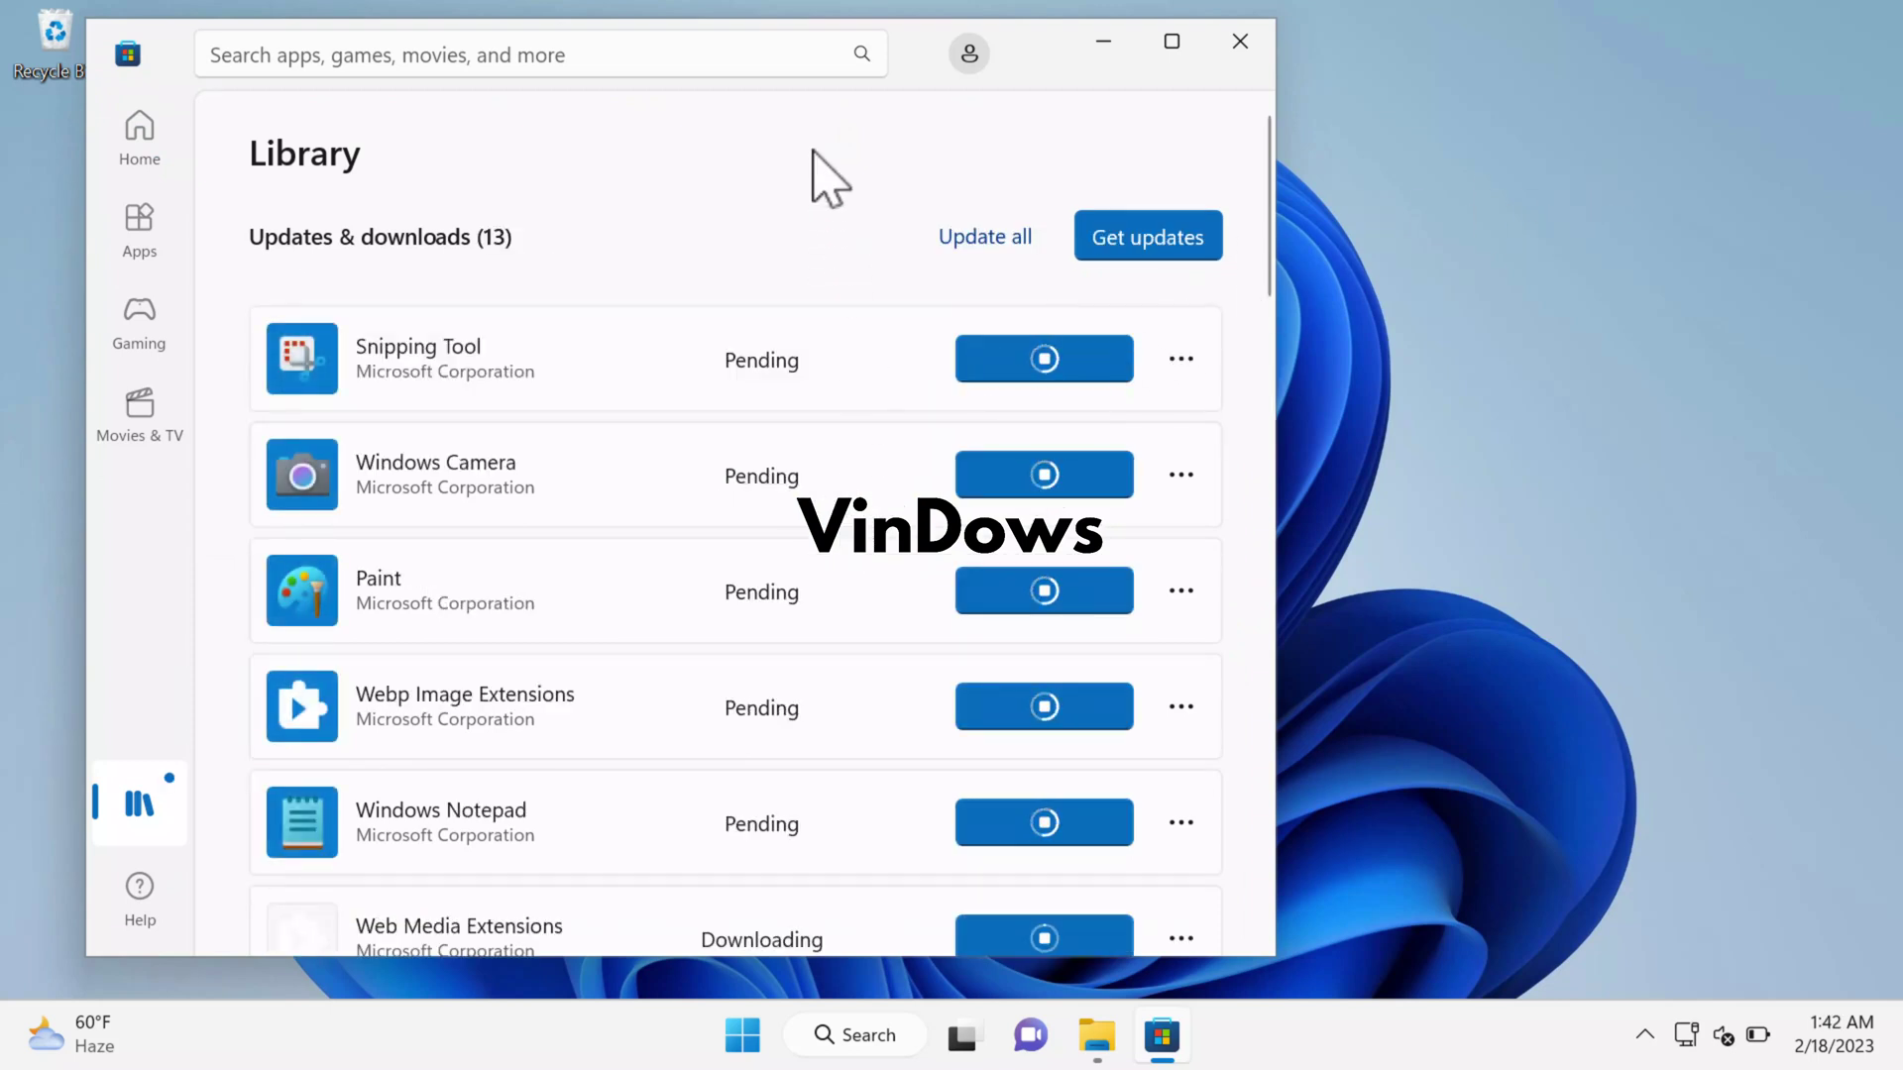
Open the account menu, then begin installing Spotify - Music and Podcasts.
click(968, 67)
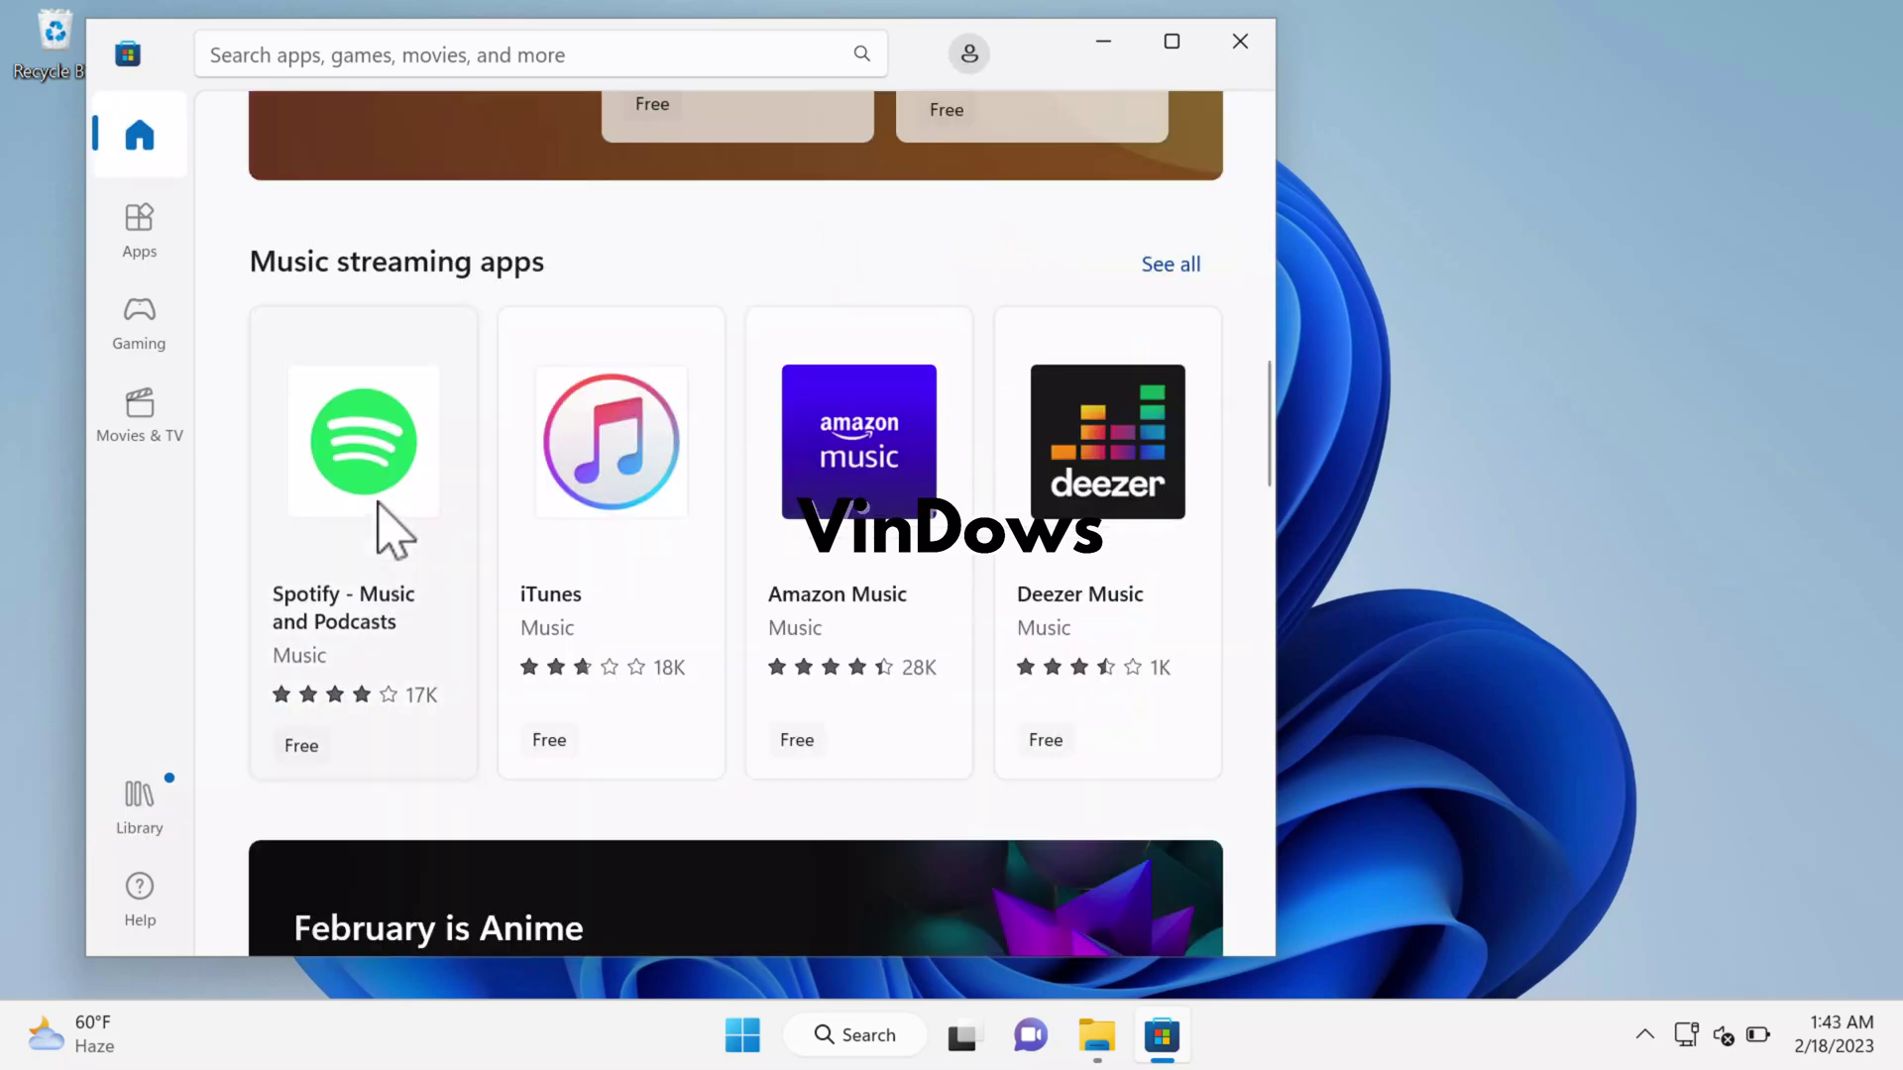
click(467, 540)
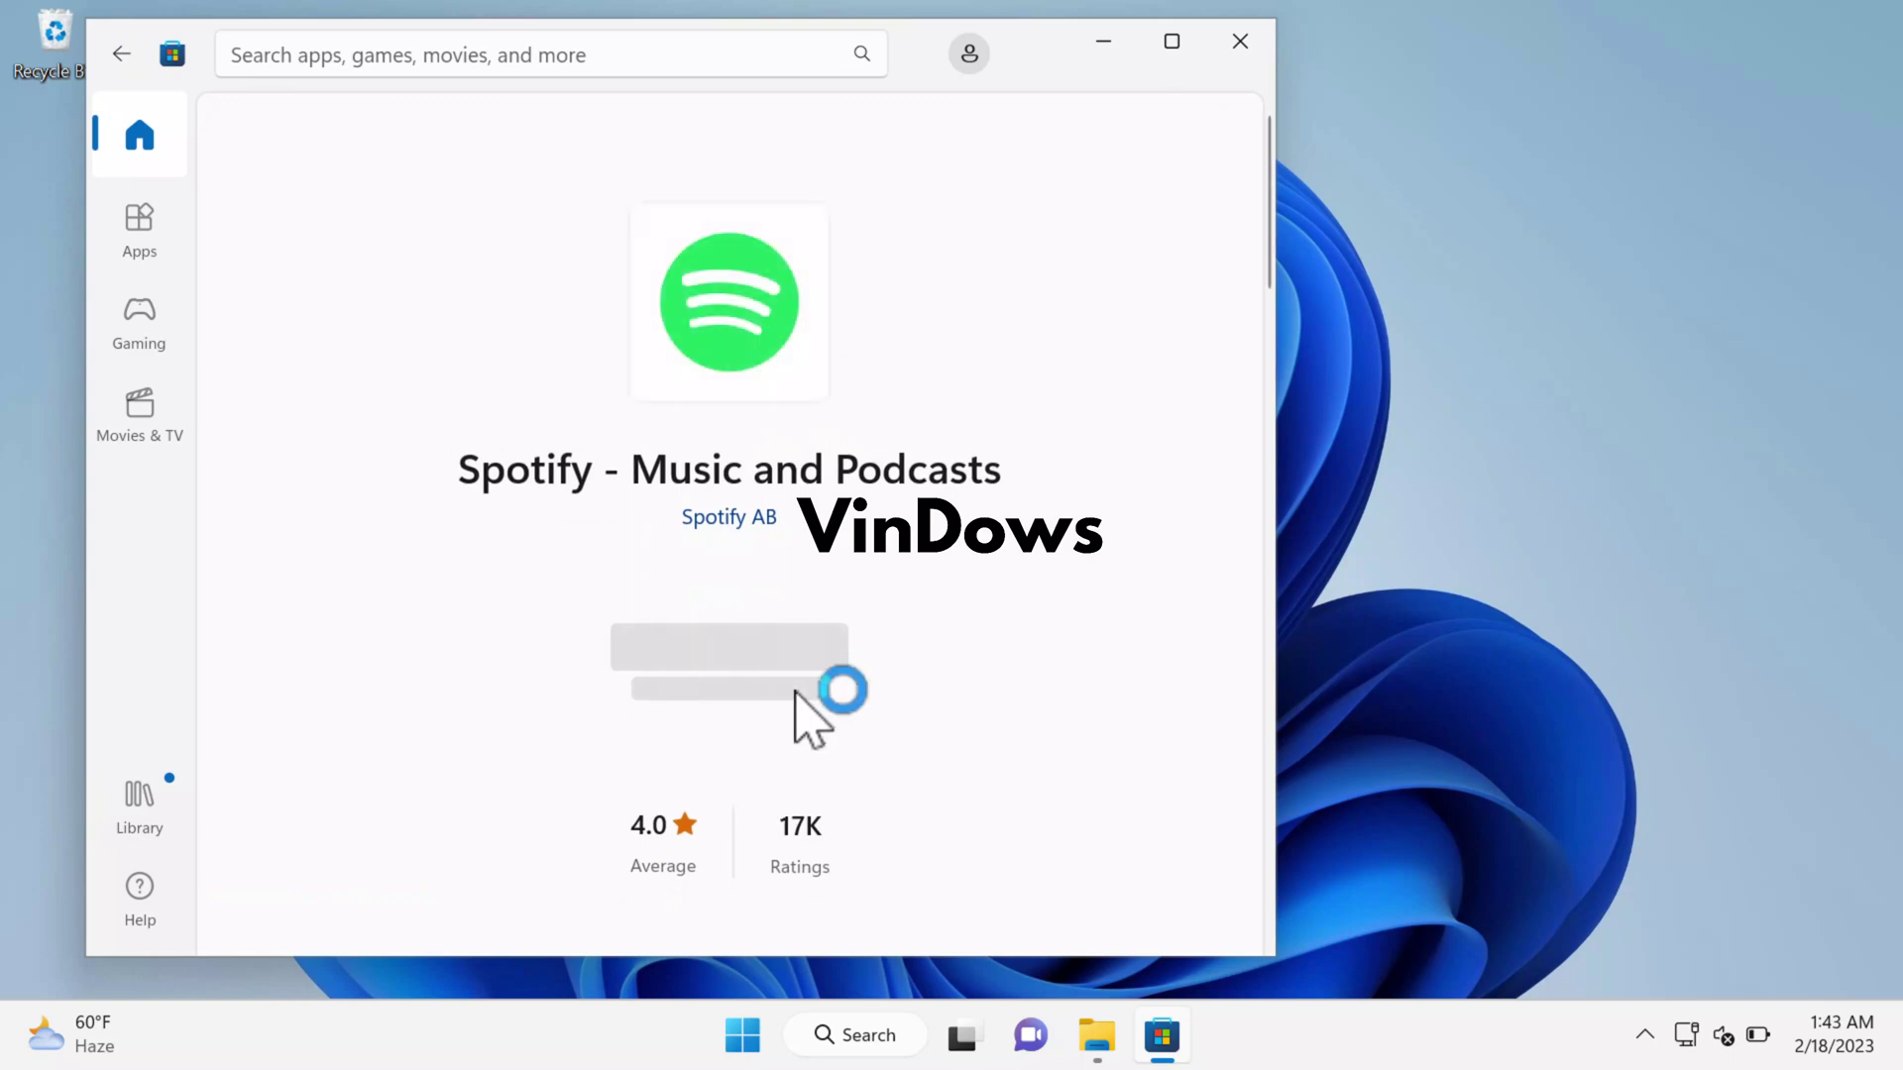
click(789, 670)
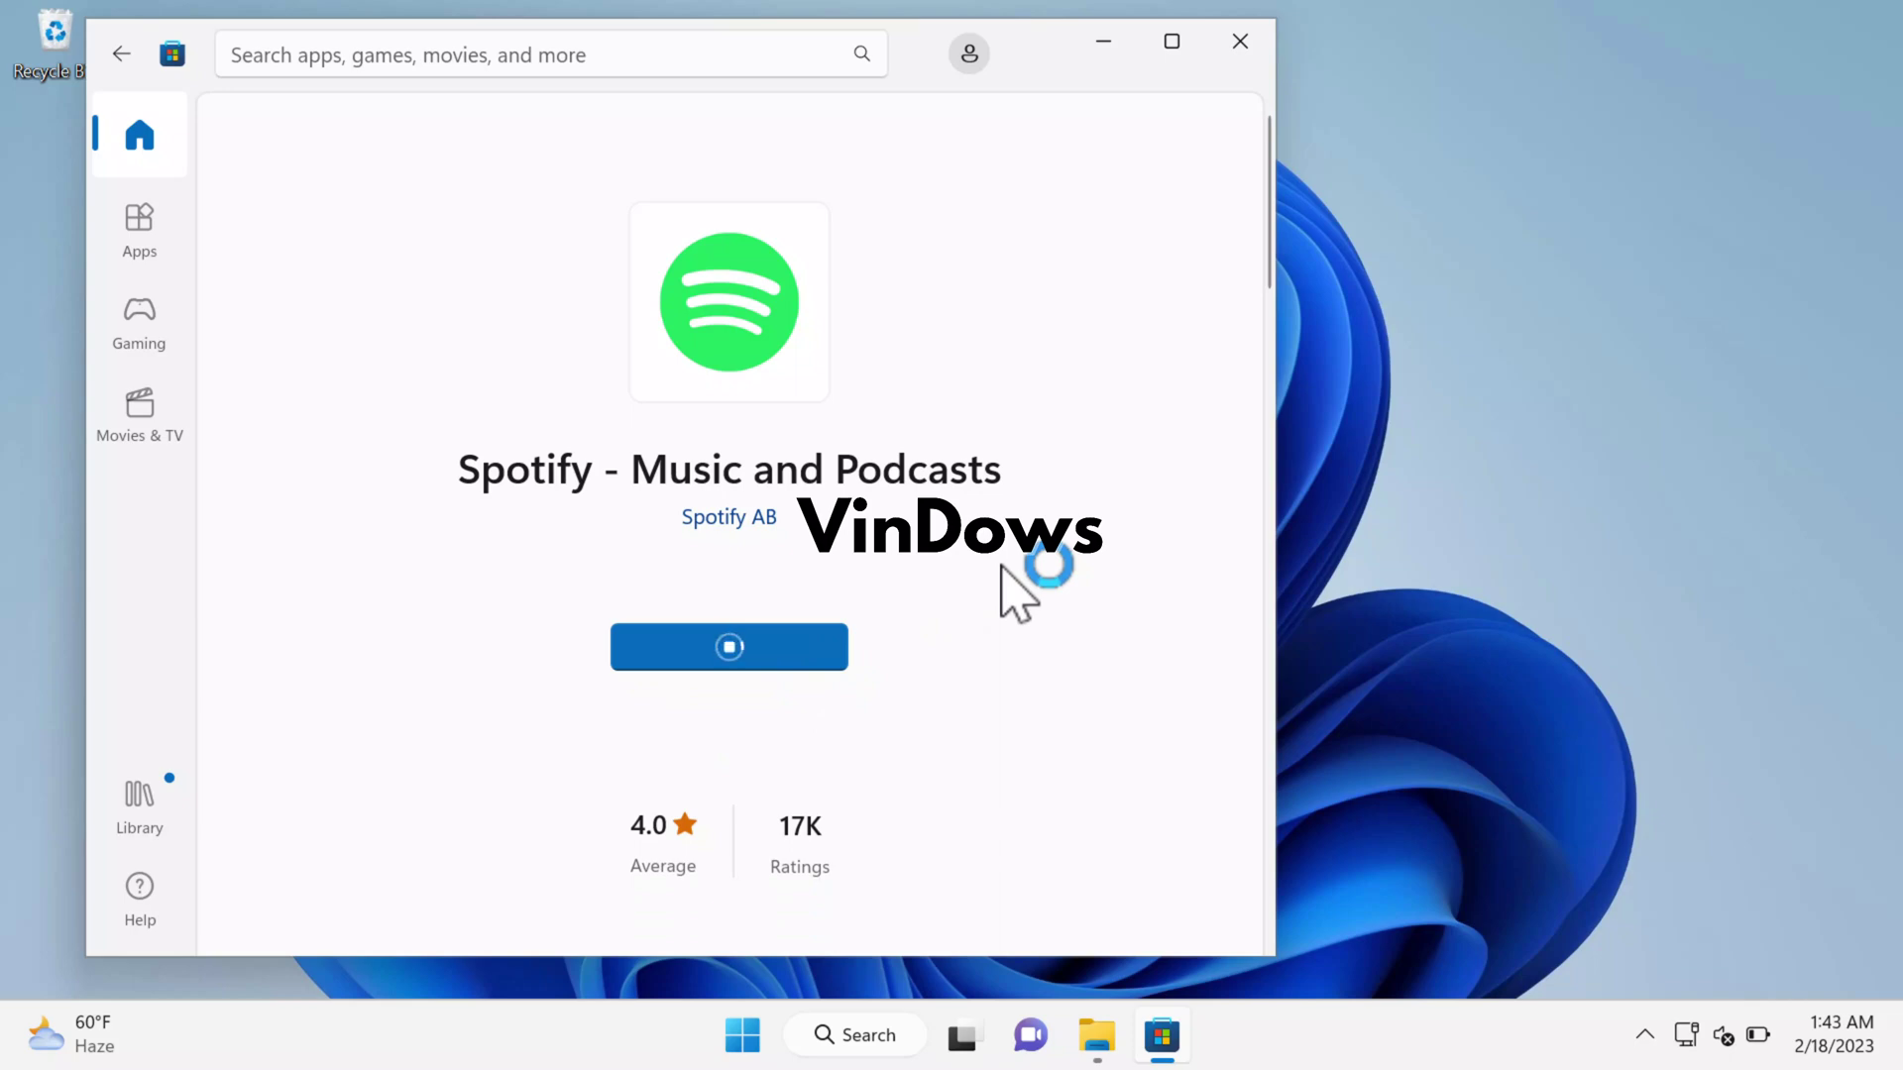
From the desktop, check Local Disk (C:) properties in File Explorer: 11.9 GB used of 39.2 GB.
key(super+d)
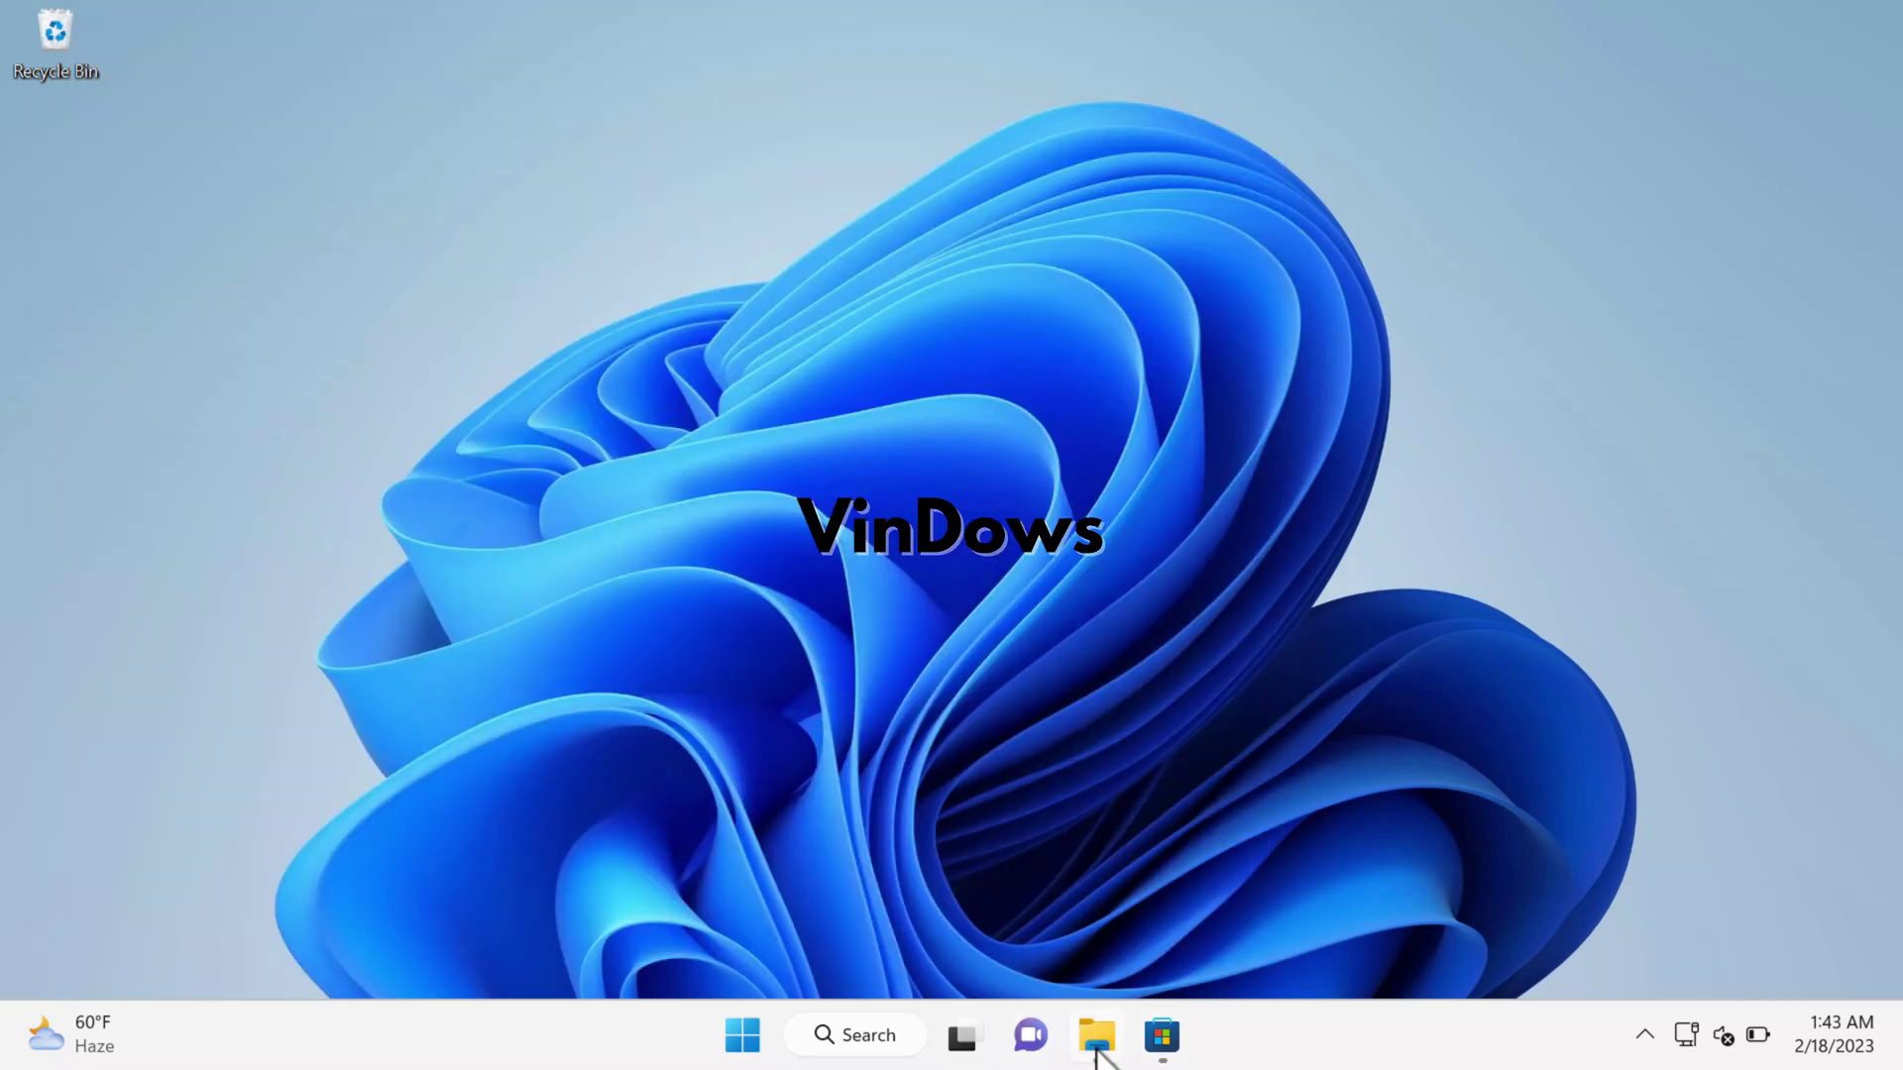
click(1097, 1041)
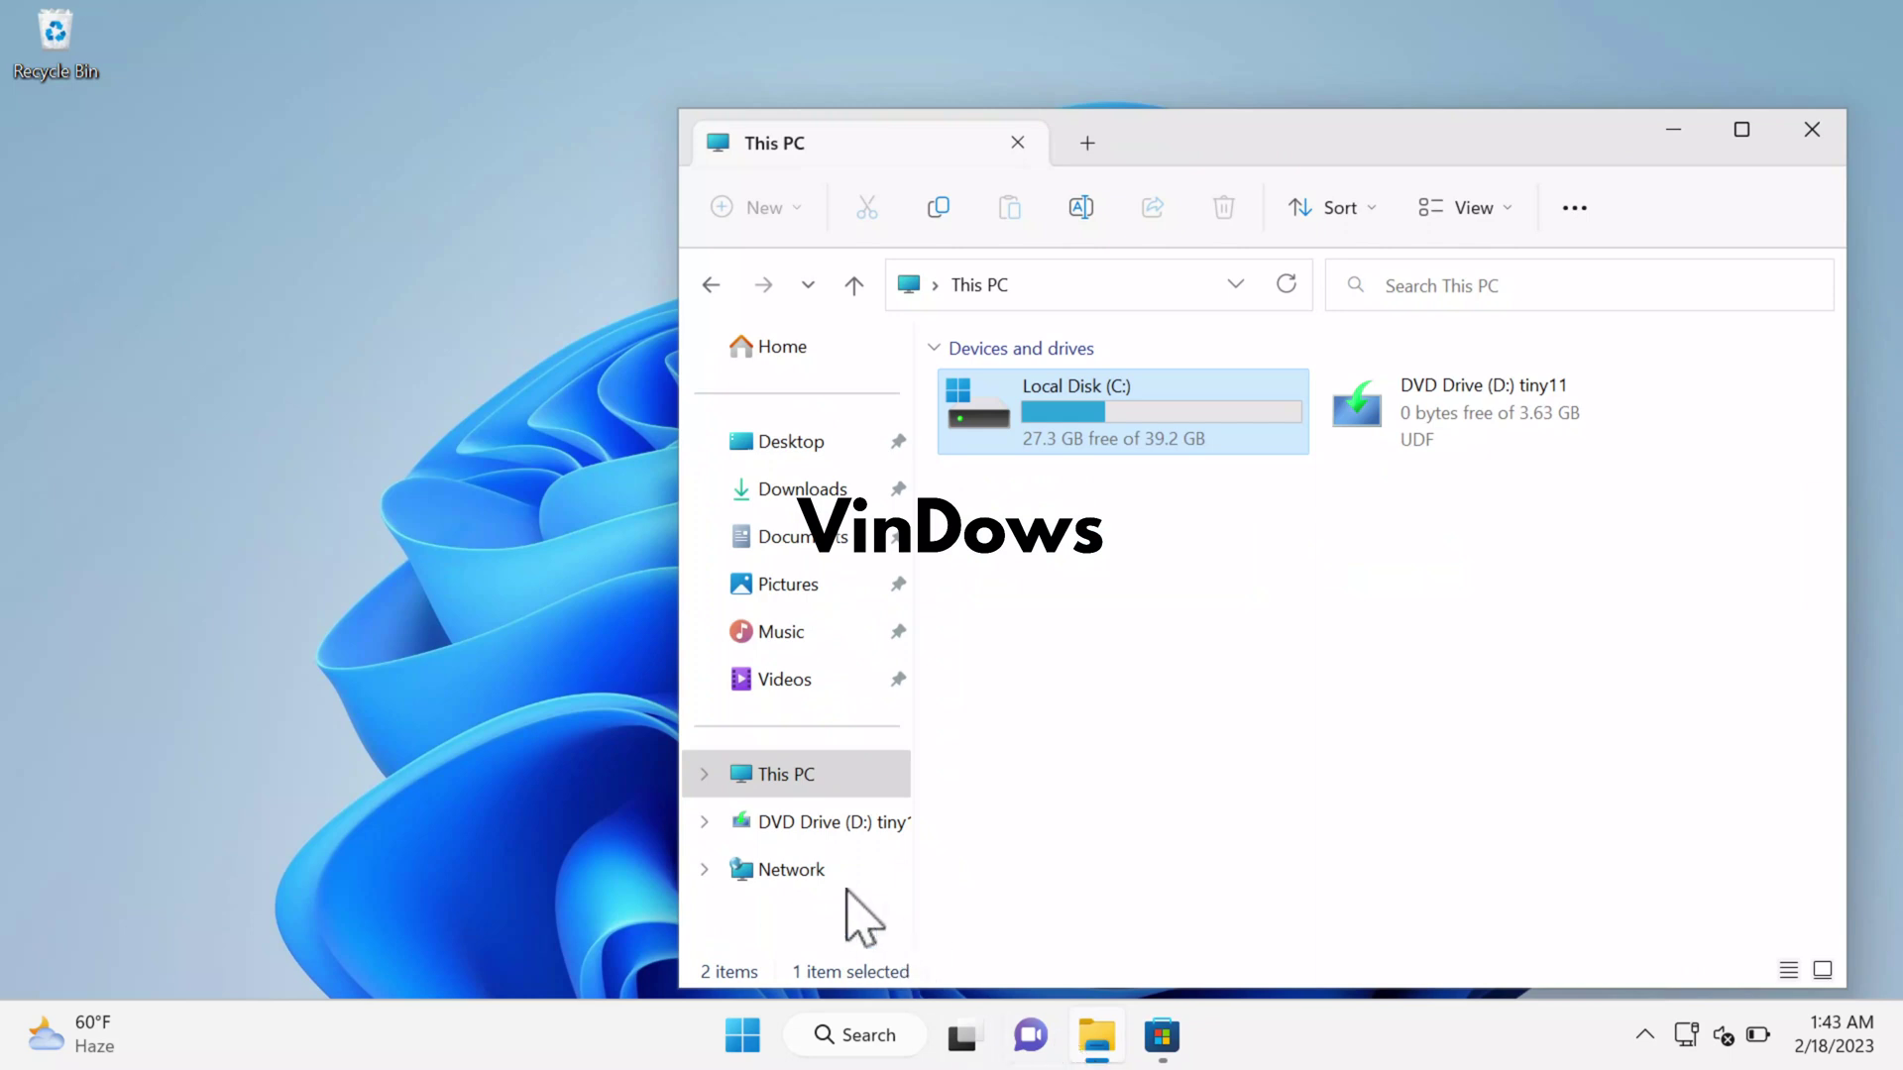
right_click(1085, 436)
click(1227, 819)
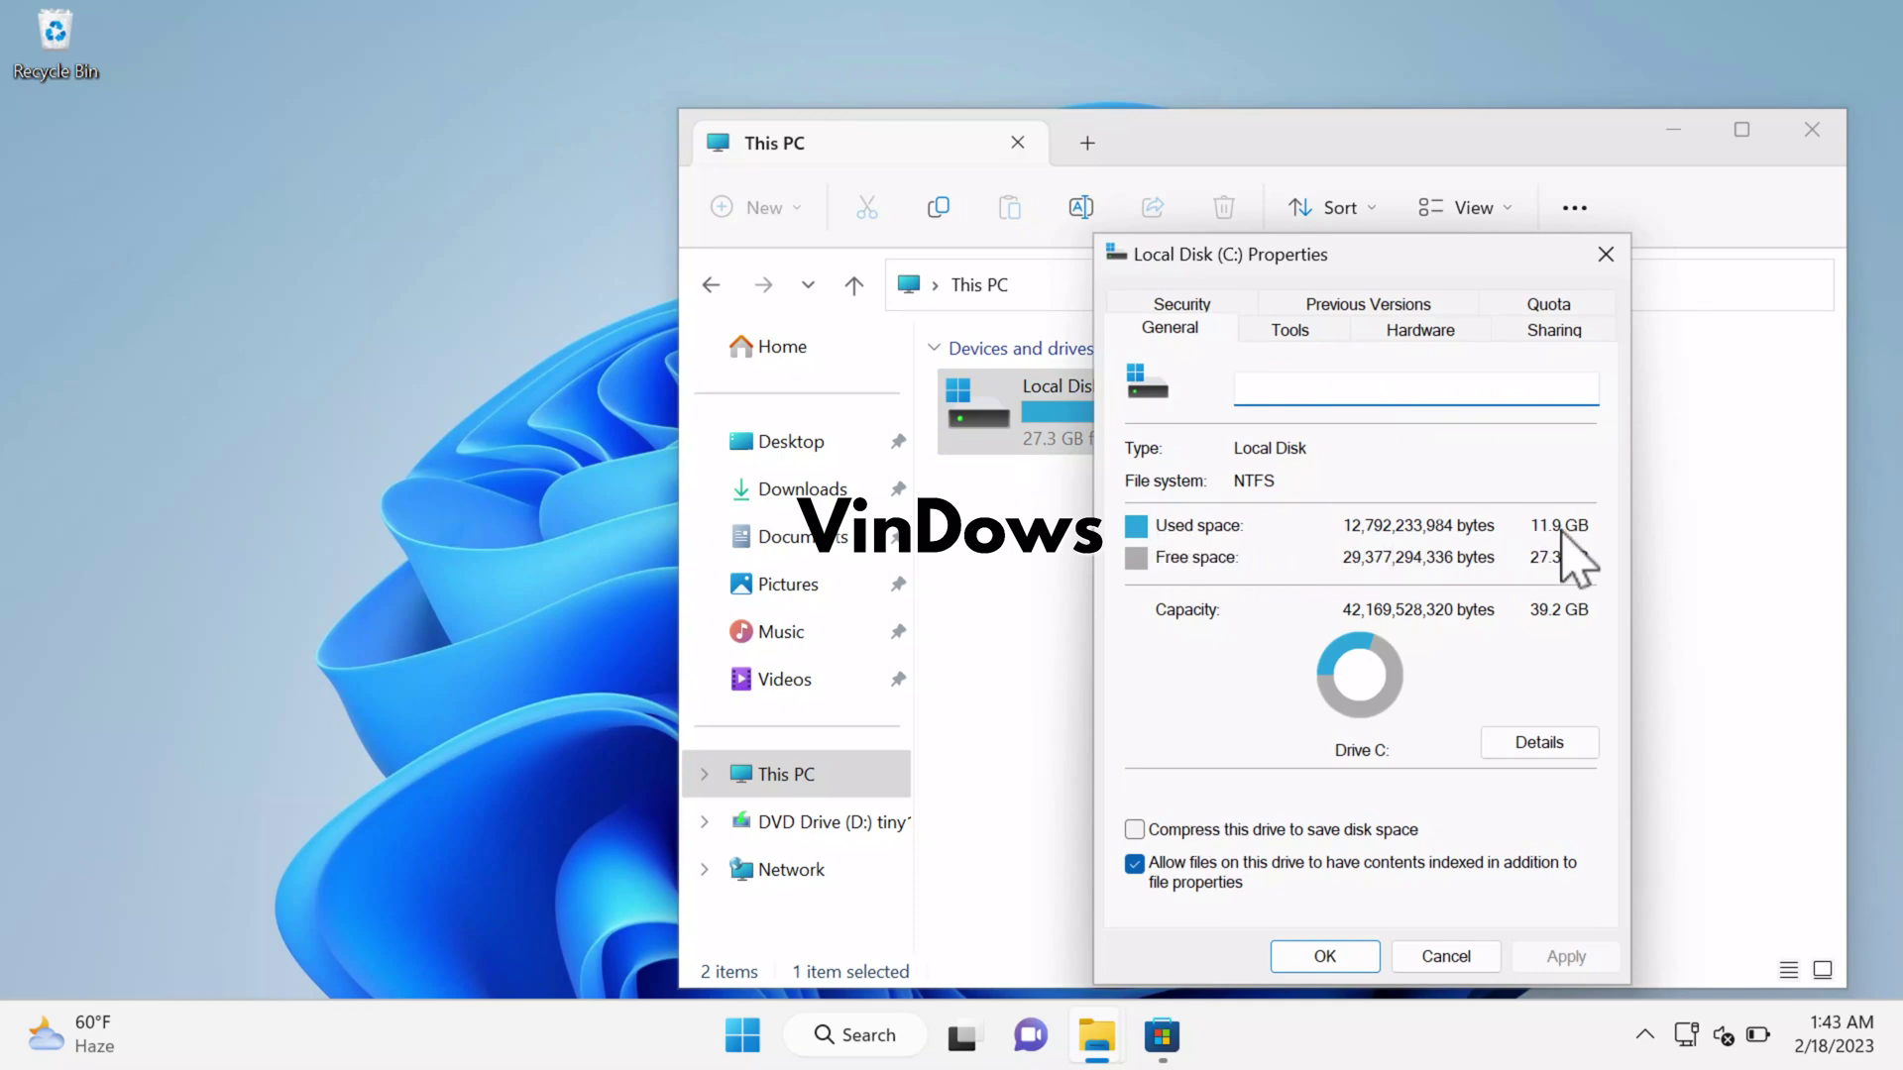
key(Escape)
right_click(555, 1031)
Launch Task Manager, scroll the processes, then view Performance: i7-8650U at 8%, memory 1.7/2.0 GB.
click(619, 917)
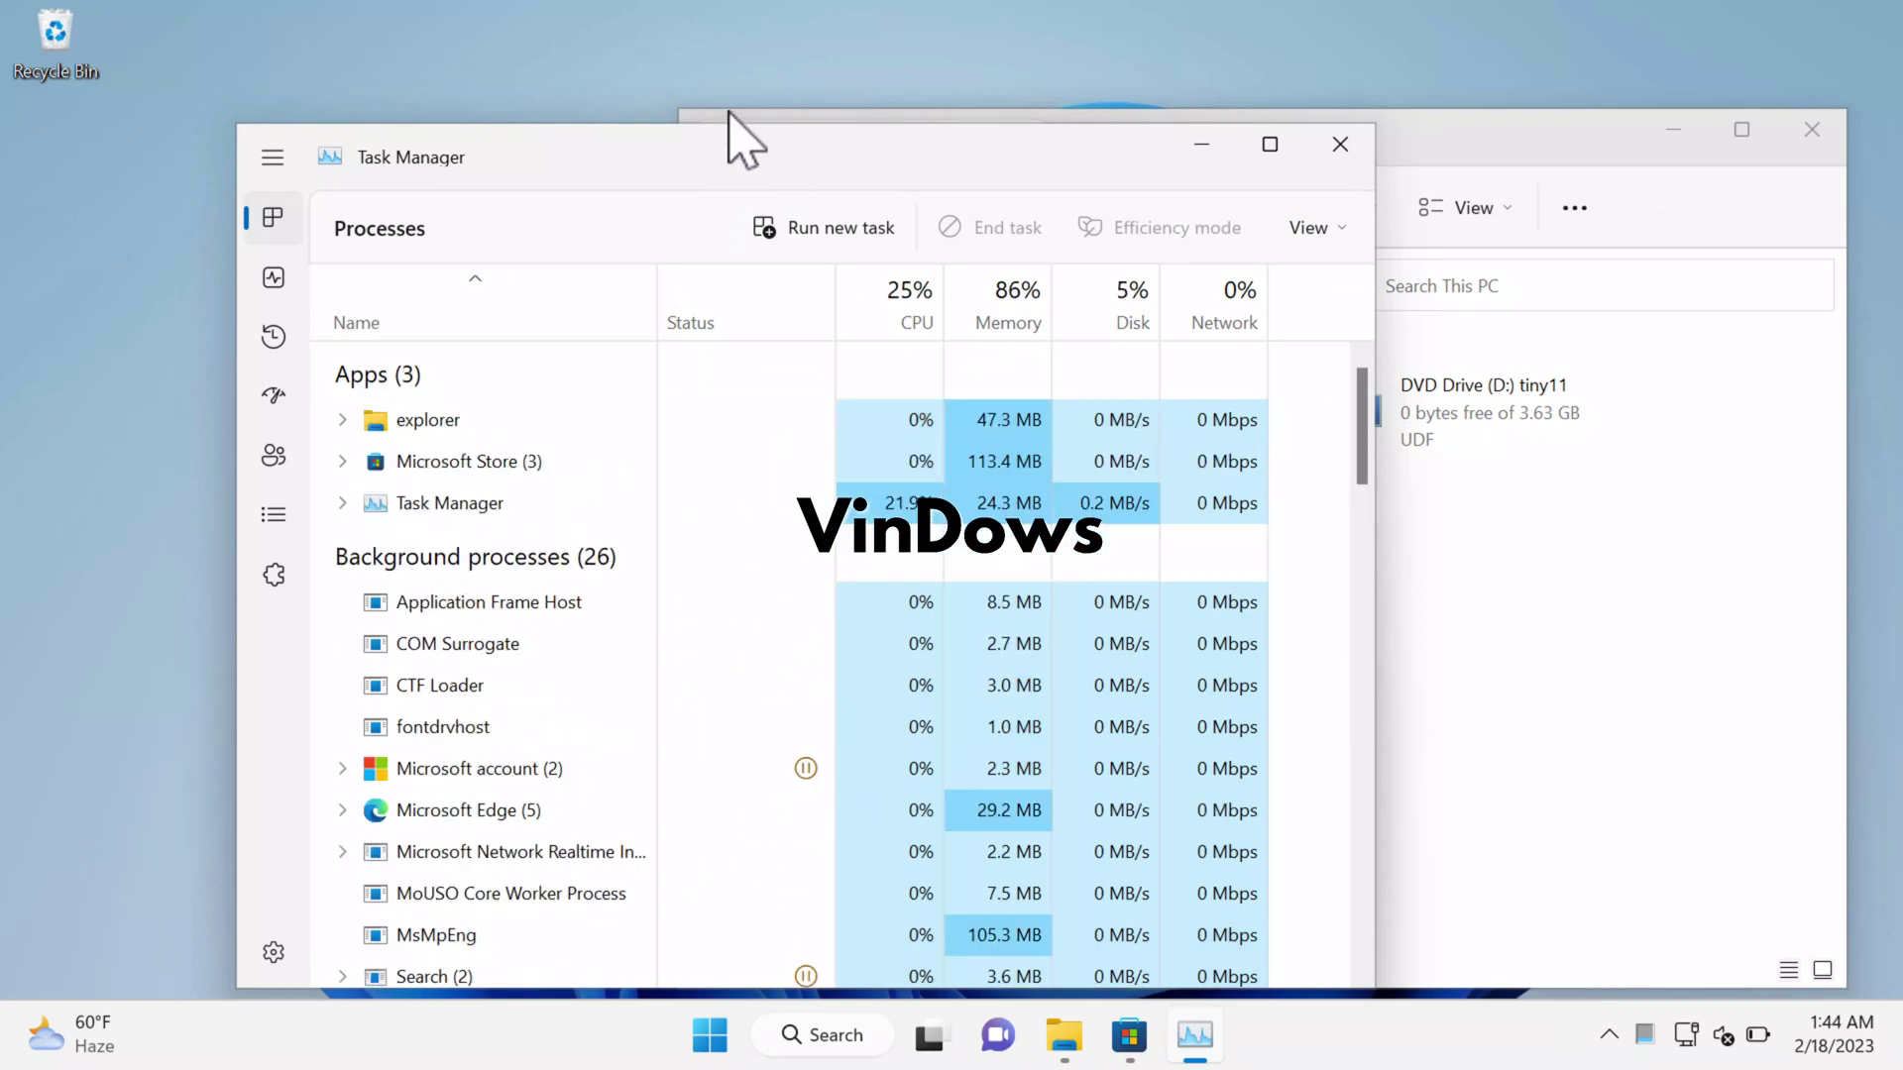
scroll(667, 680, down, 2)
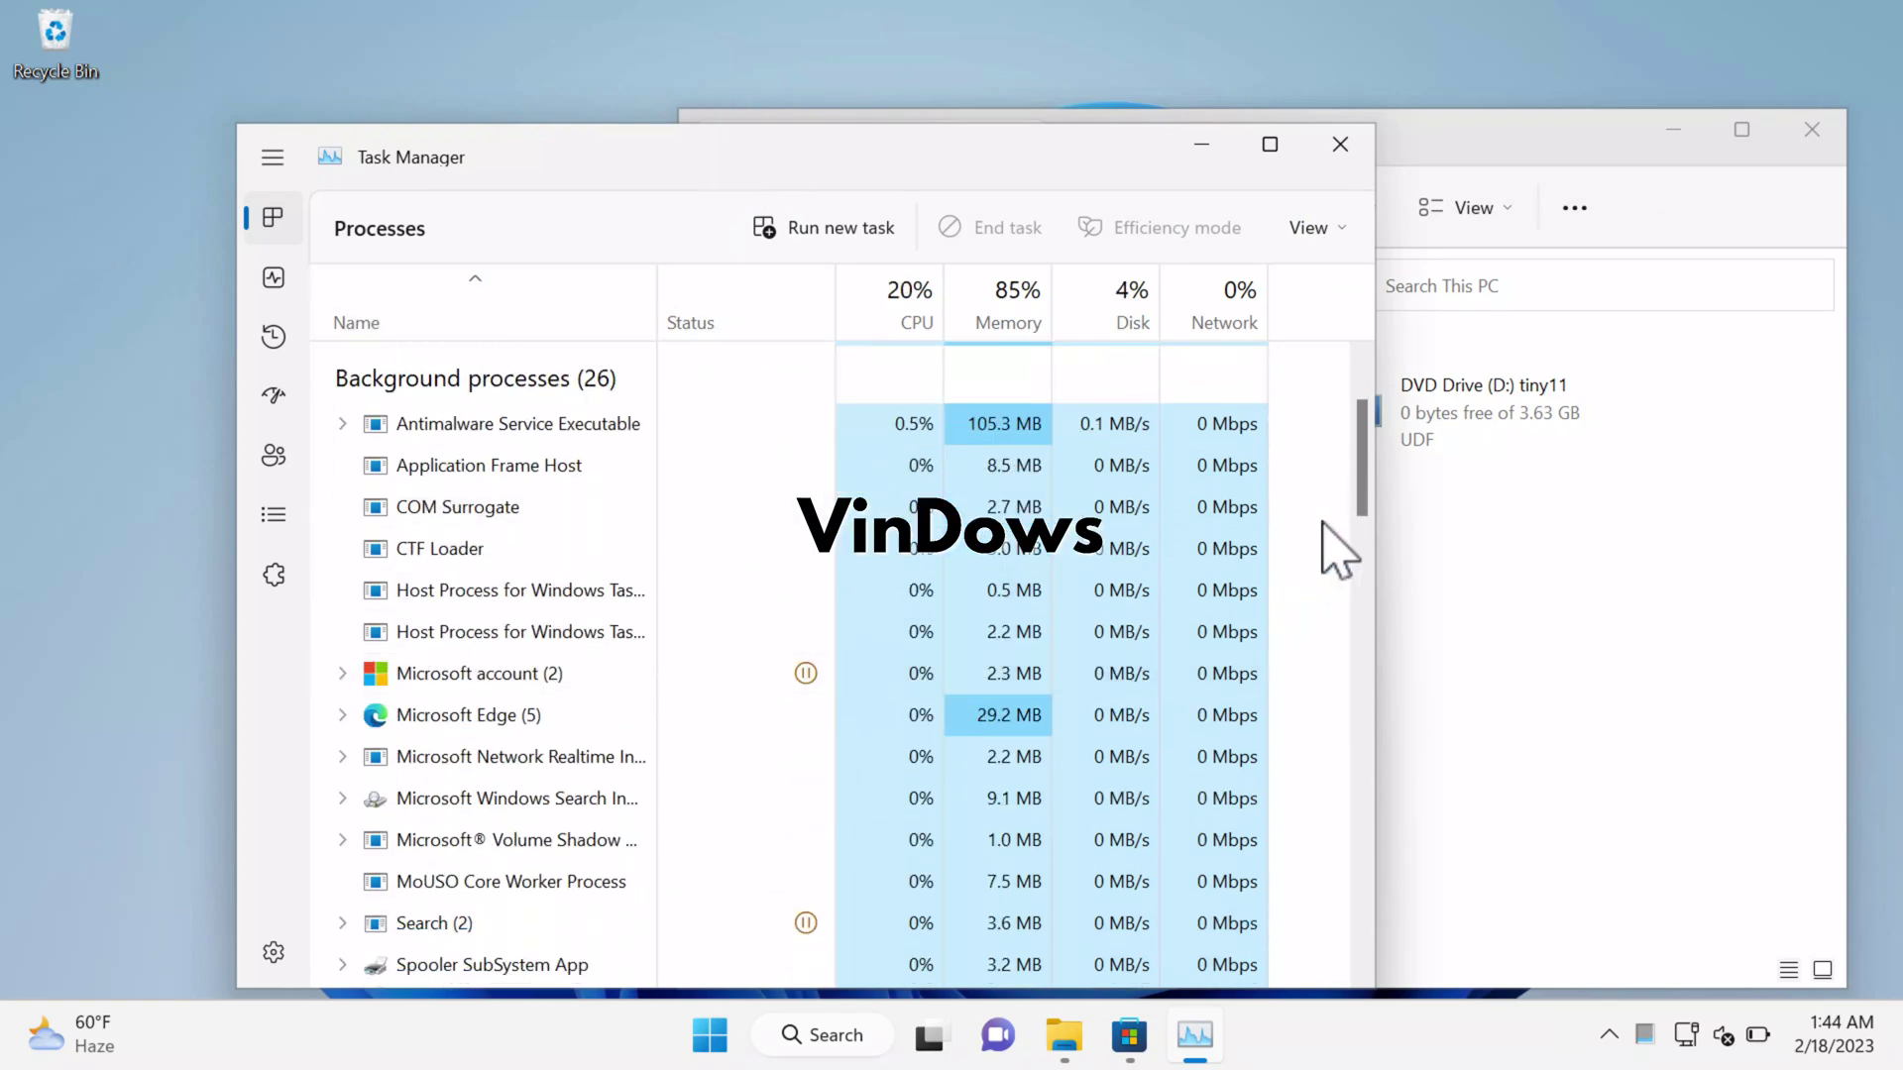
drag(1366, 495, 1360, 397)
click(274, 279)
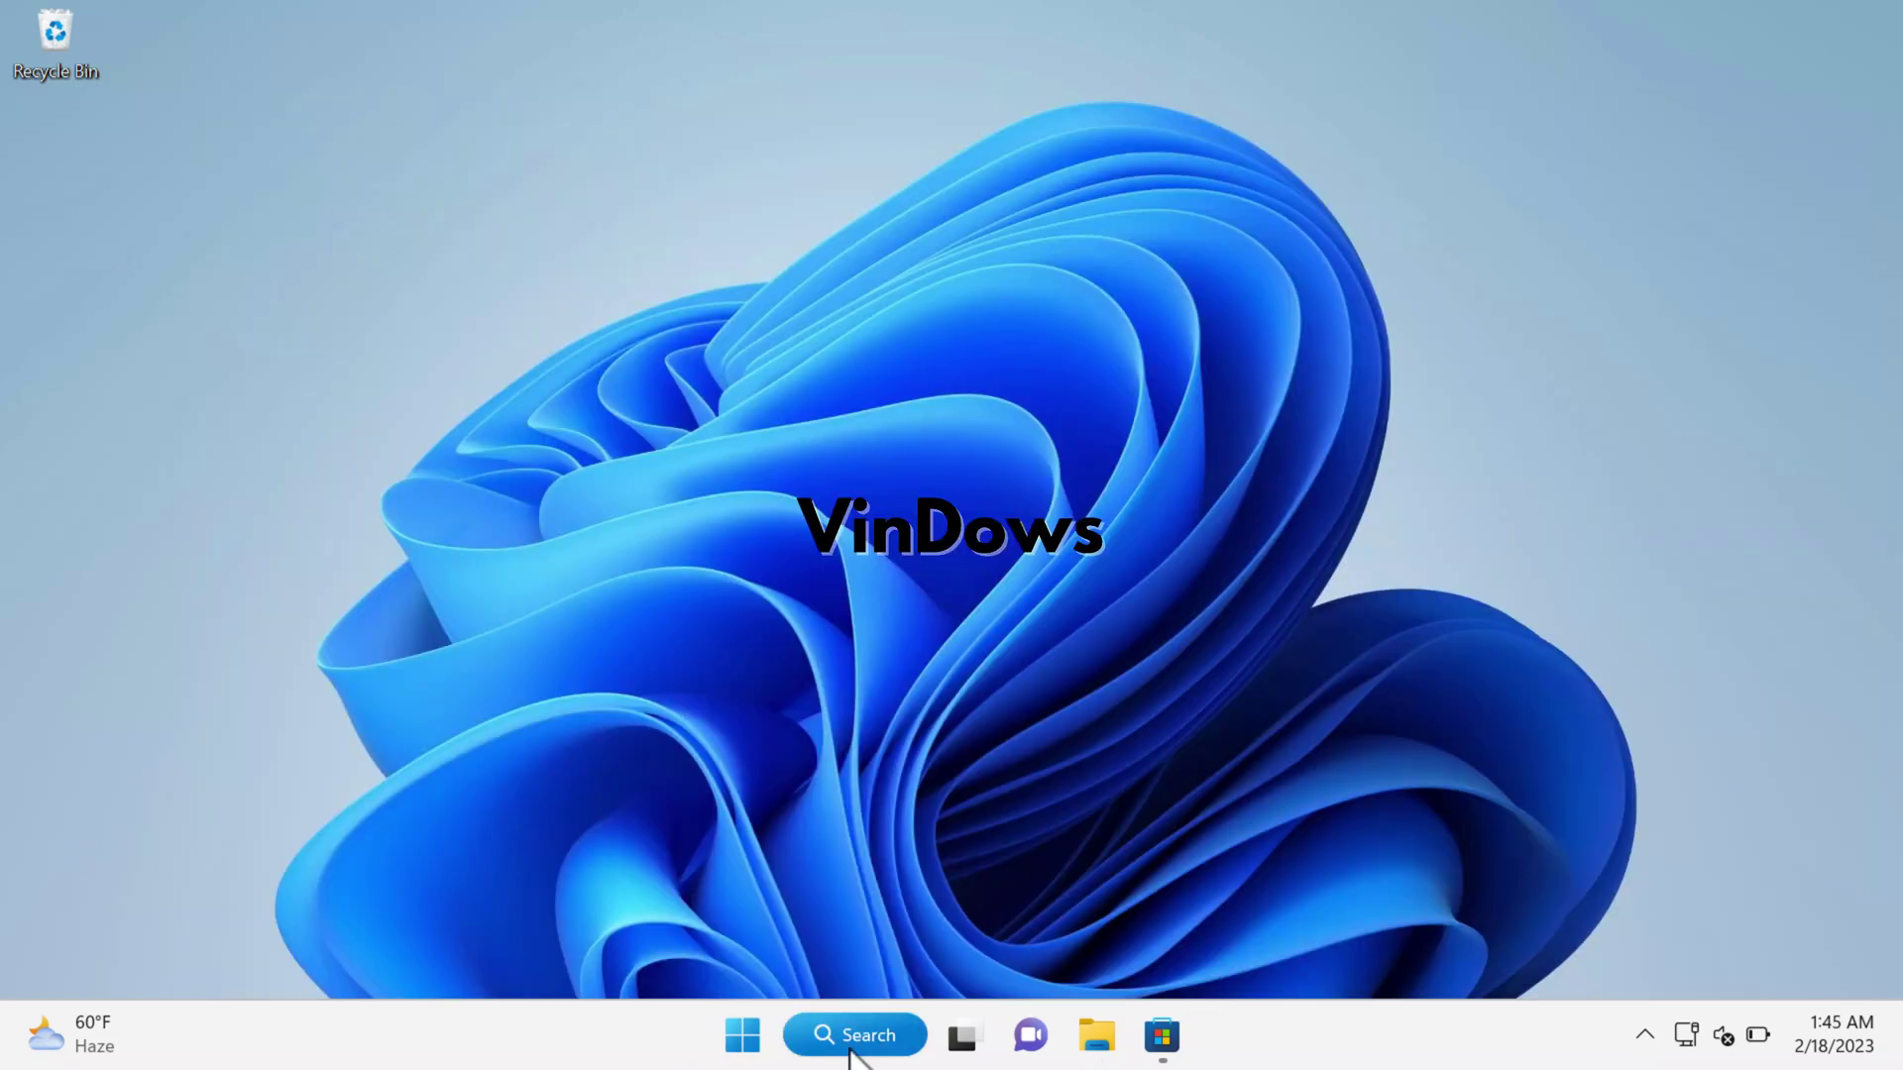
Search for 'edge' and launch Microsoft Edge.
click(851, 1036)
text(ed)
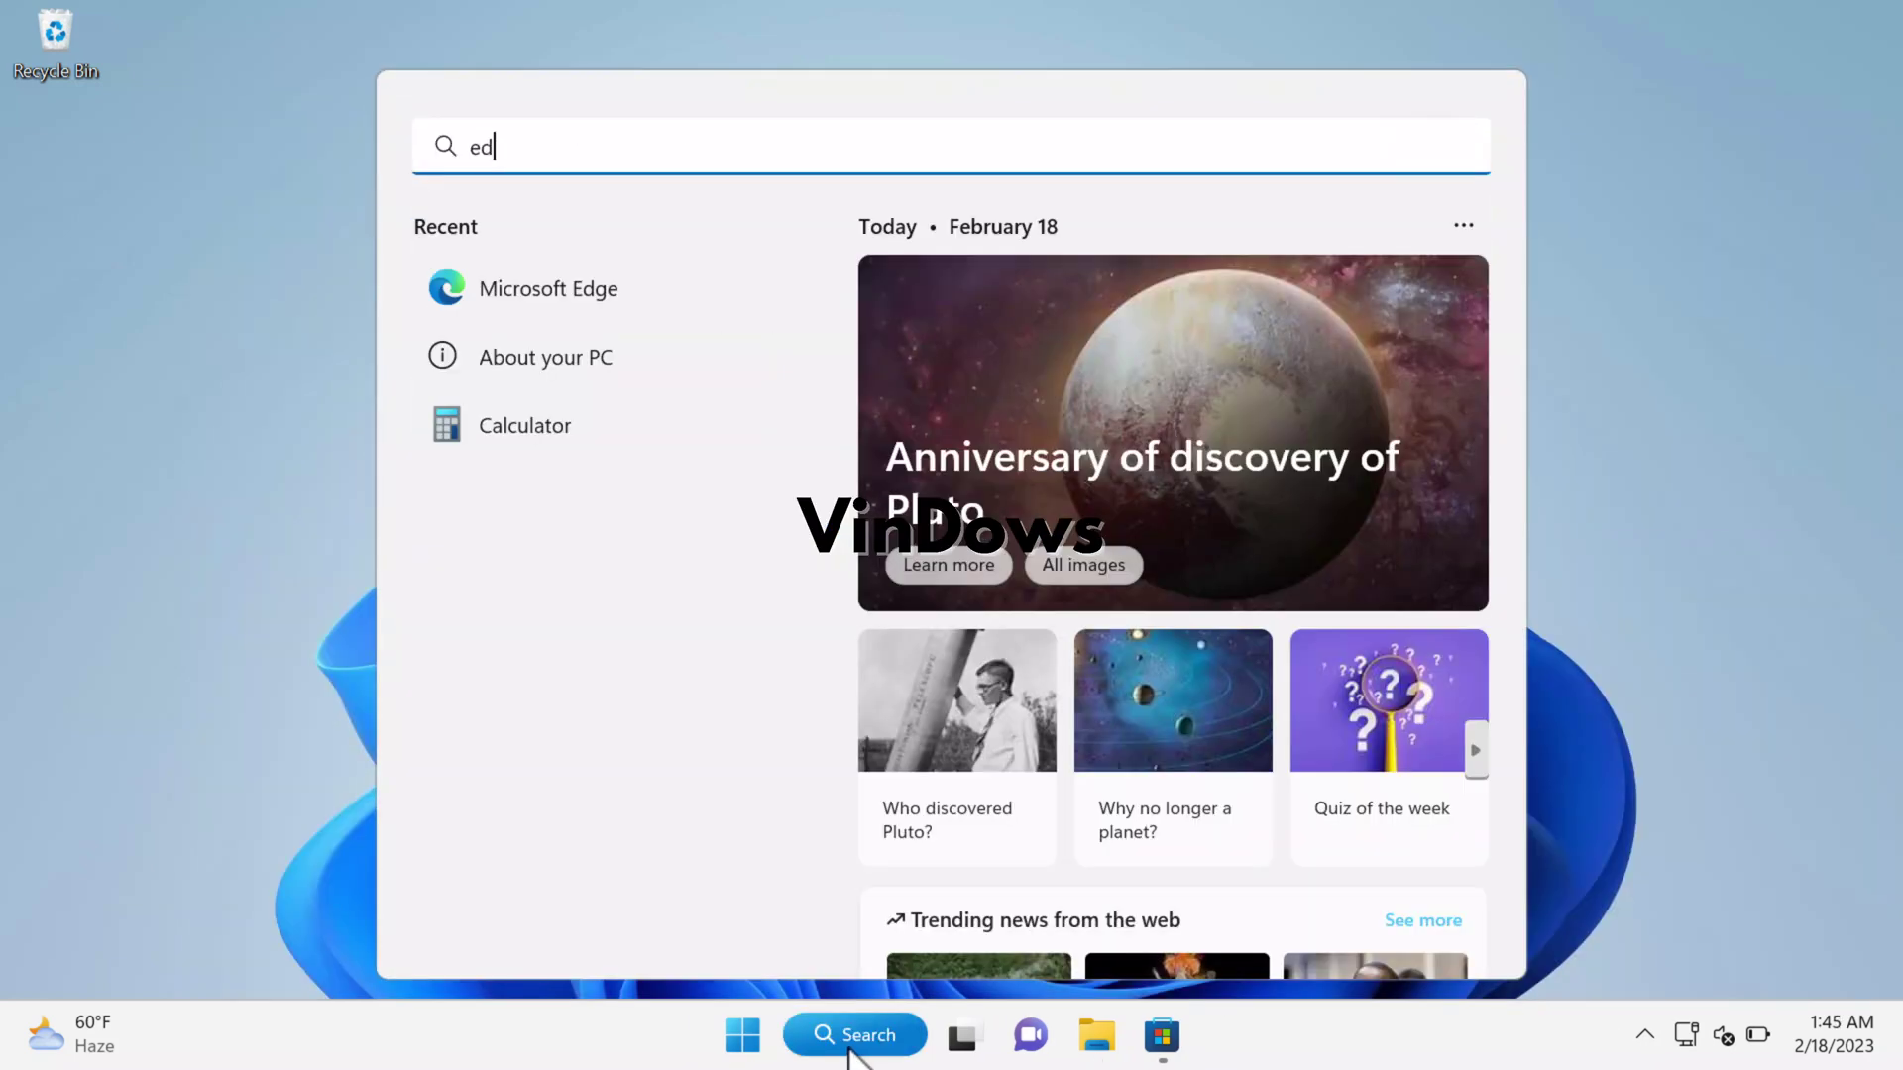
text(ge)
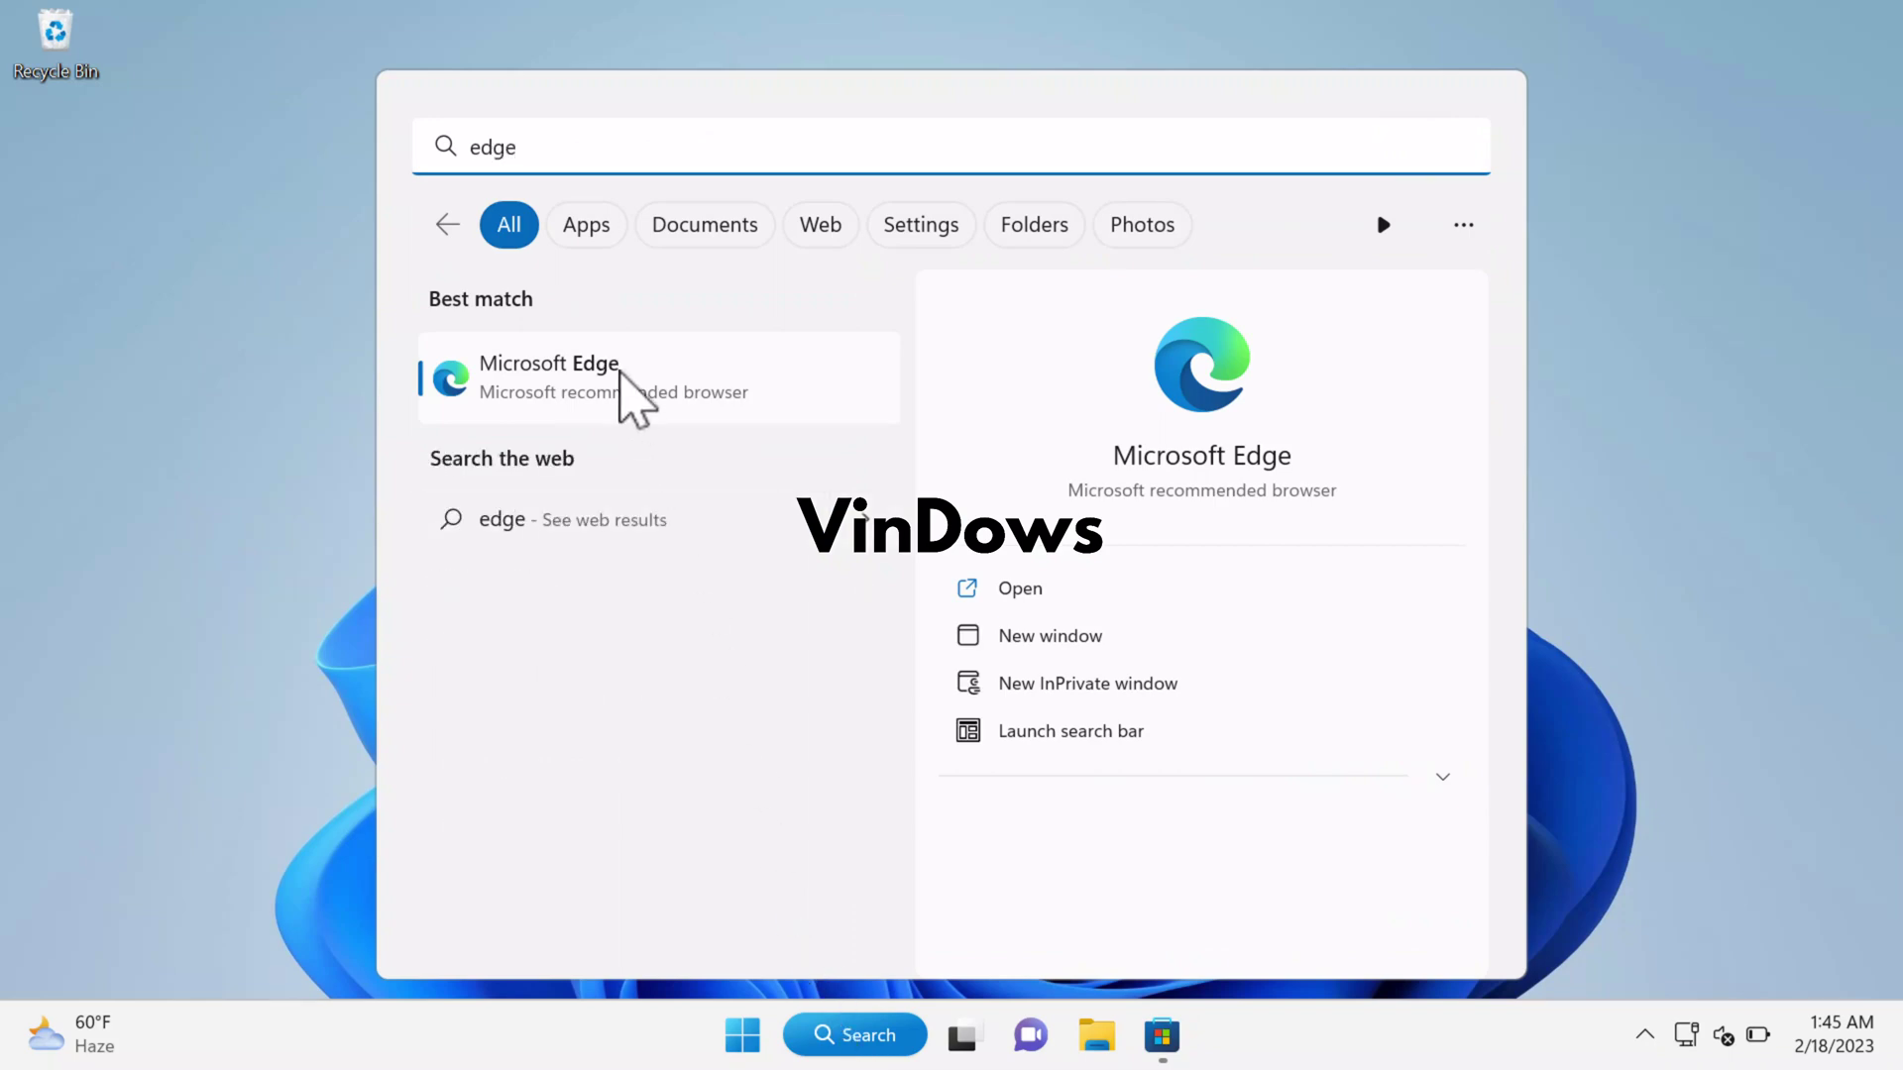
click(620, 373)
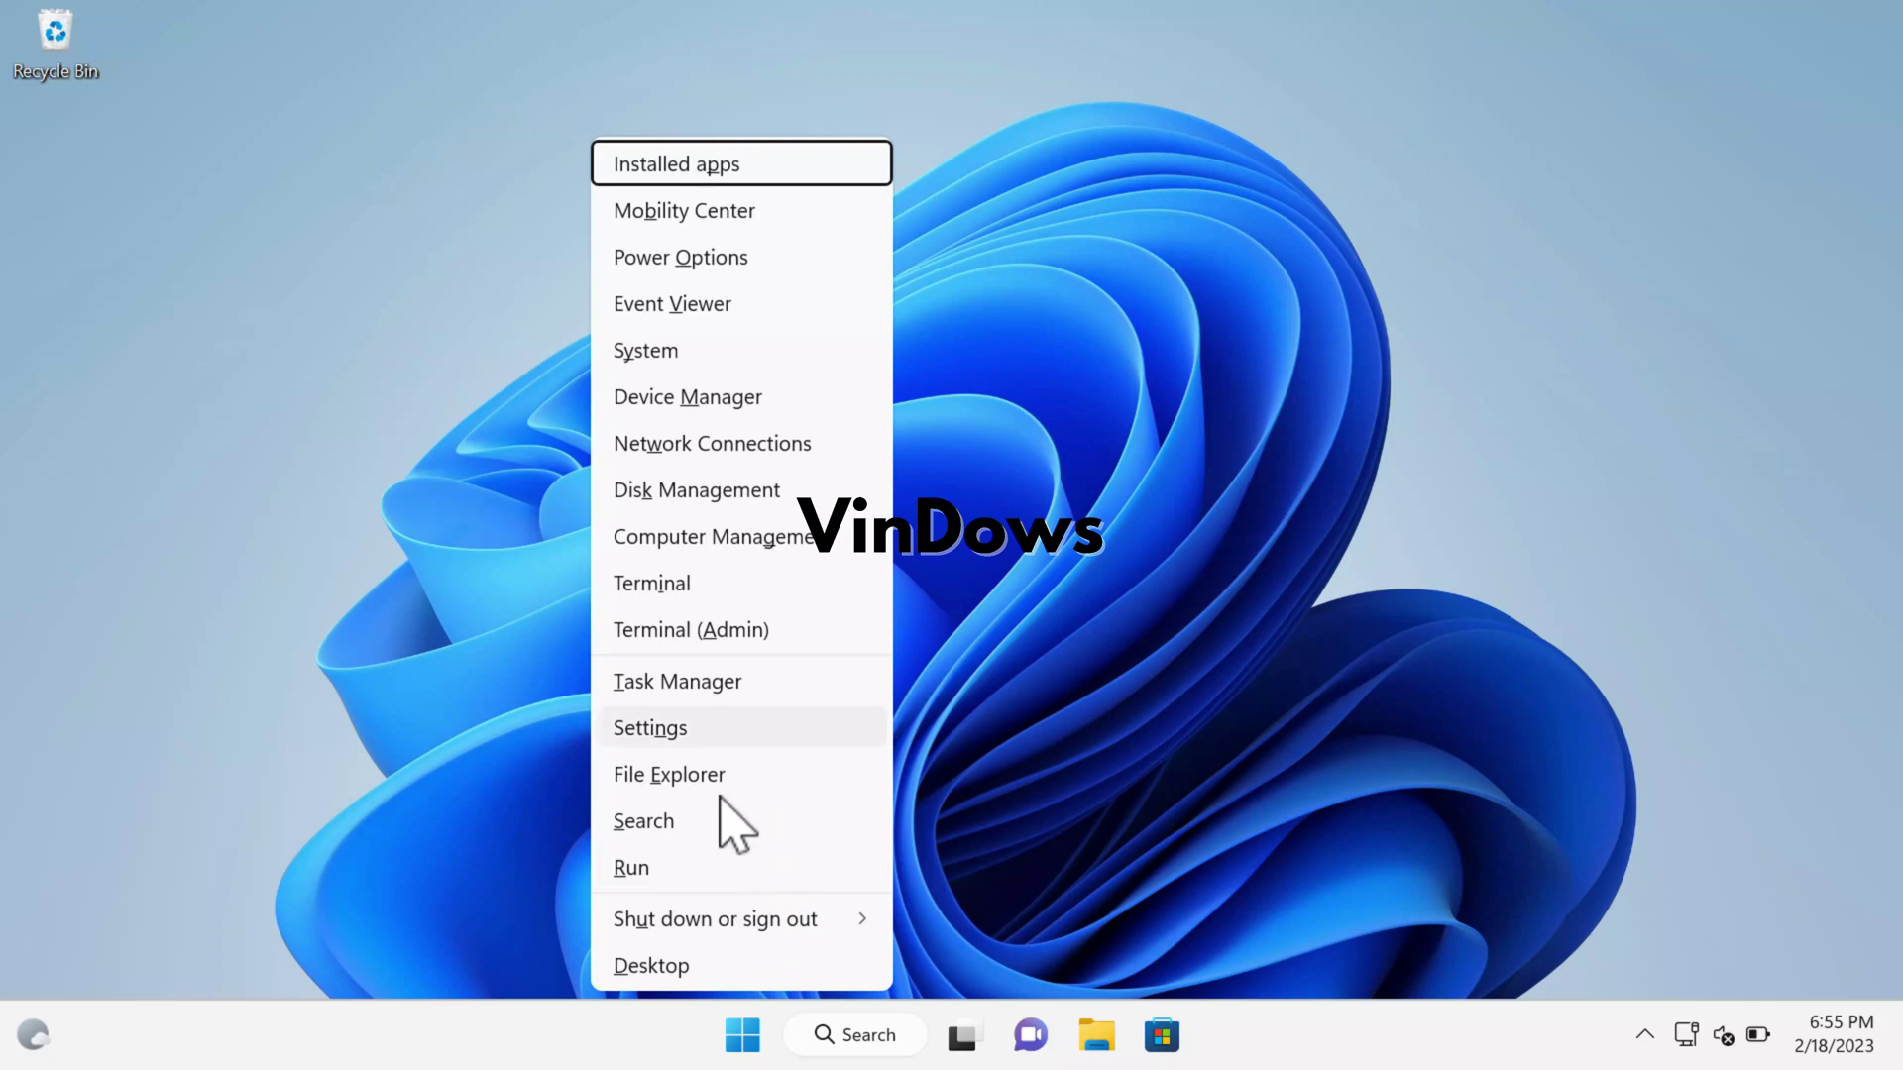
In Settings, view Installed apps and Microsoft Edge's options, where uninstall is unavailable.
key(n)
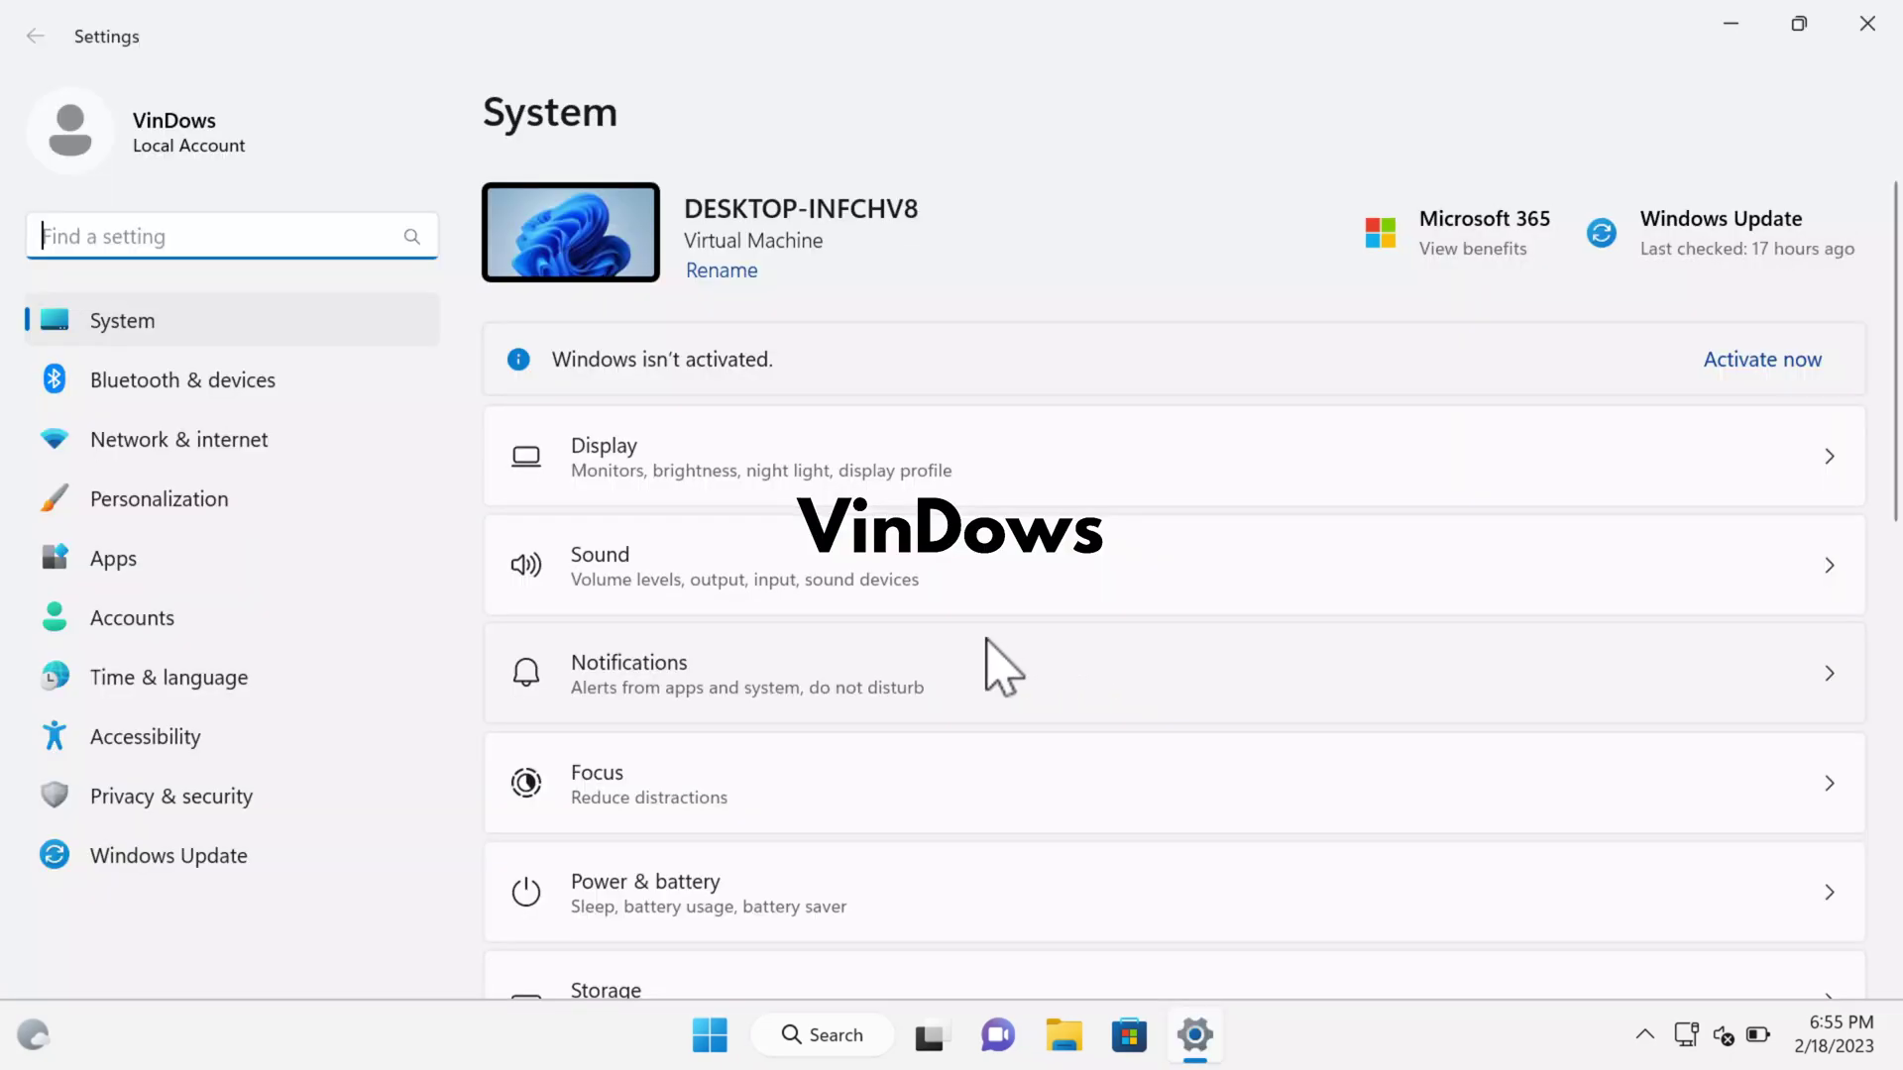
click(362, 558)
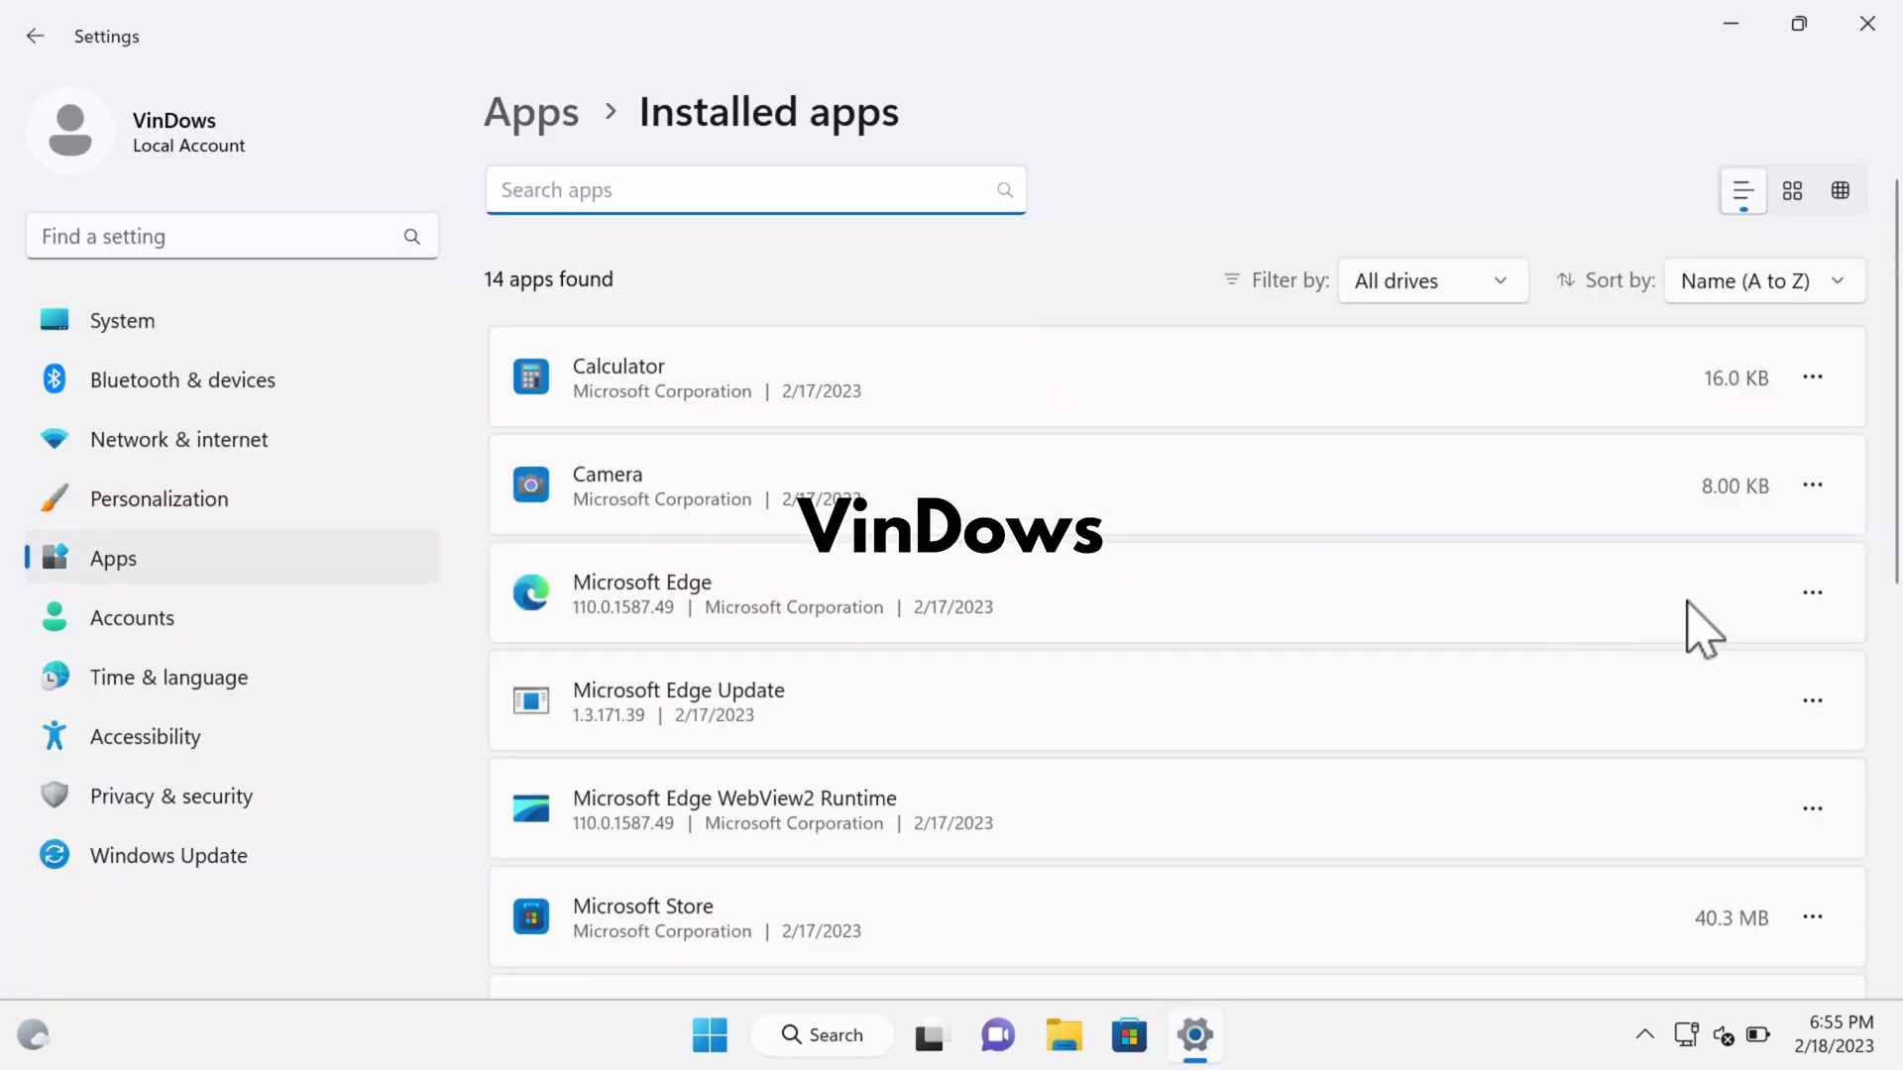
click(1816, 594)
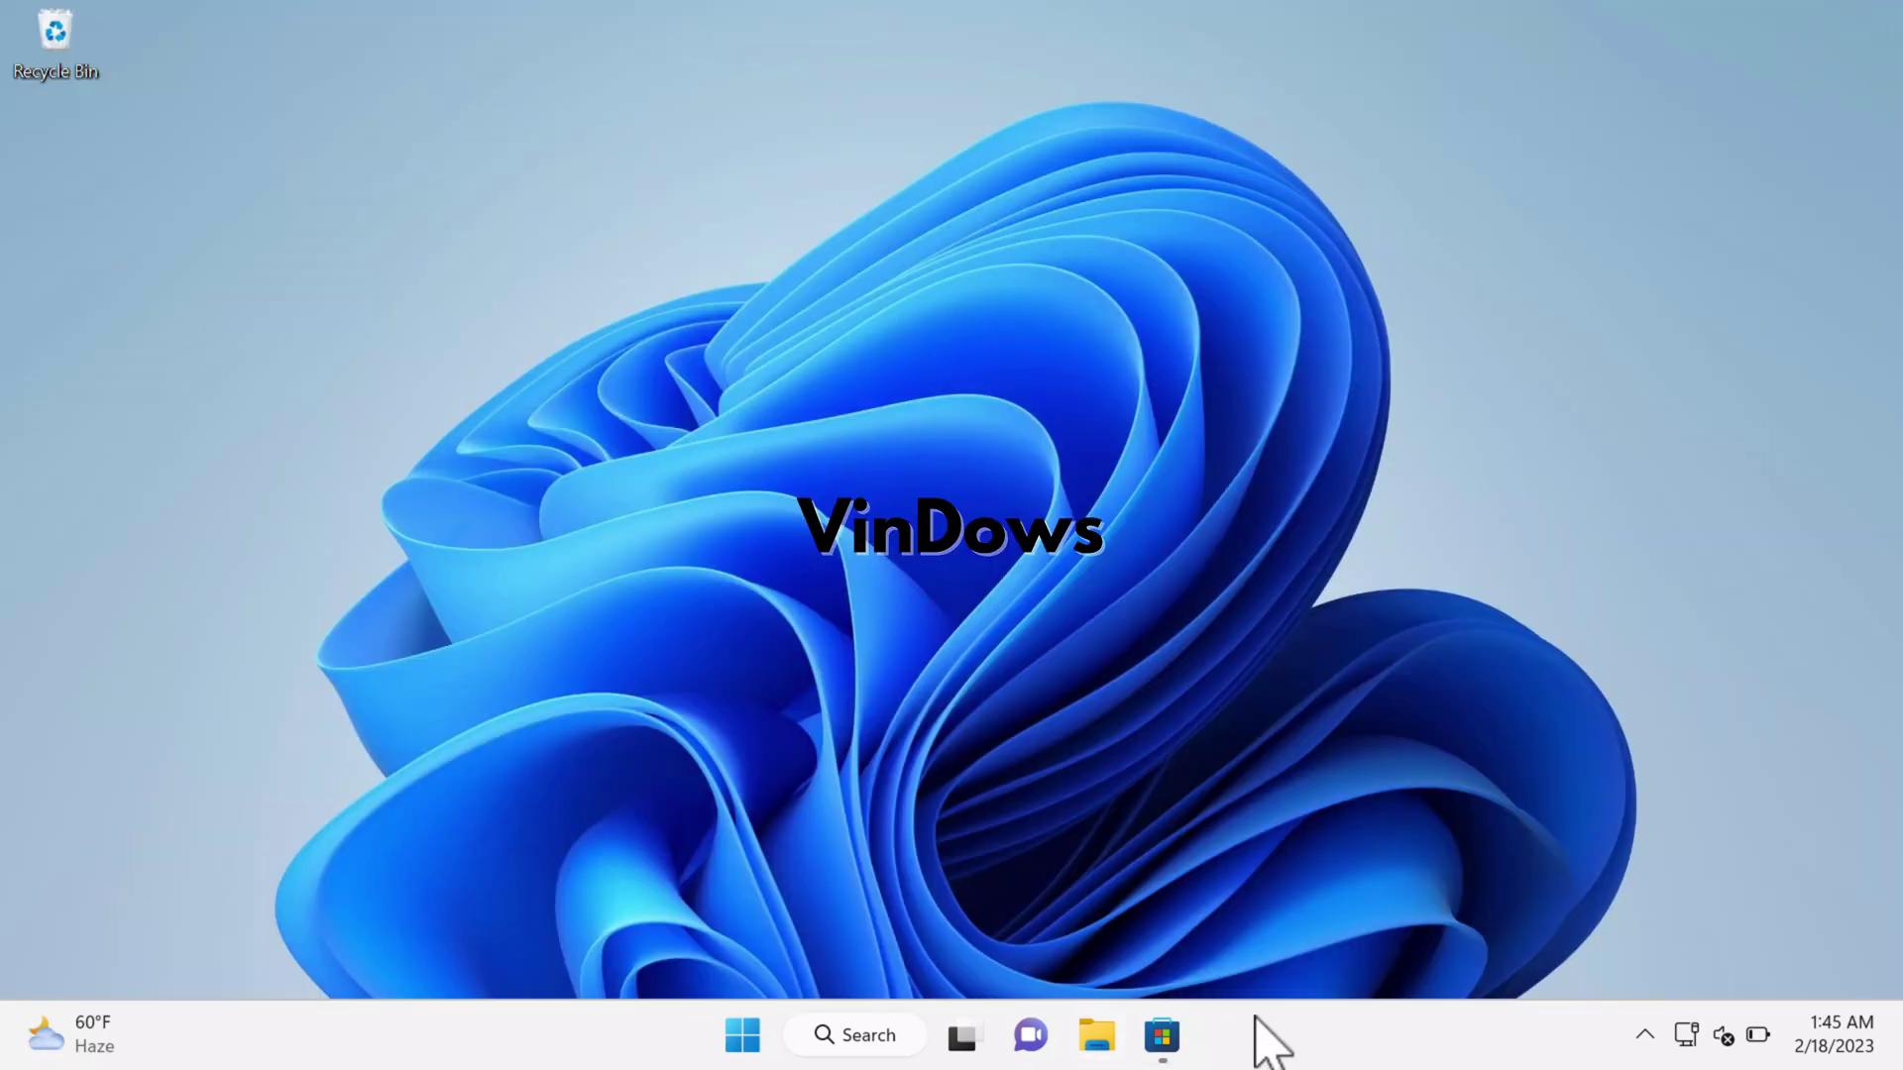
click(1645, 1036)
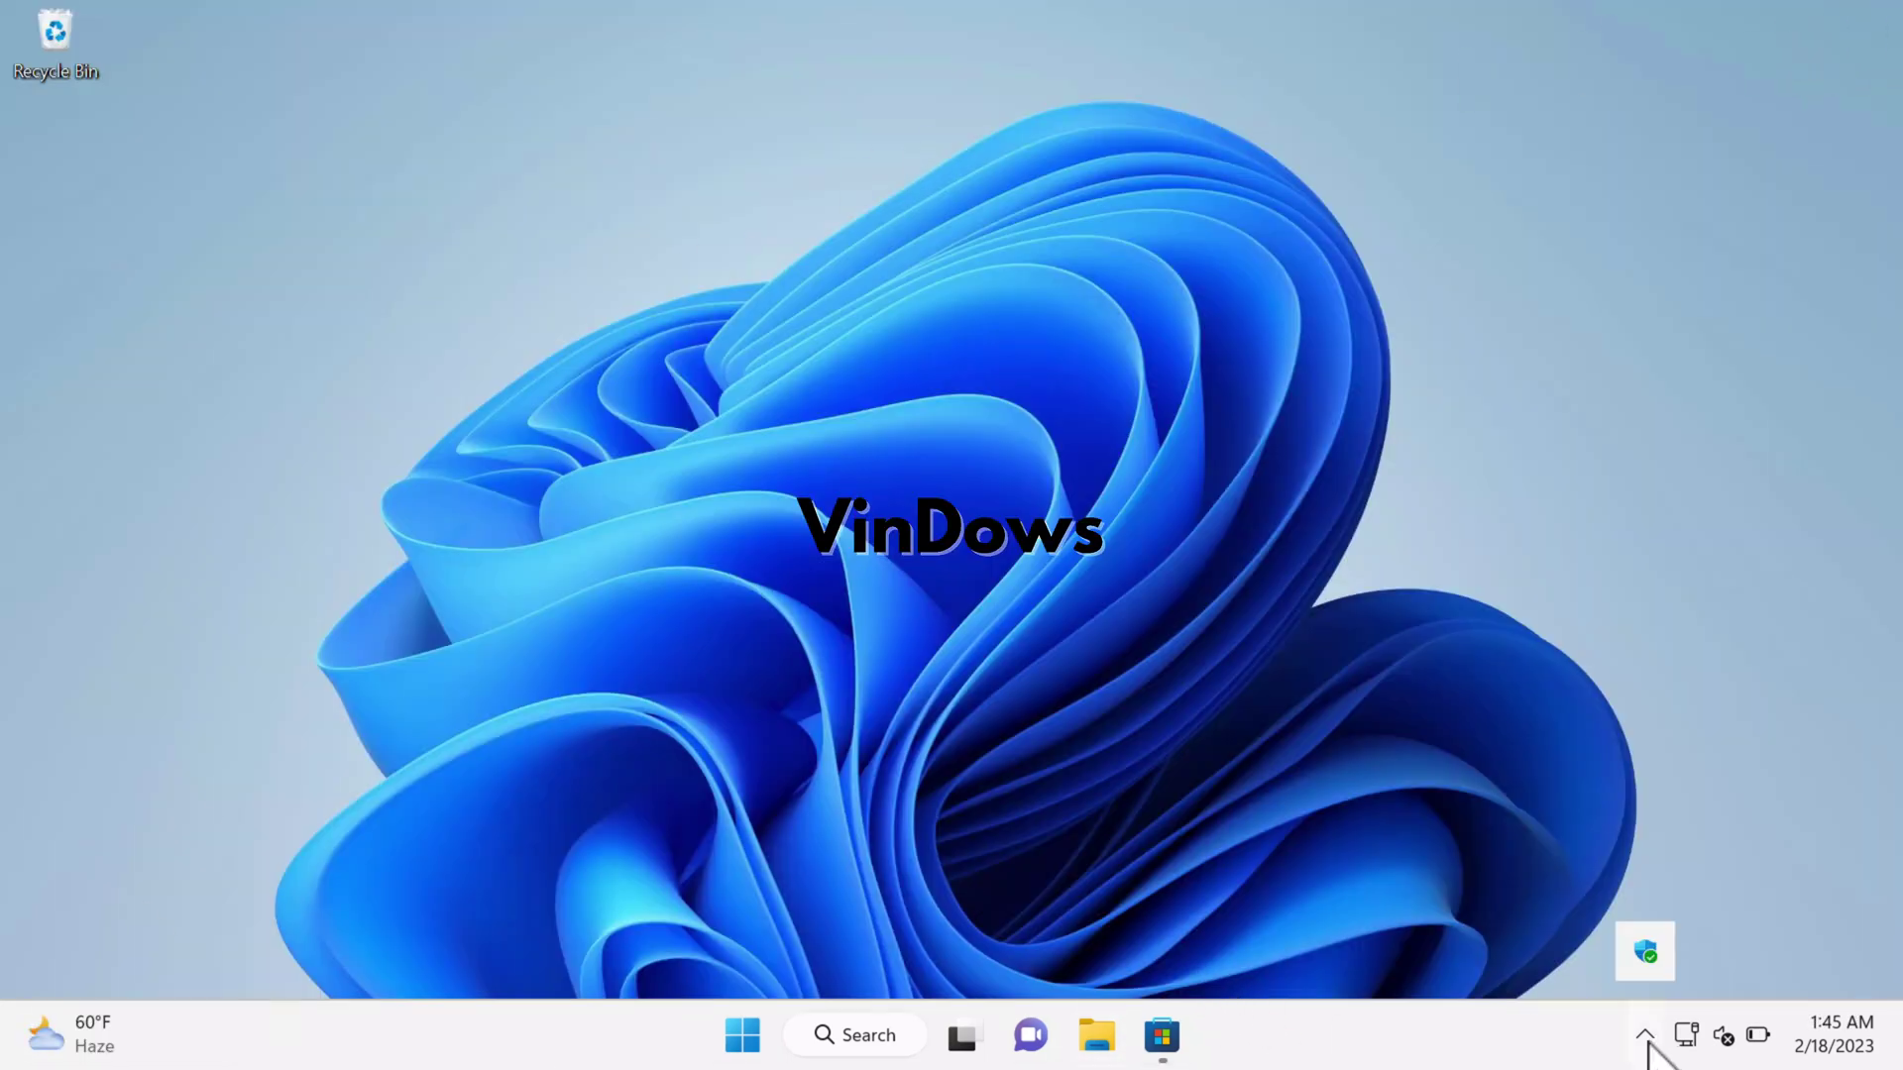
click(1647, 1037)
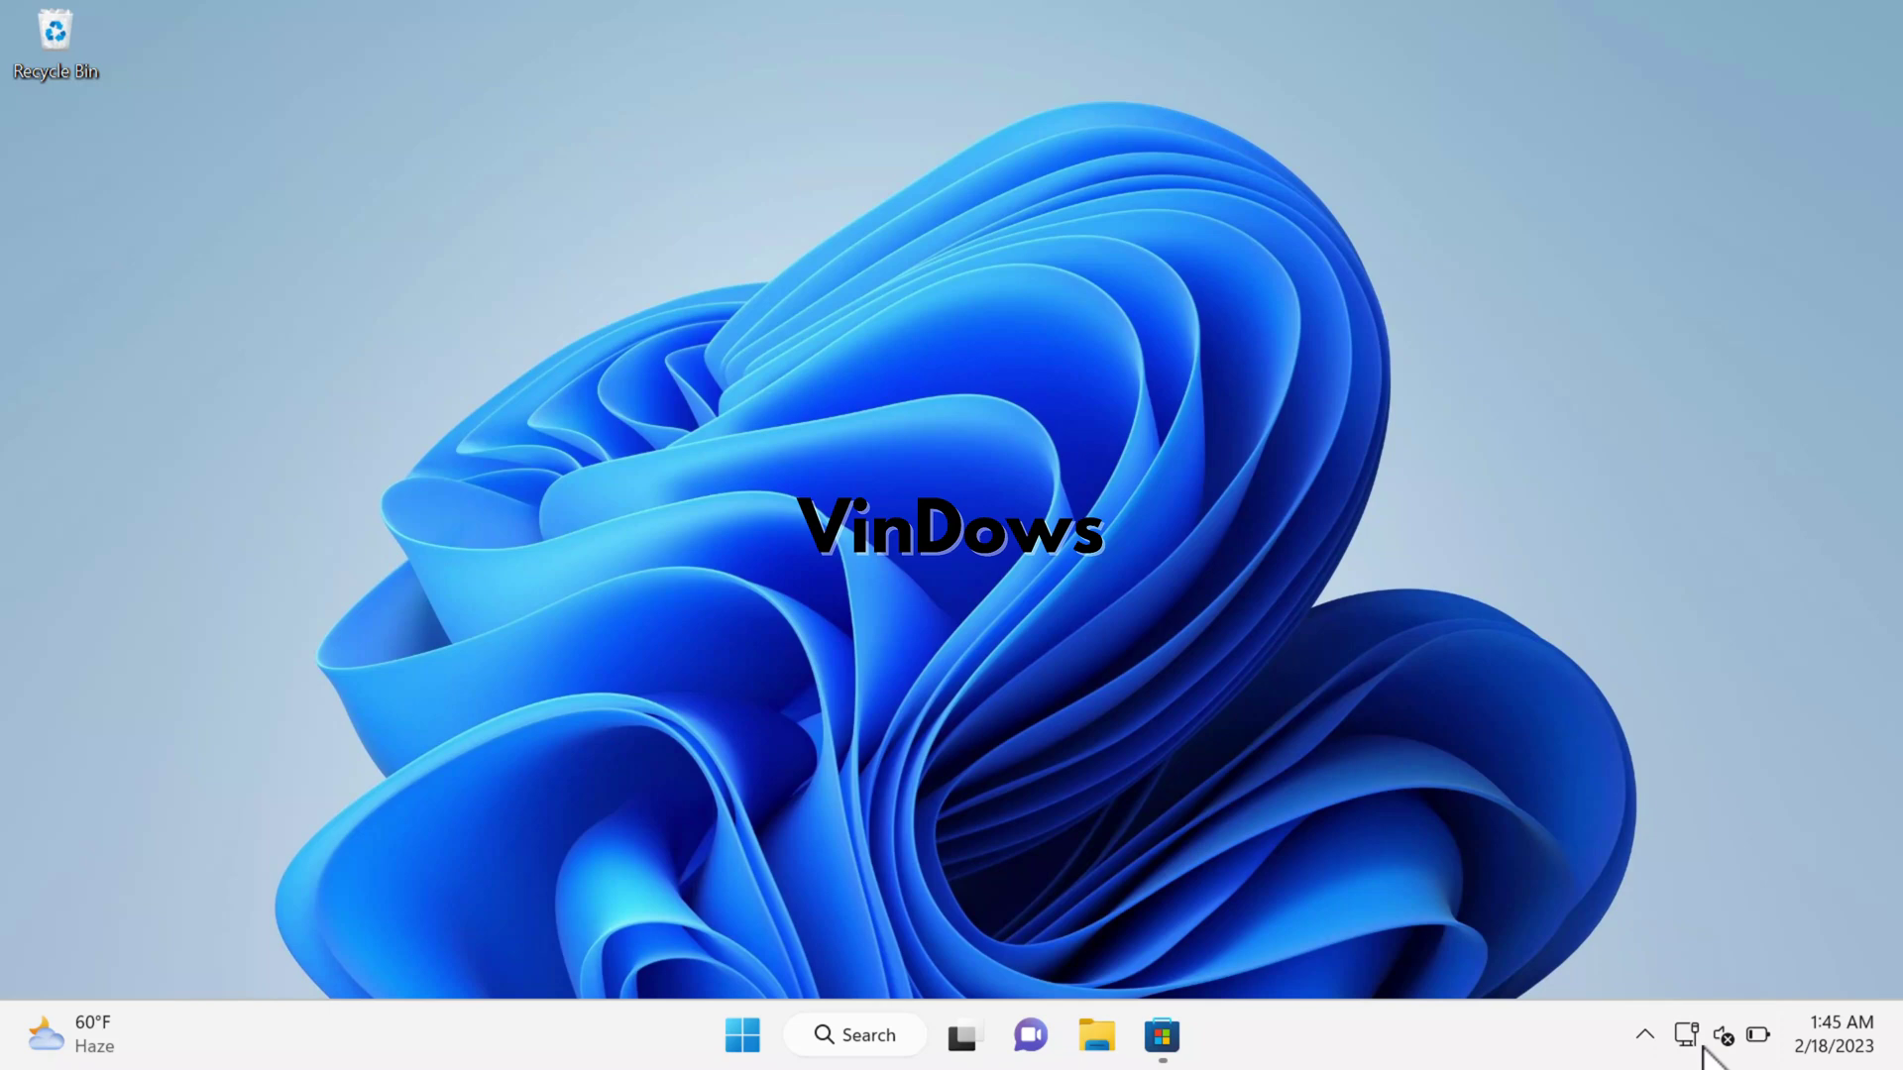